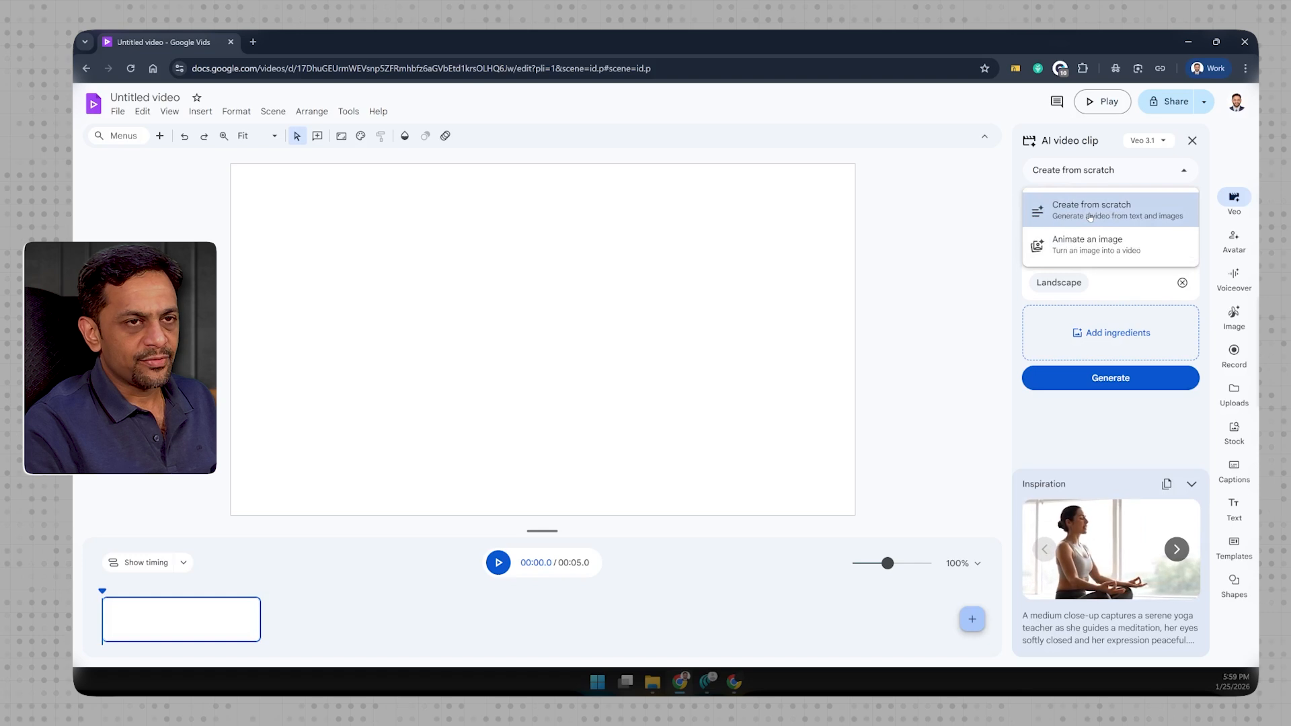
- Generate a landscape AI video clip from scratch with Veo 3.1 from the entered cinematic prompt about a young entrepreneur working late
left_click(1090, 216)
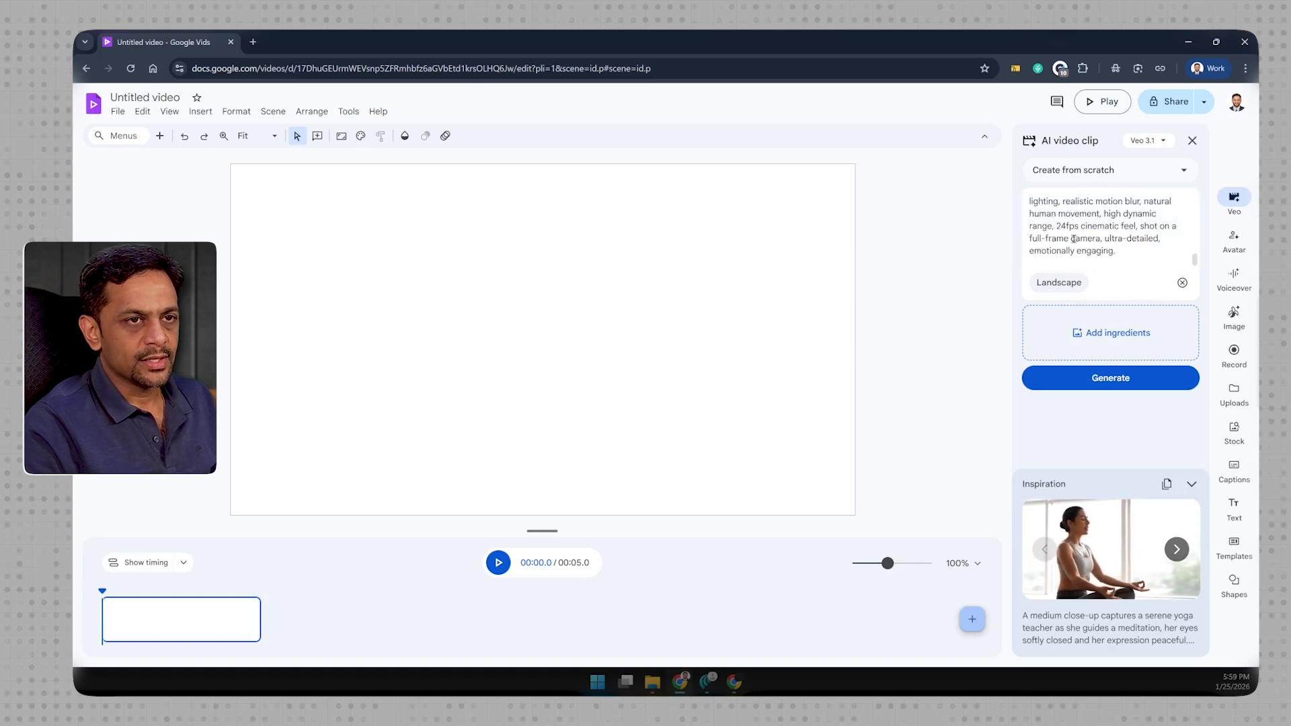
left_click(1058, 284)
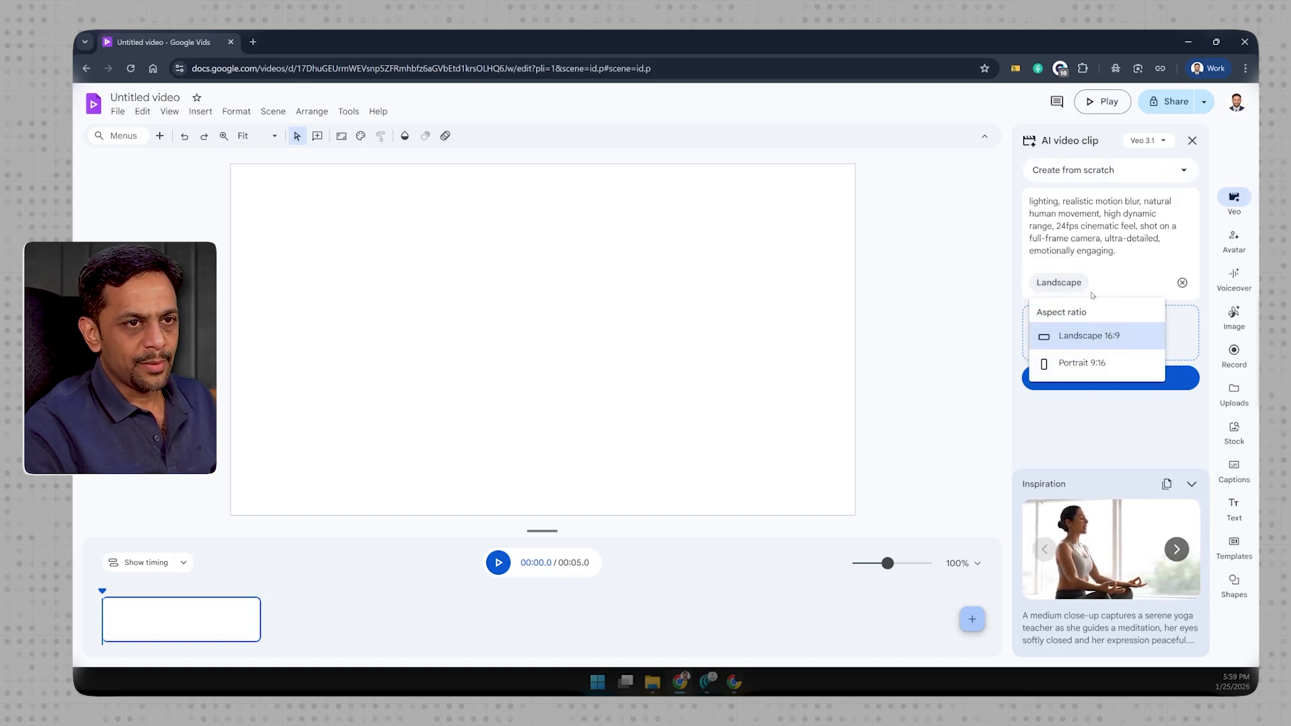
left_click(1103, 237)
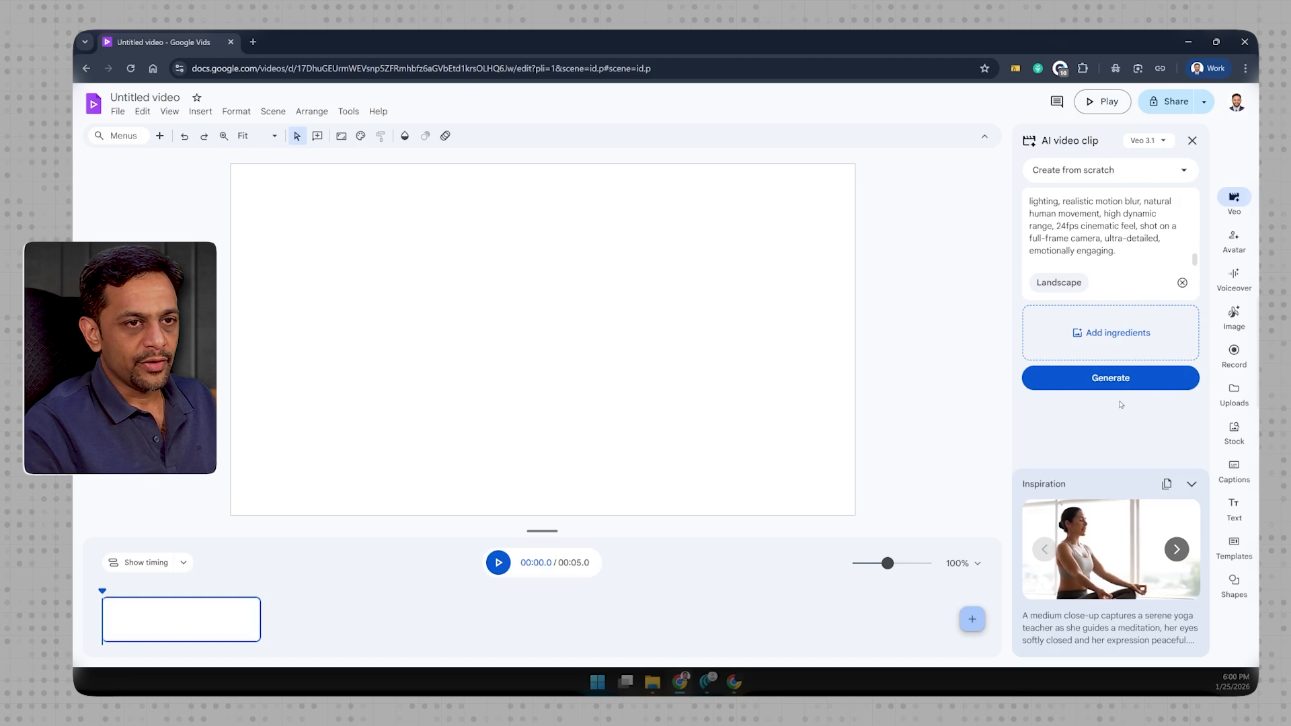
left_click(1110, 380)
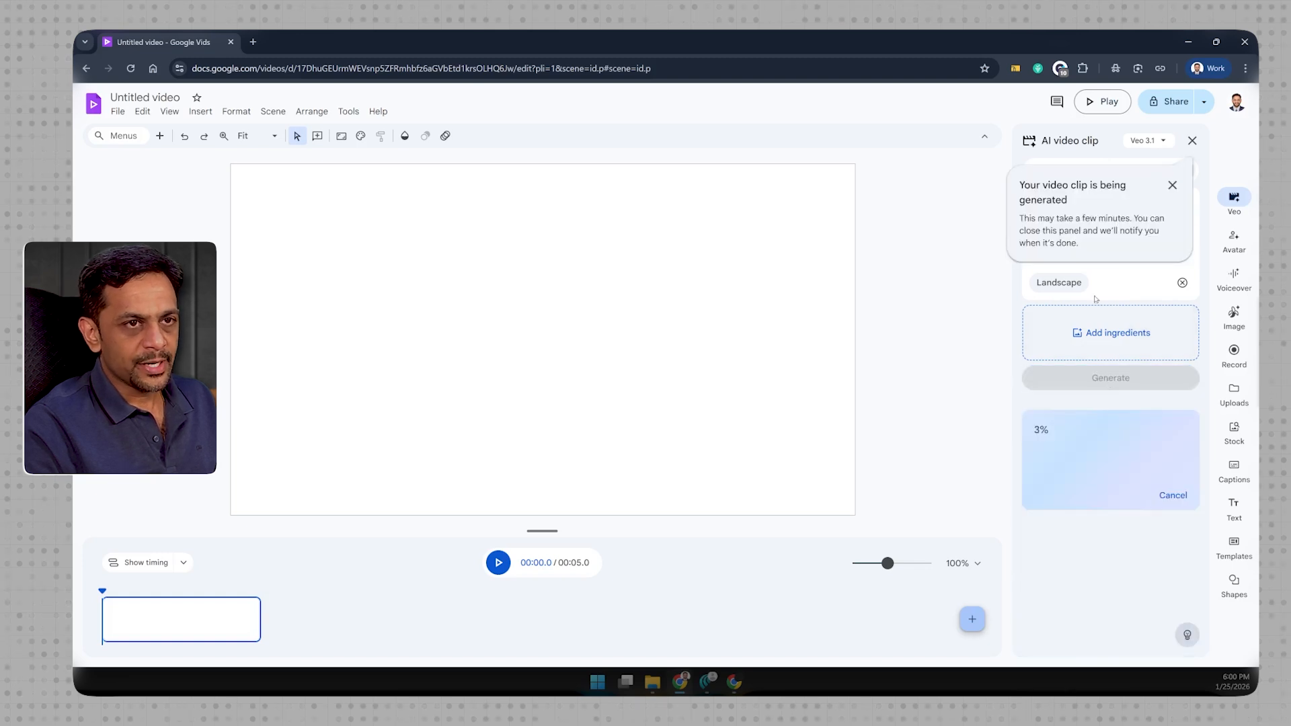
left_click(1172, 186)
scroll(1115, 235, "up", 3)
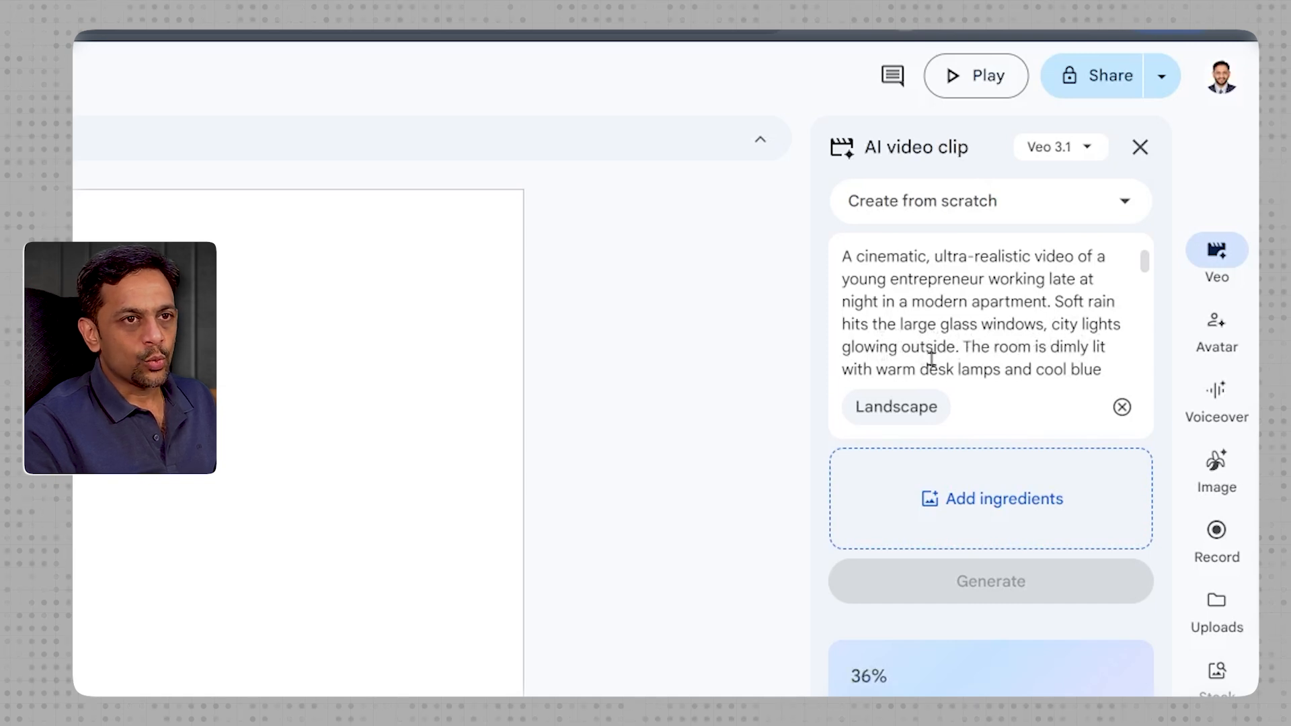
scroll(951, 360, "down", 2)
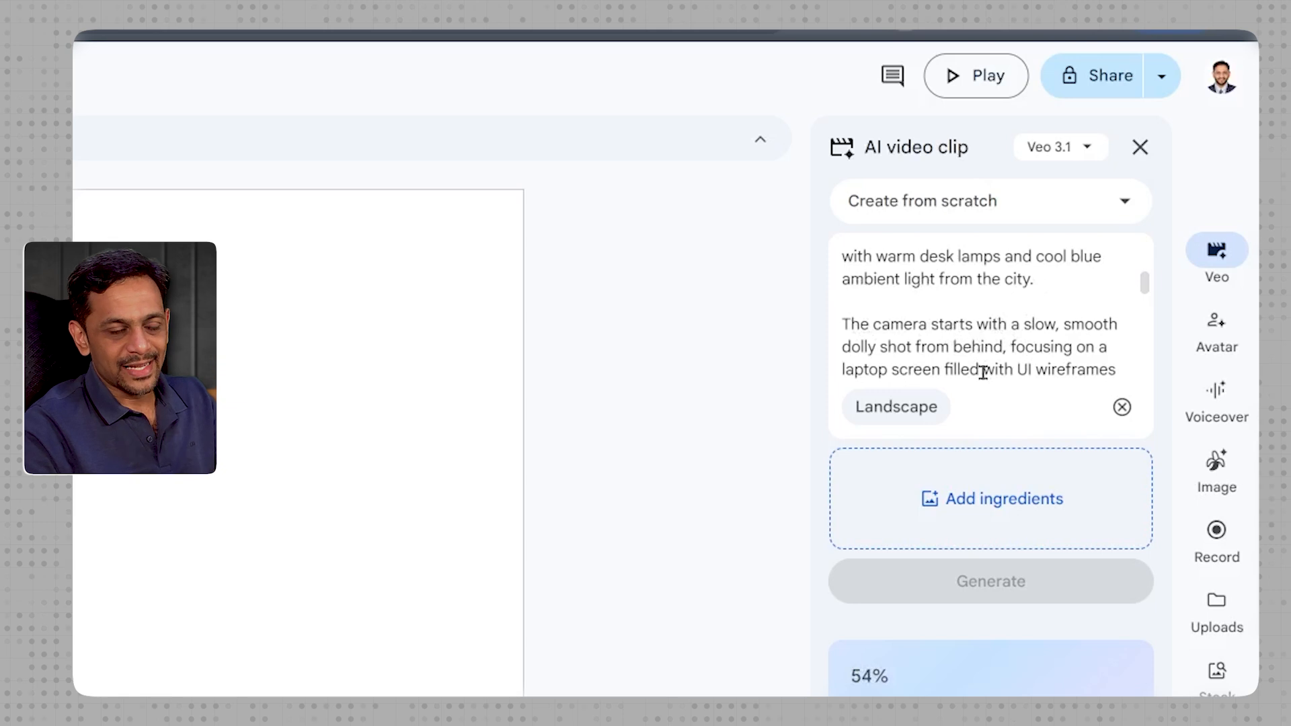
scroll(982, 373, "down", 5)
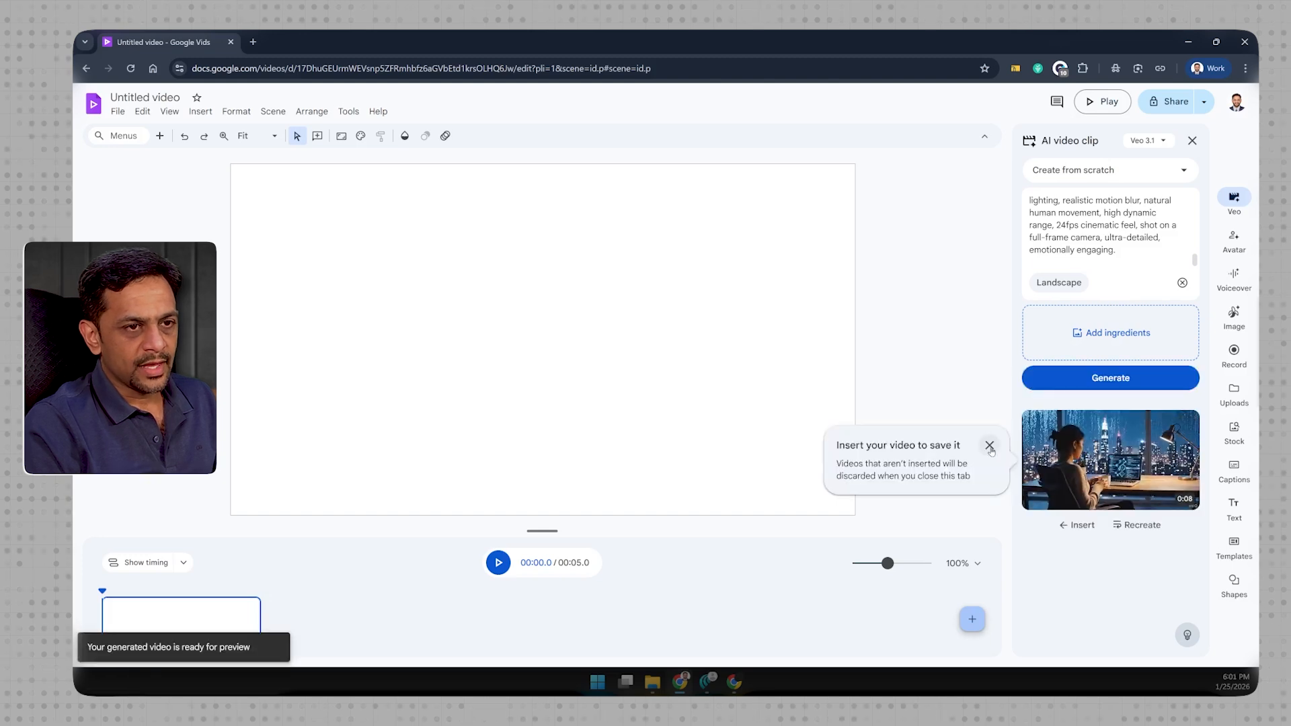
- Insert the generated clip of the woman at her laptop into the empty scene and play it
left_click(990, 447)
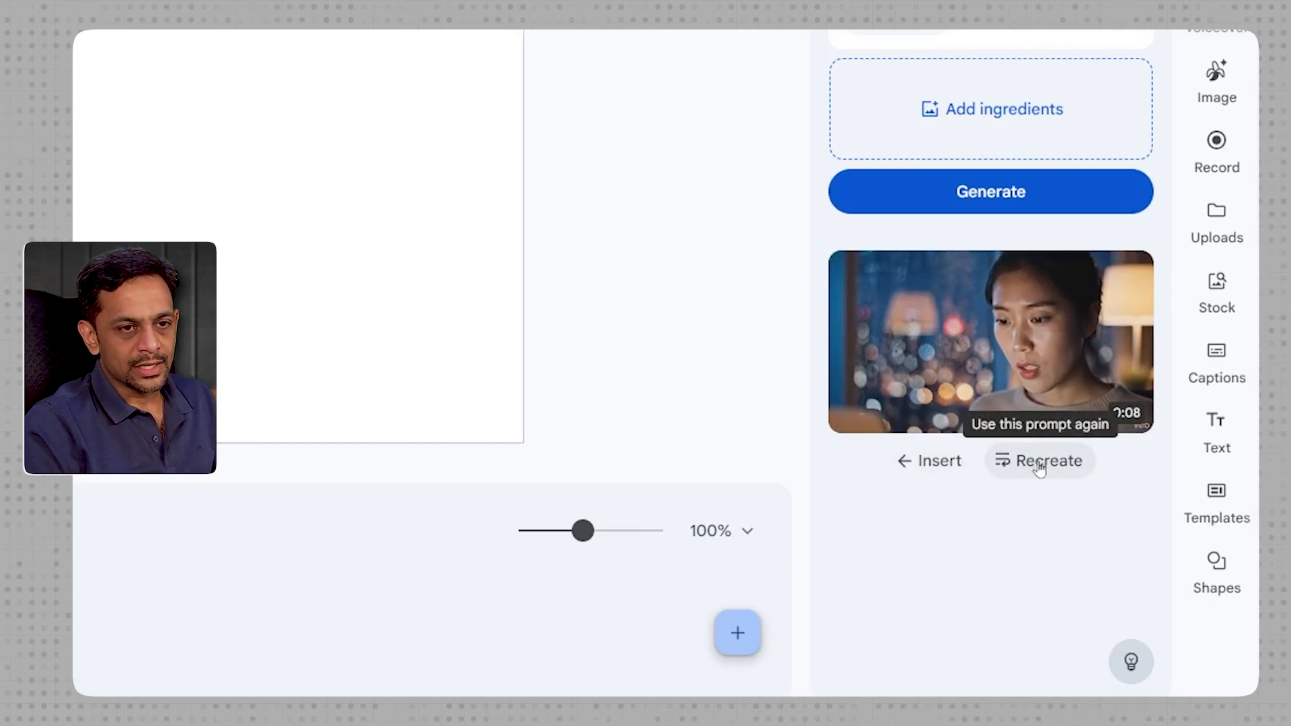
left_click(914, 469)
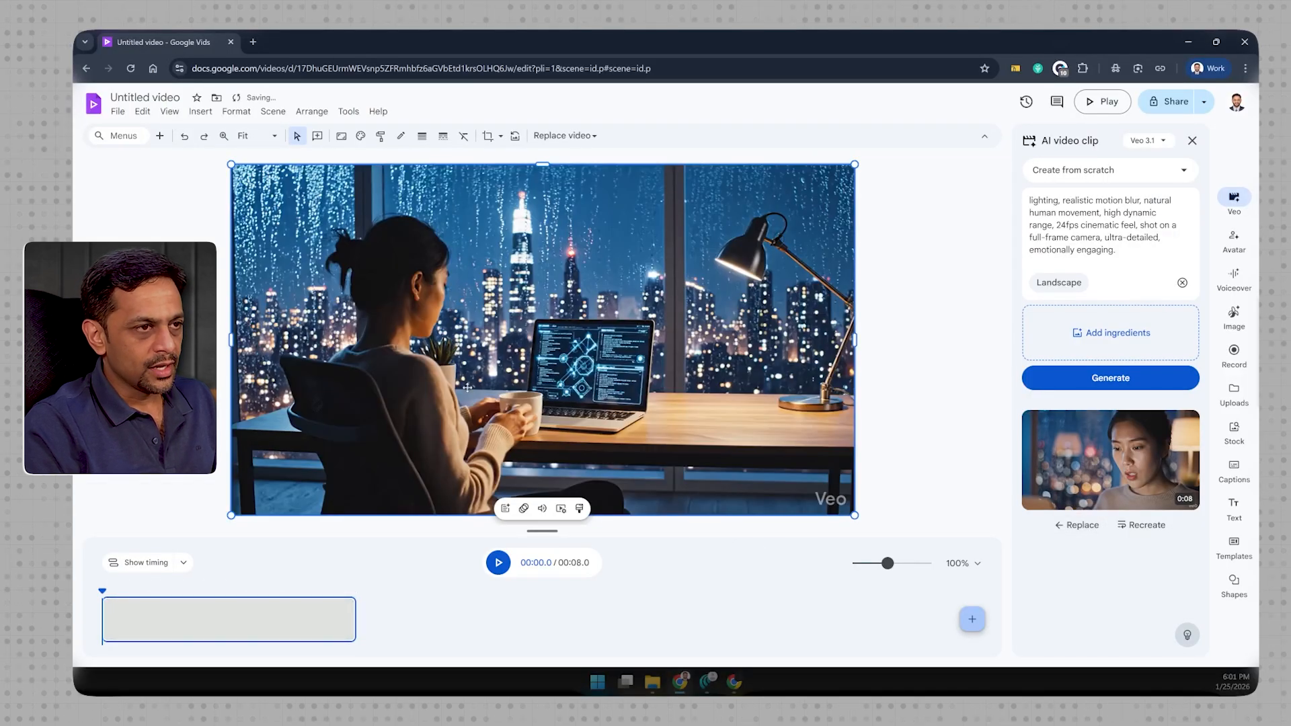
left_click(498, 563)
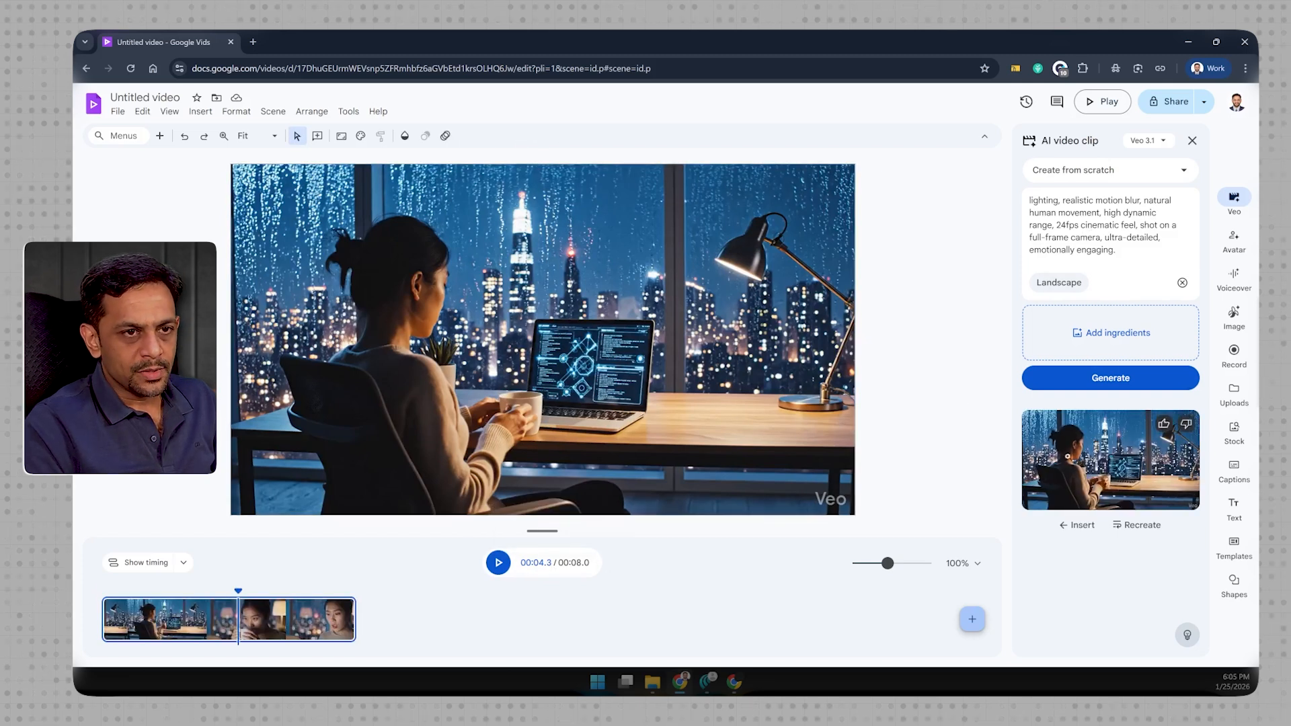
- Insert the newly generated clip in a new scene after the first one and compare both scenes
left_click(457, 633)
left_click(1082, 525)
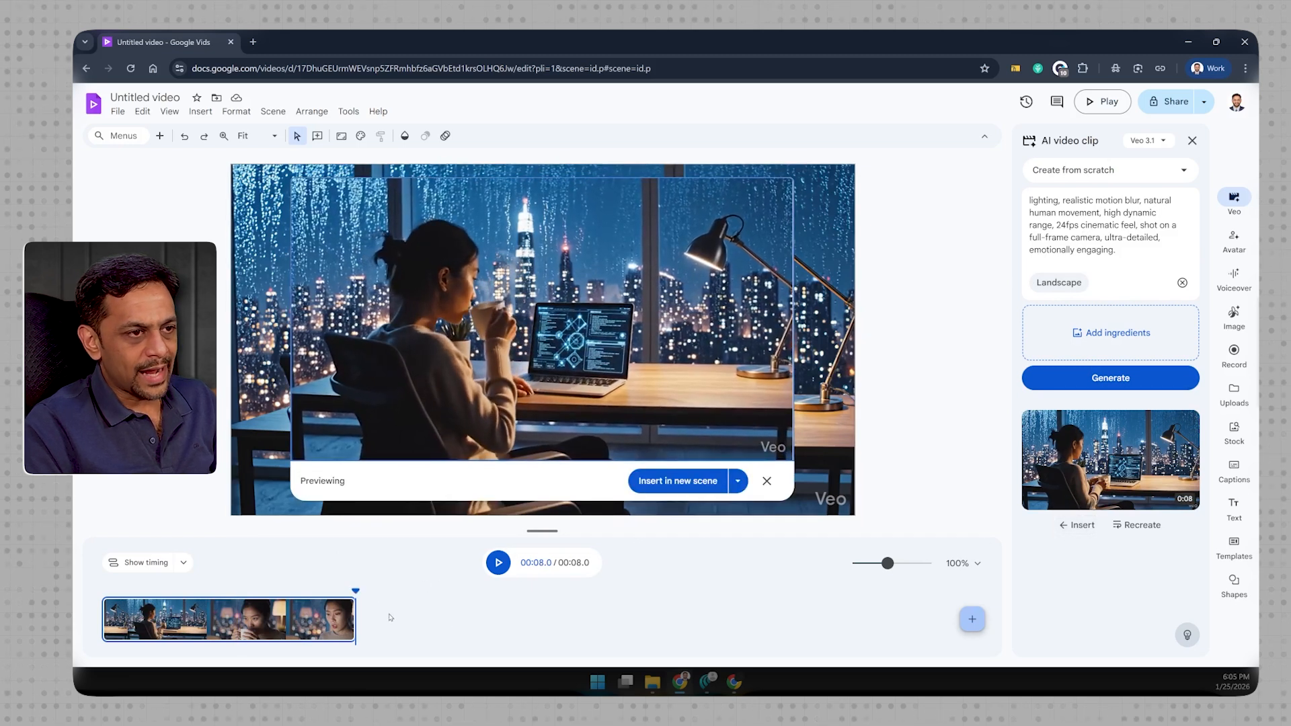
left_click(682, 481)
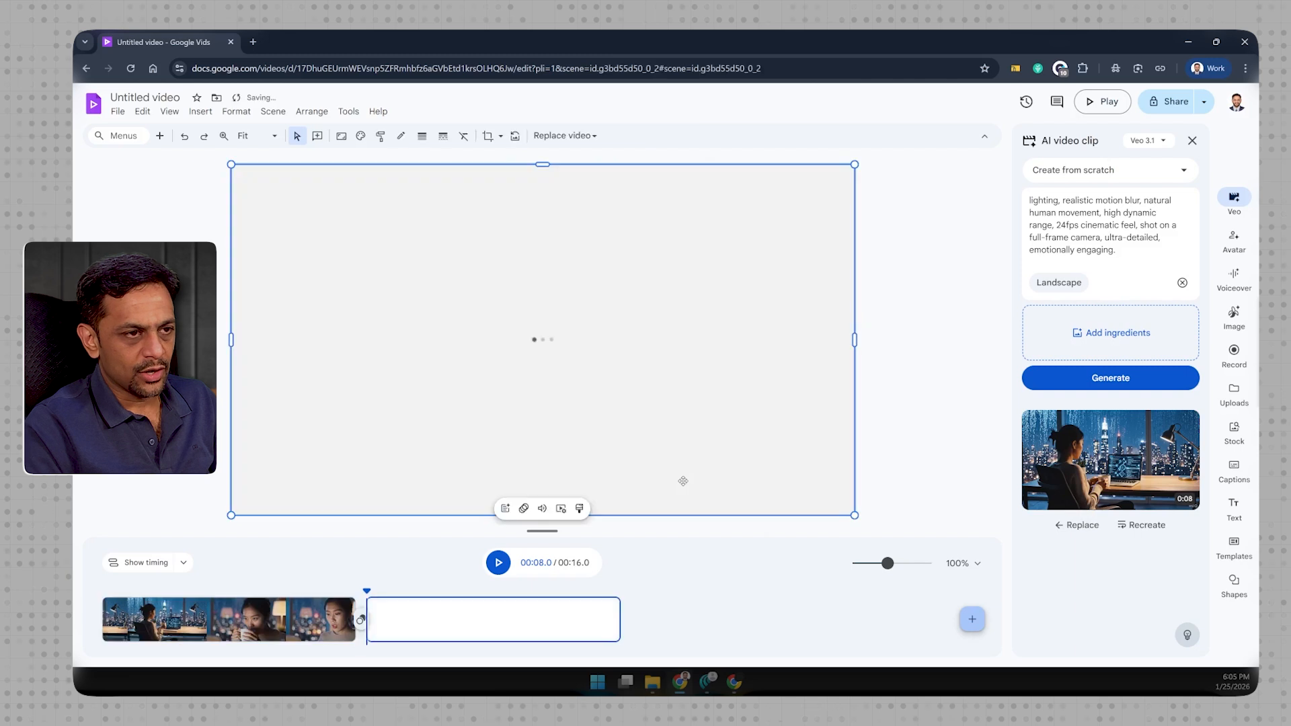
left_click(254, 620)
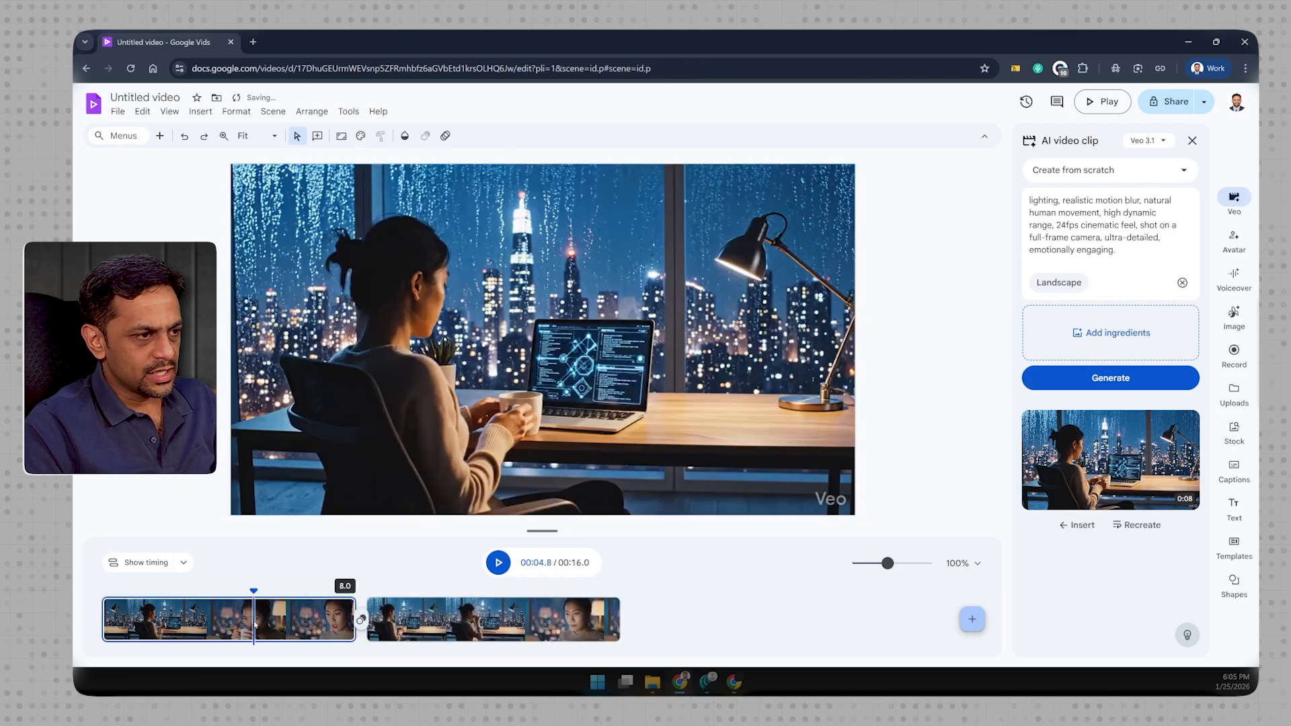
left_click(476, 622)
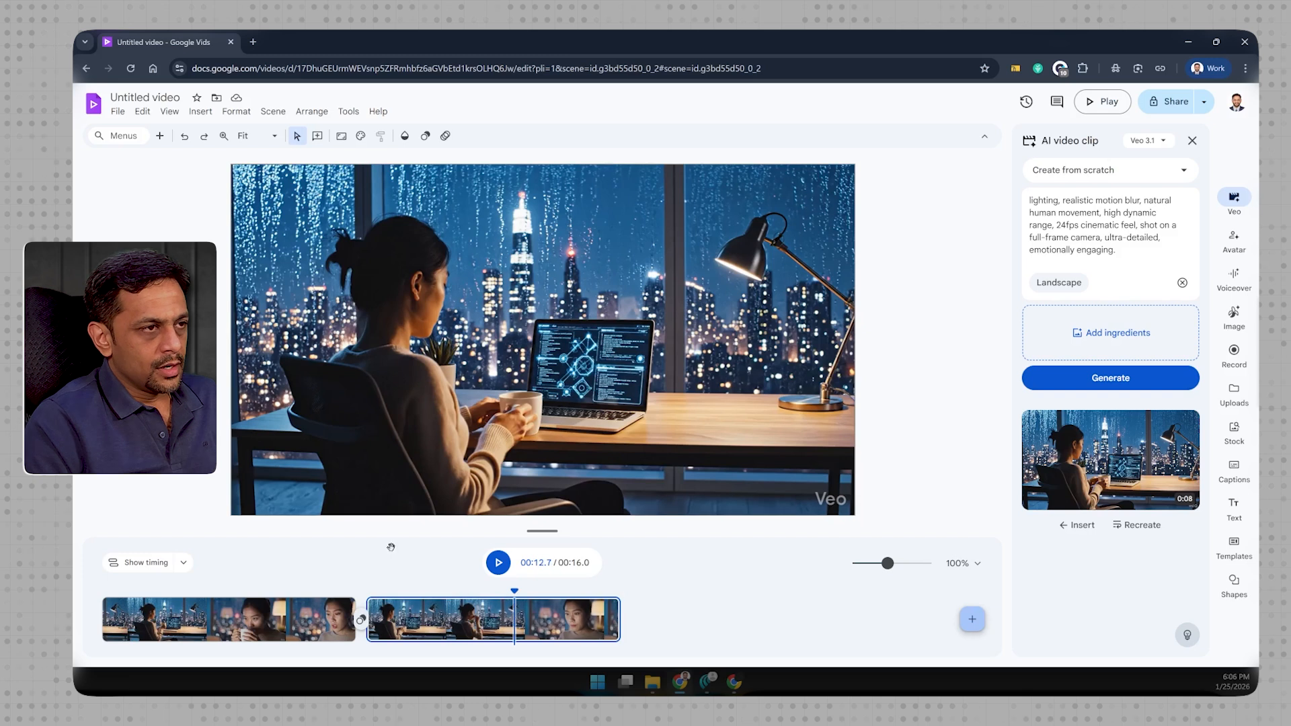
- Enter the first scene's AI voiceover script: "It feels so good to sip coffee in this cold weather while working on AI agents"
left_click(243, 618)
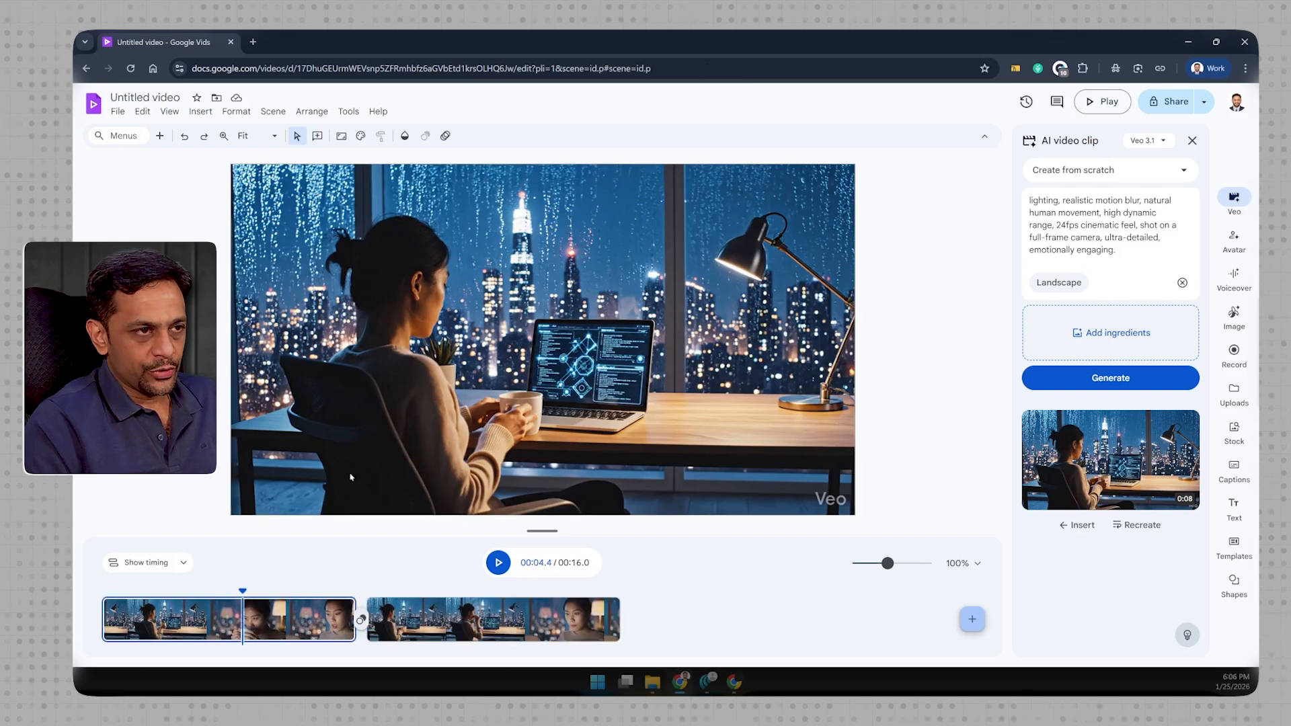
left_click(1236, 280)
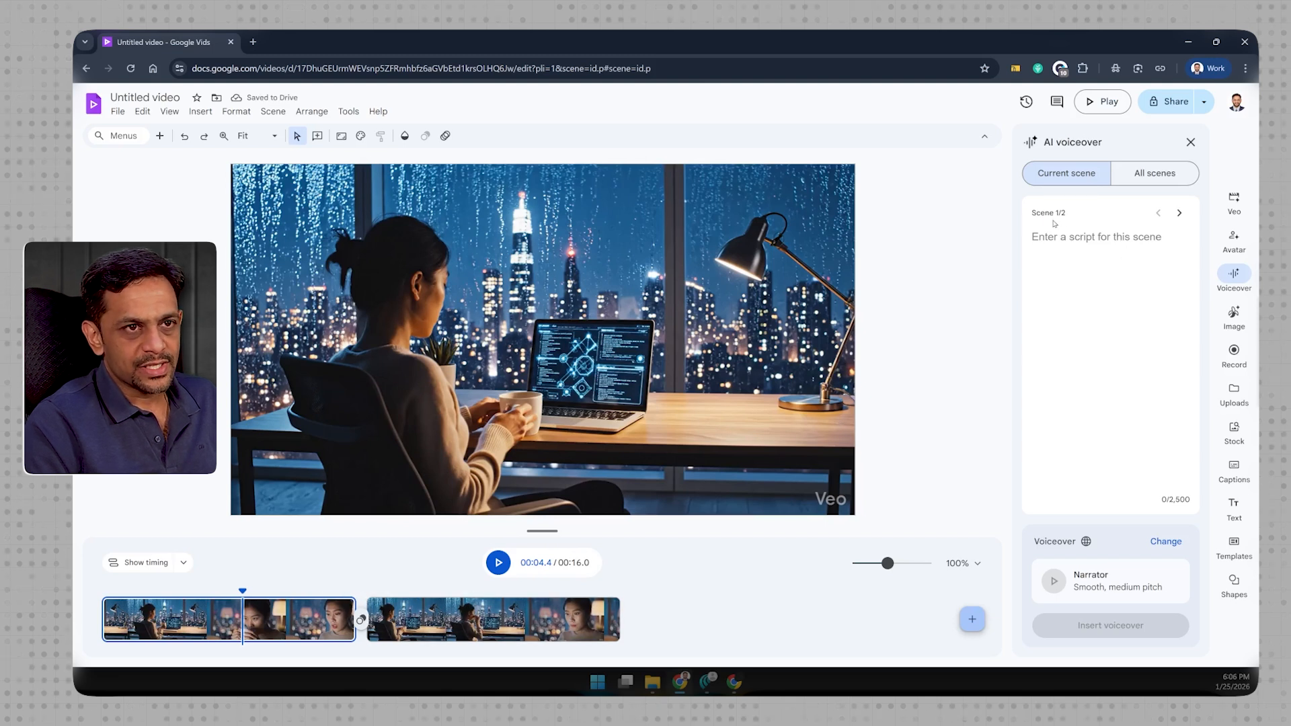
left_click(1181, 215)
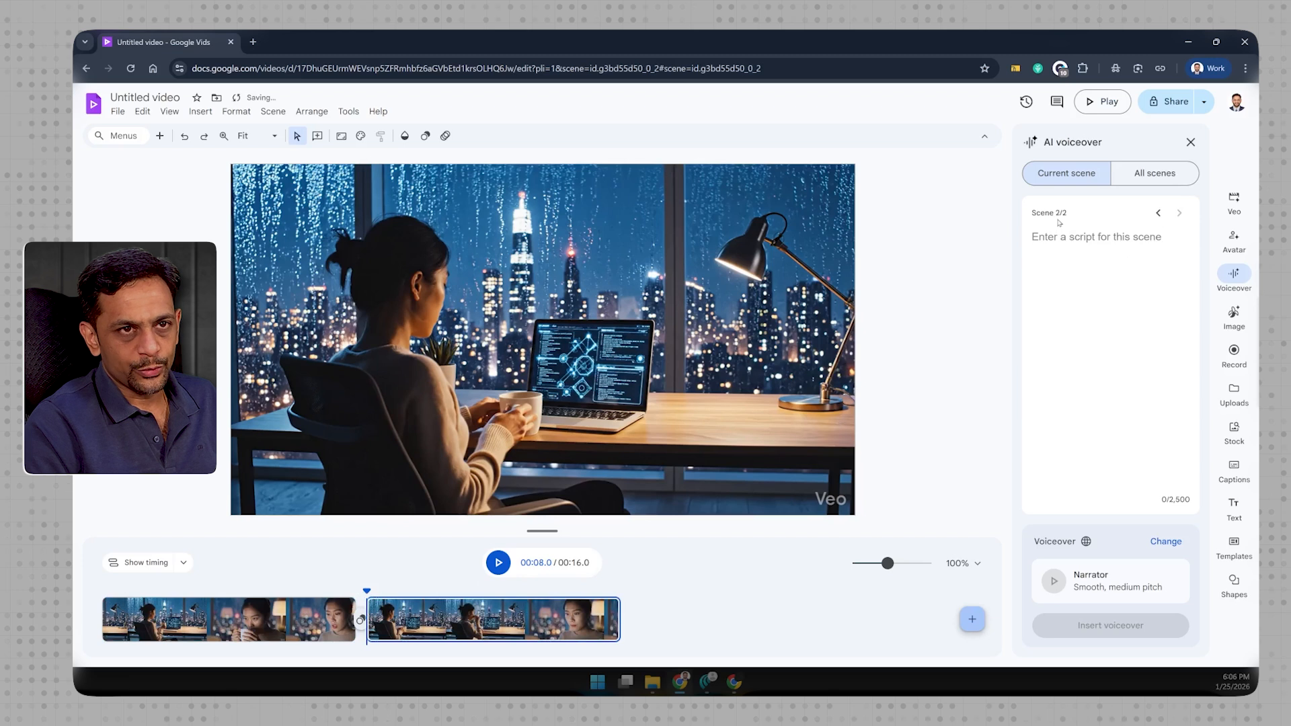
left_click(1158, 213)
left_click(1049, 239)
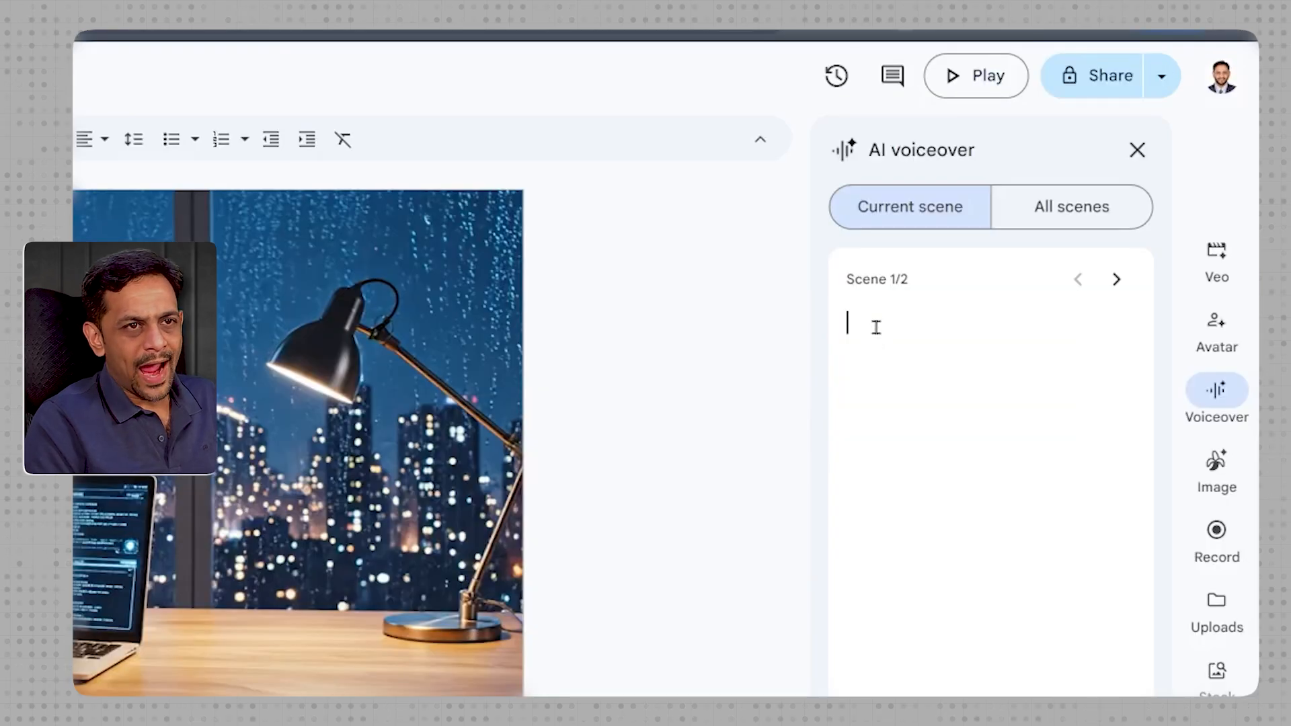
type("It feels so good to sip coffee in this cold weather while working on AI agents")
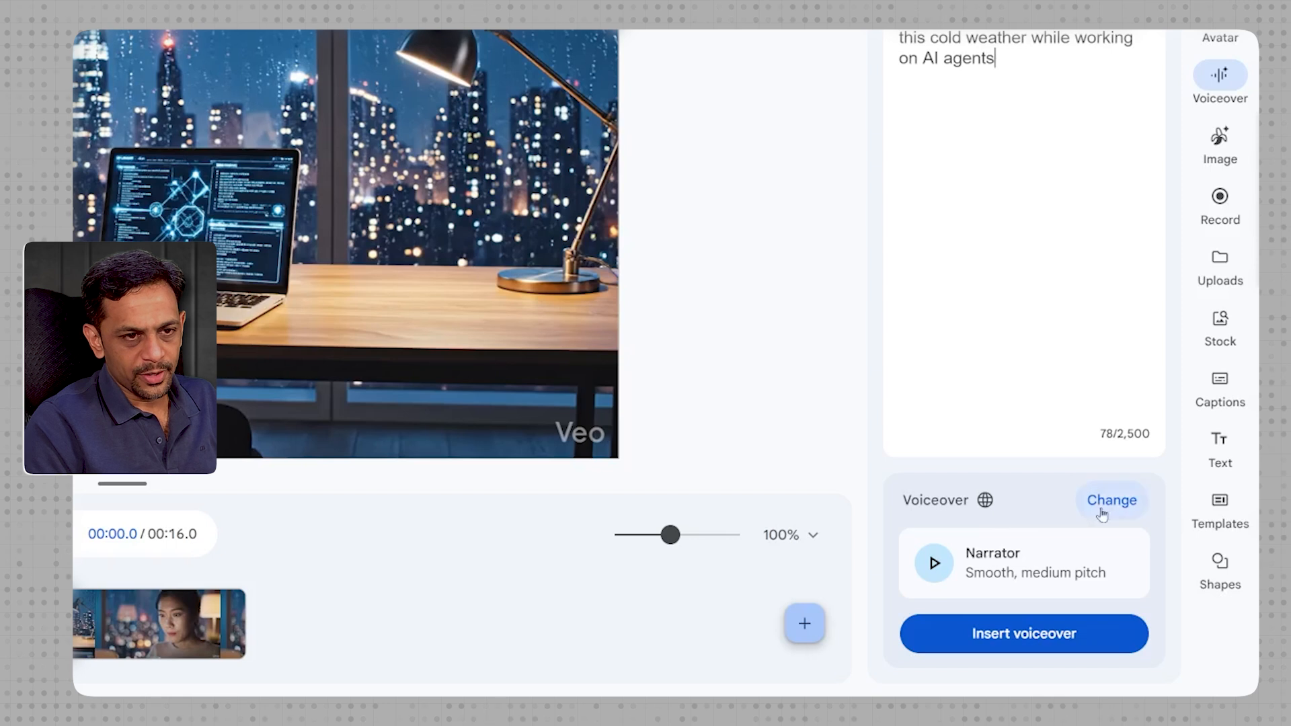
- Listen to samples of the available voiceover voices, including Educator, Teacher, Persuader, Explainer, Coach and Motivator
left_click(1106, 503)
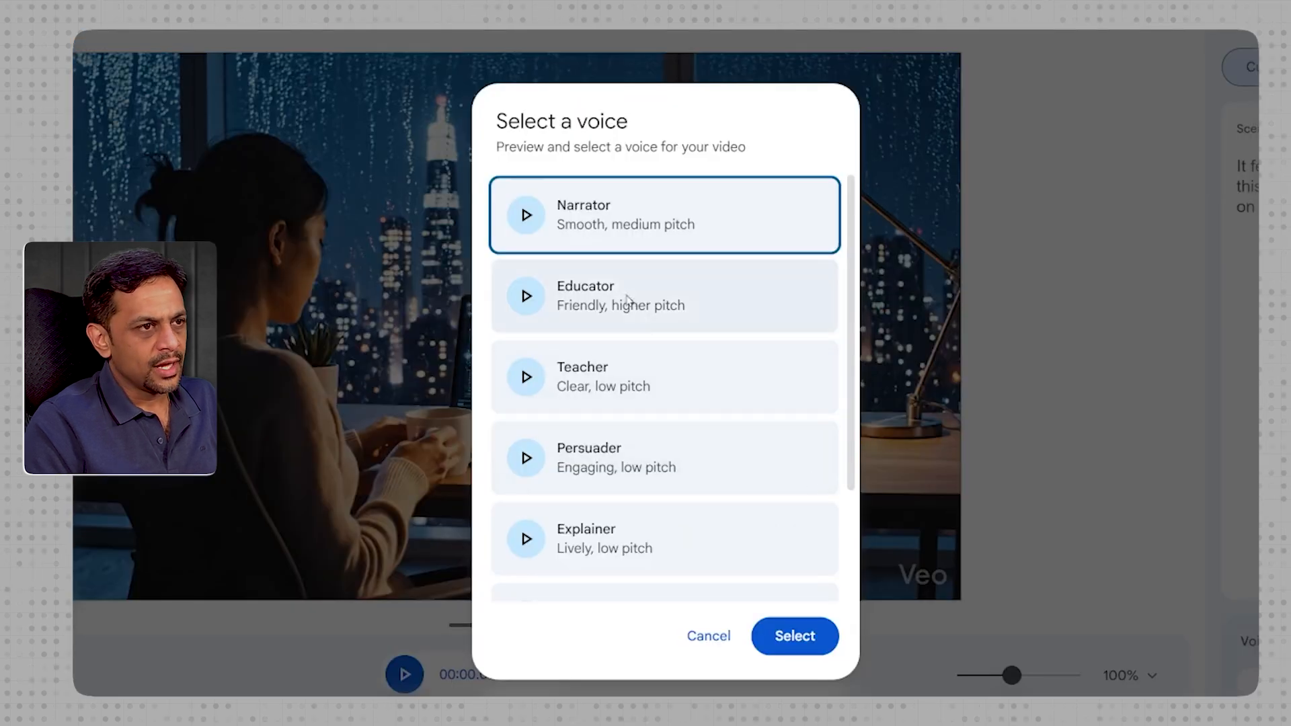
left_click(527, 296)
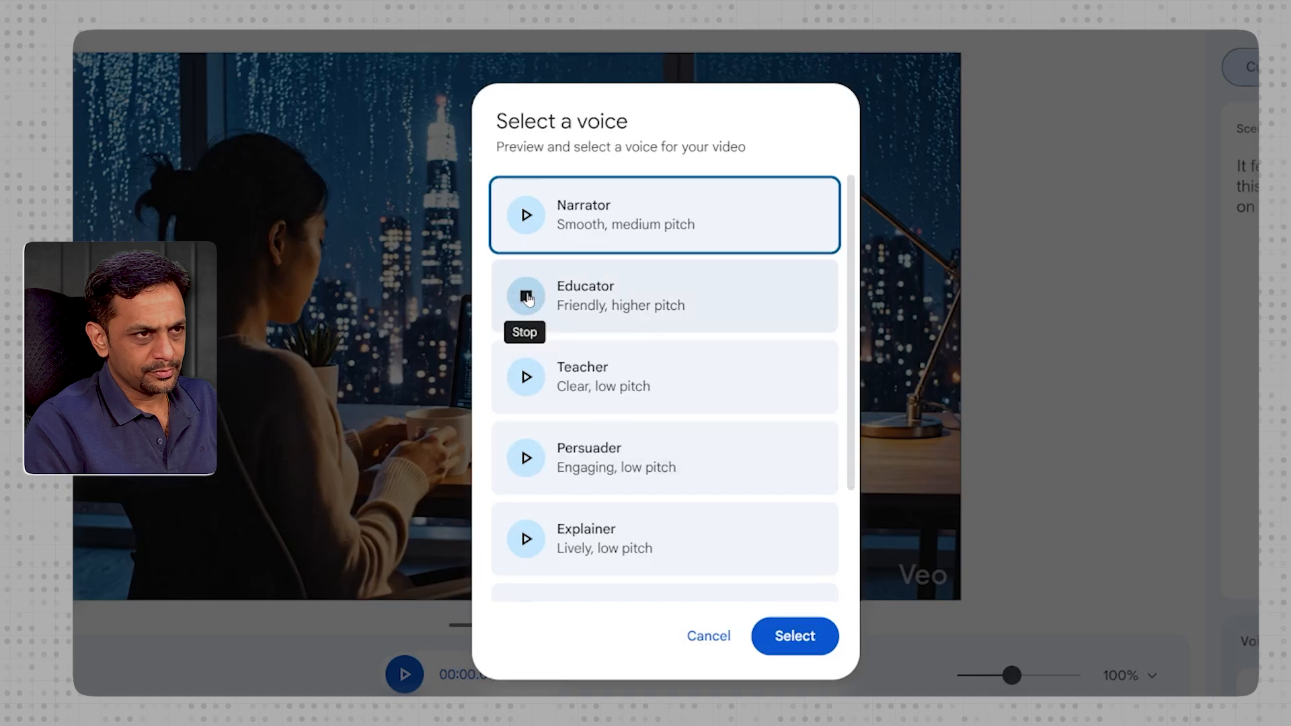
left_click(526, 378)
left_click(524, 459)
scroll(520, 461, "down", 2)
left_click(525, 442)
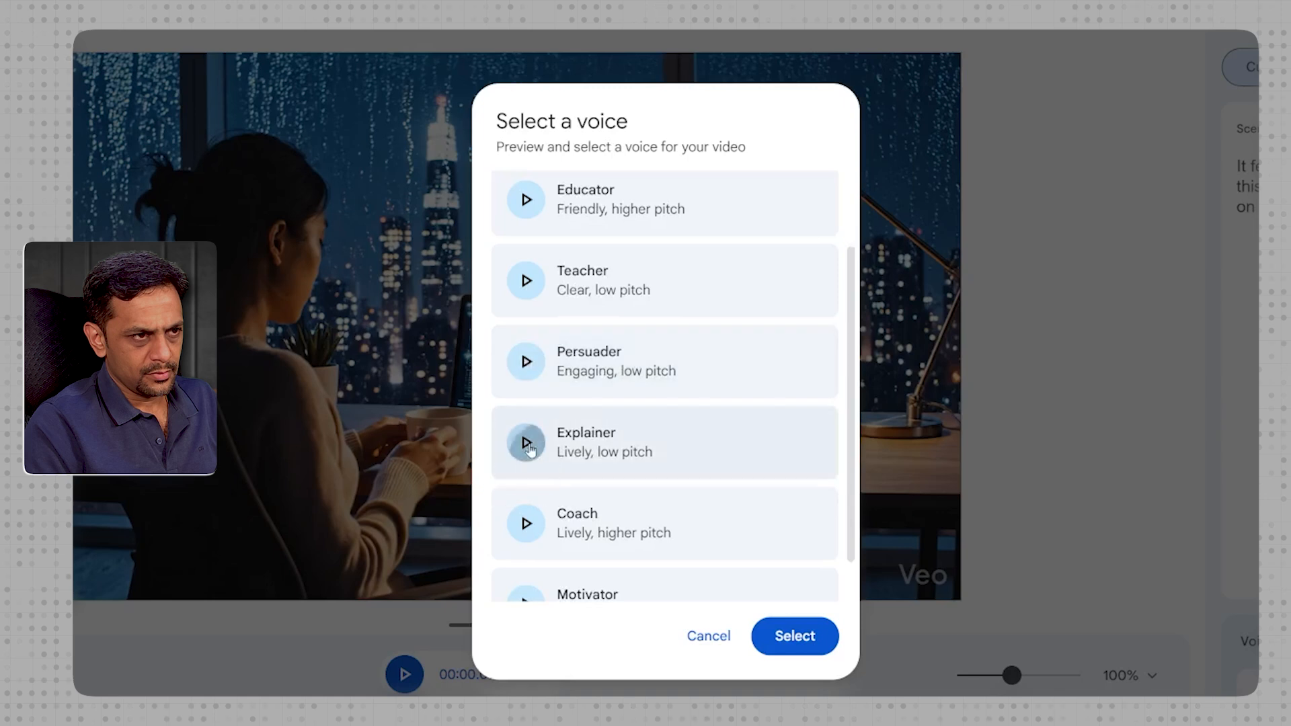
left_click(528, 523)
scroll(528, 527, "down", 1)
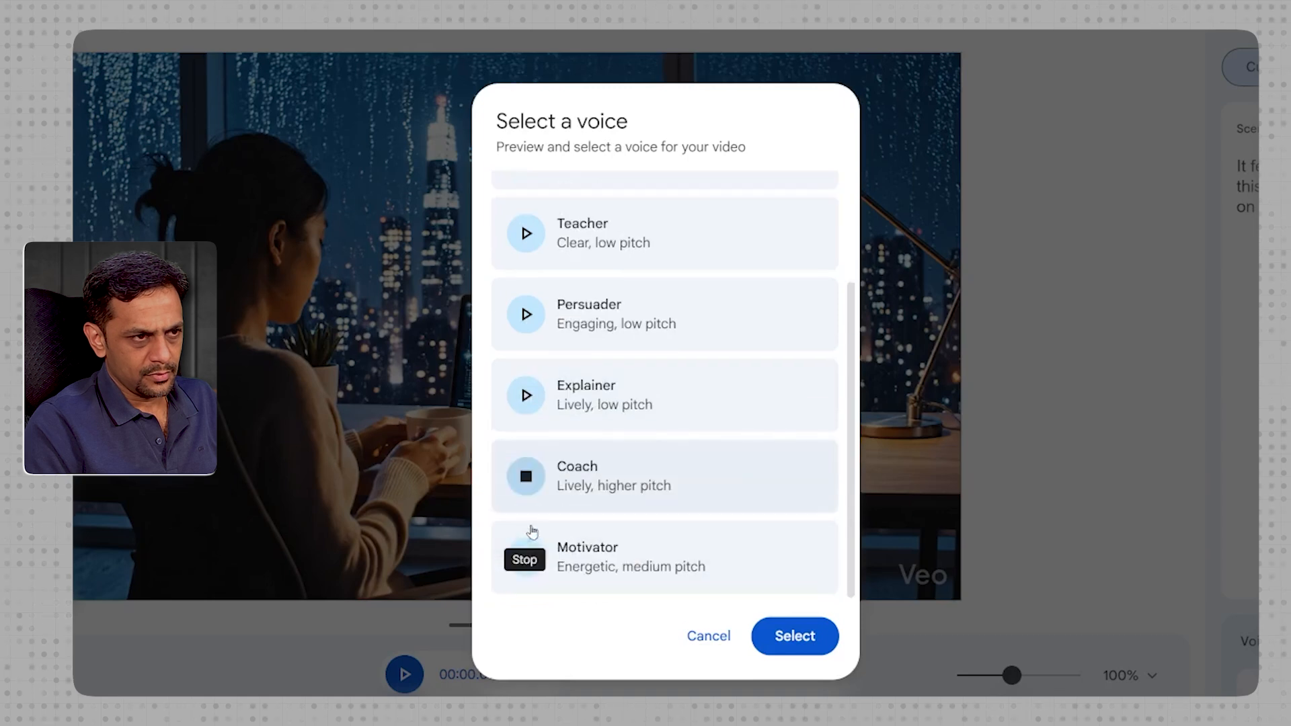
left_click(527, 555)
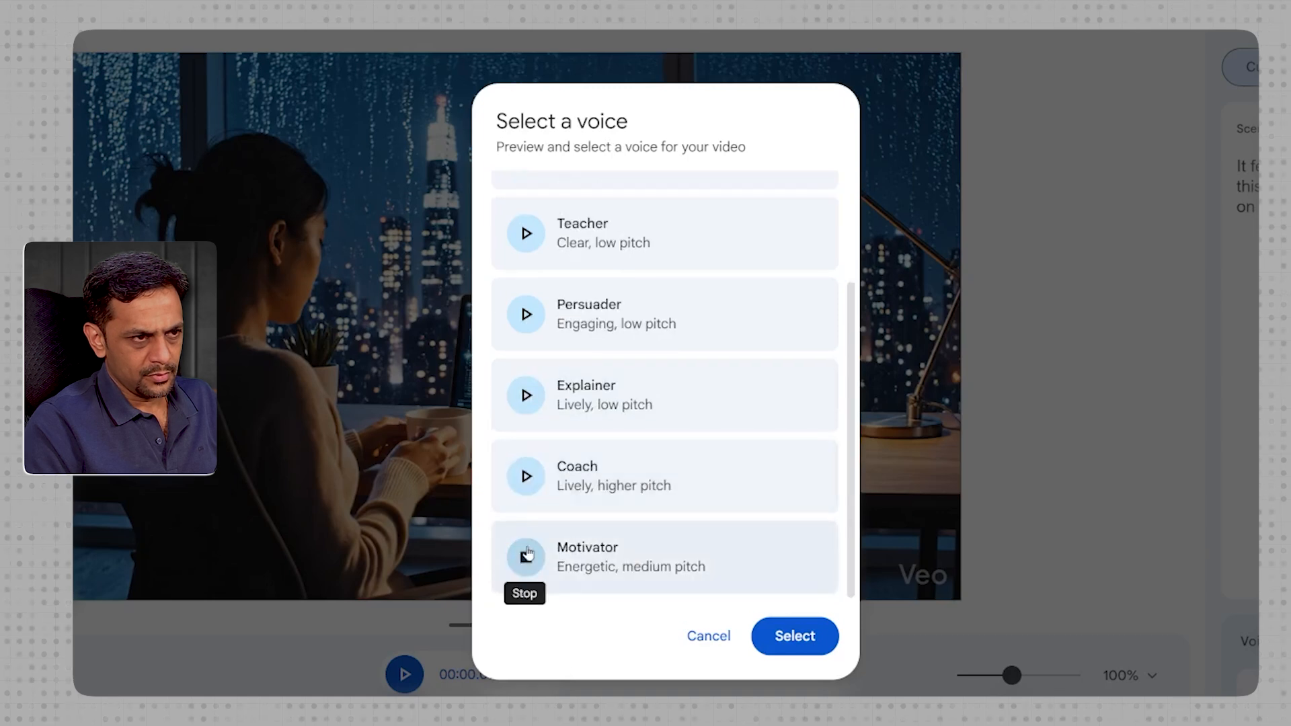
scroll(536, 507, "up", 3)
left_click(526, 296)
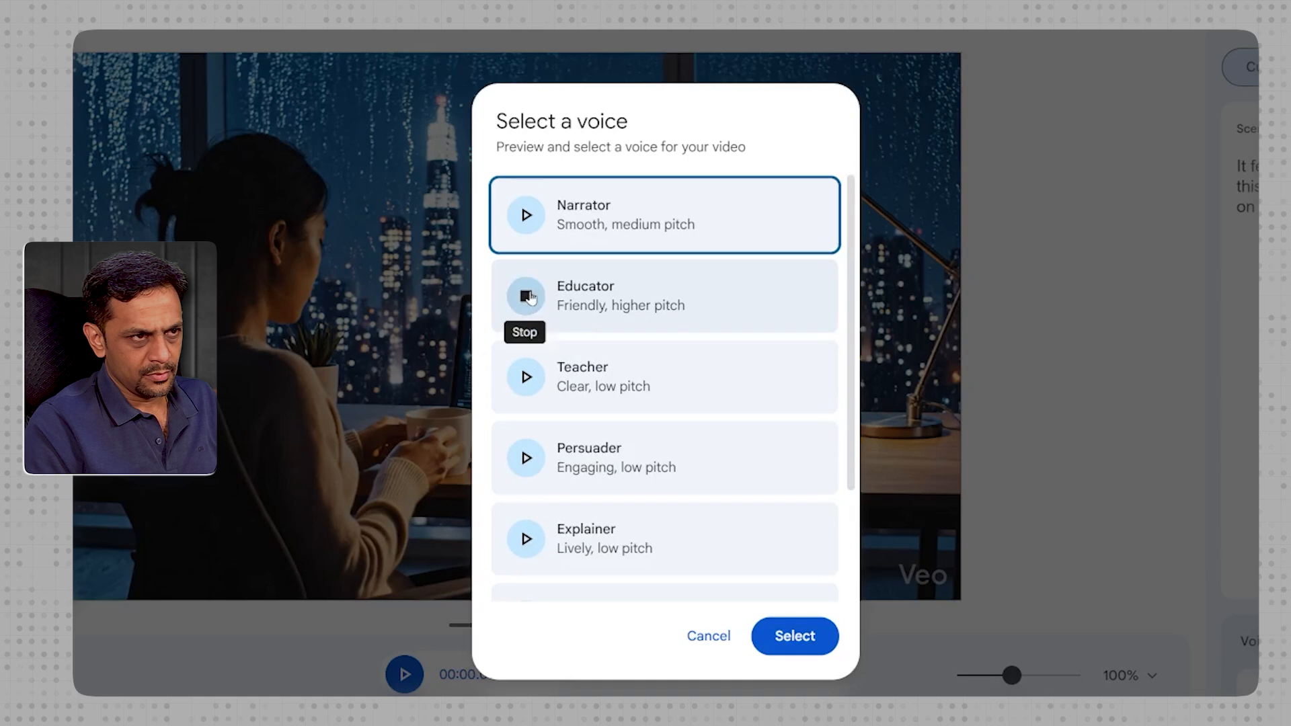
- Insert the first scene's voiceover using the Educator voice and play the video to check it
left_click(571, 289)
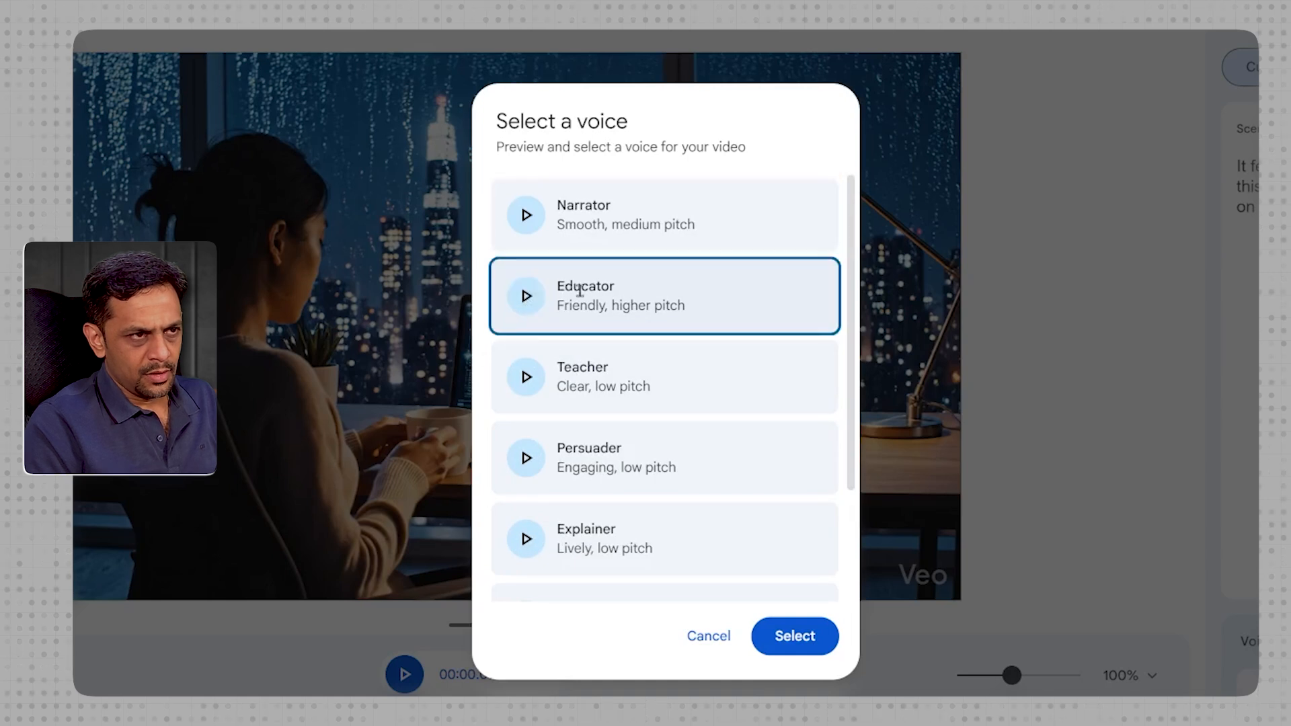
left_click(794, 638)
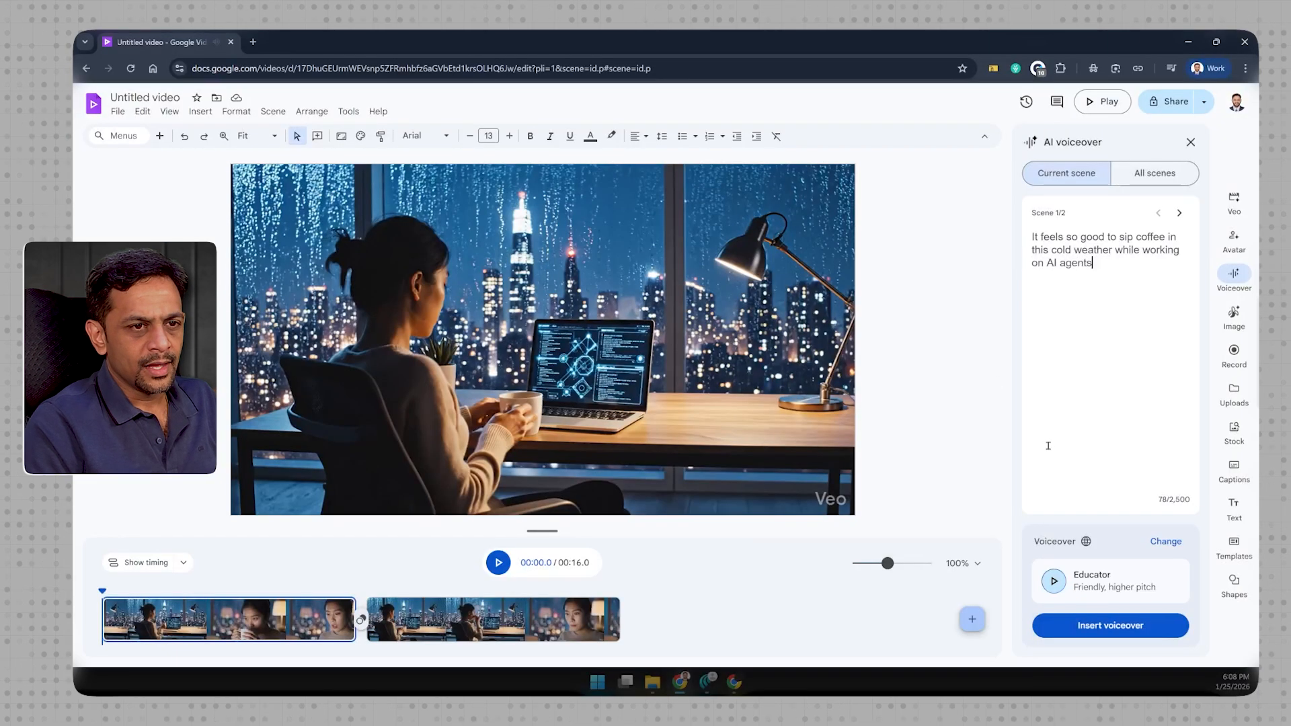
left_click(1115, 625)
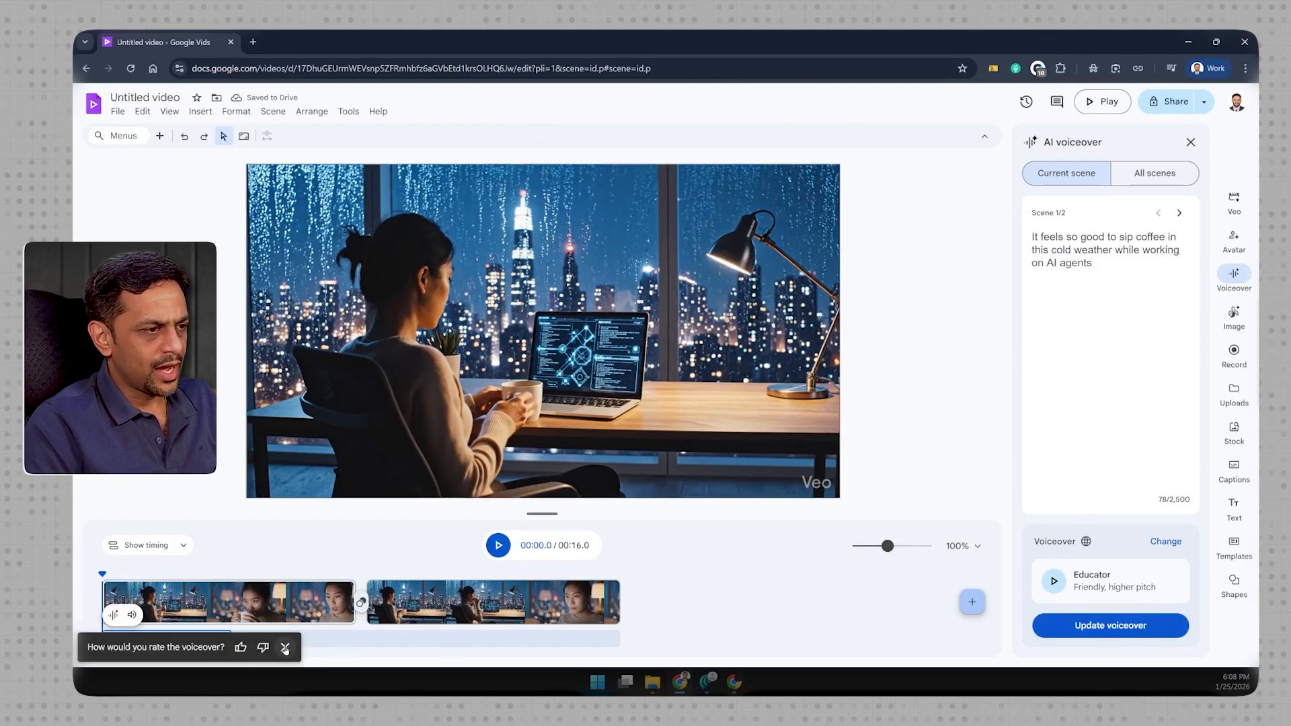
left_click(285, 648)
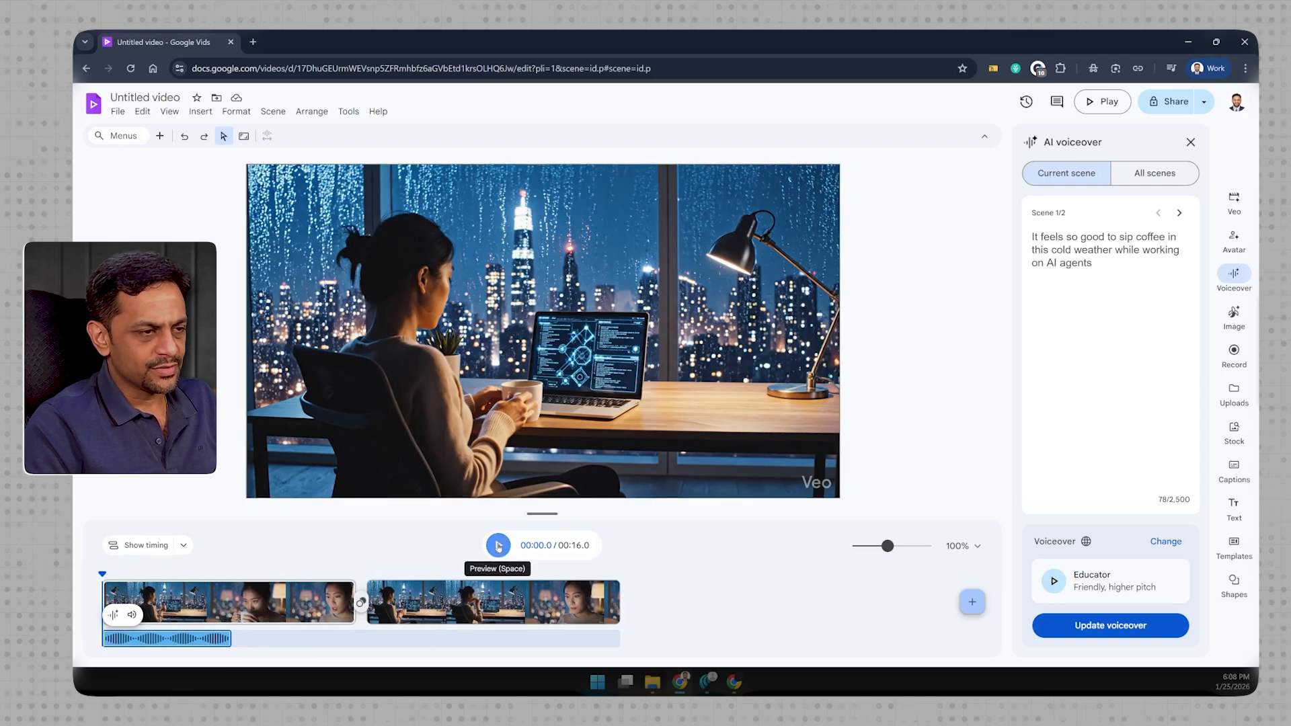
left_click(498, 546)
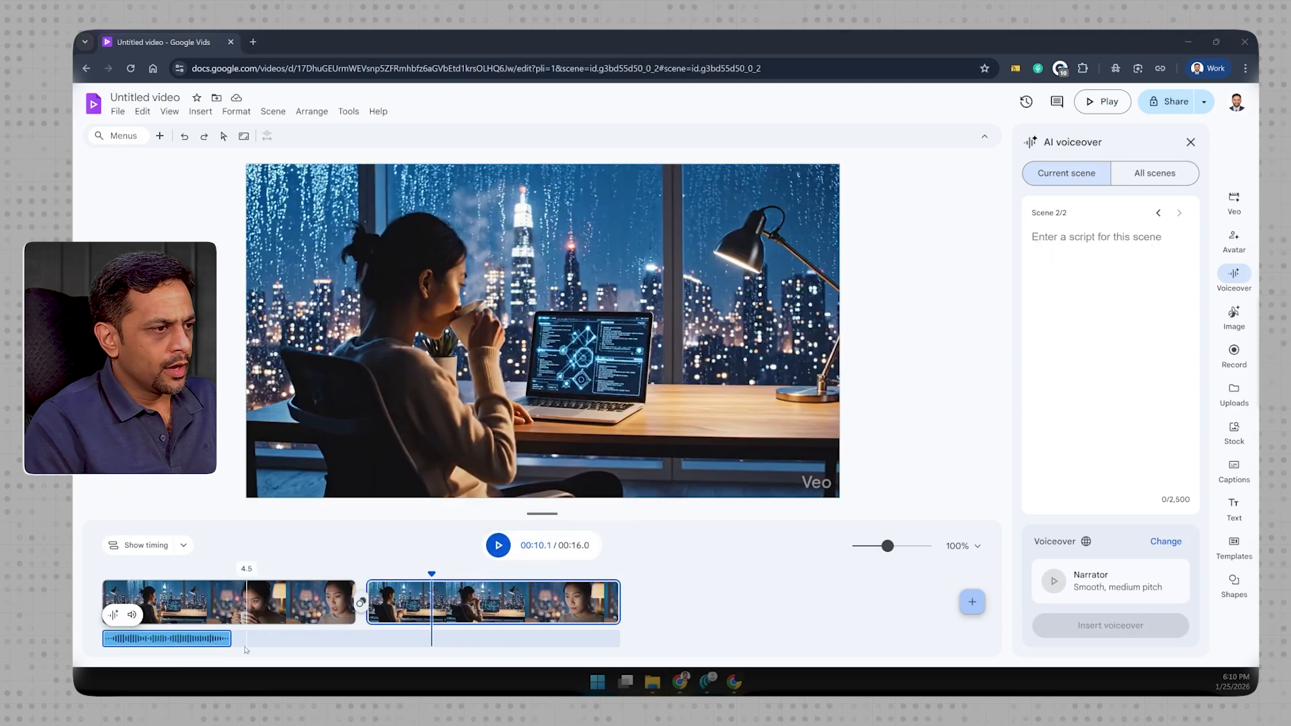
- Move the voiceover clip slightly later within the first scene and play the video from the start
left_click(198, 644)
left_click_drag(199, 644, 220, 645)
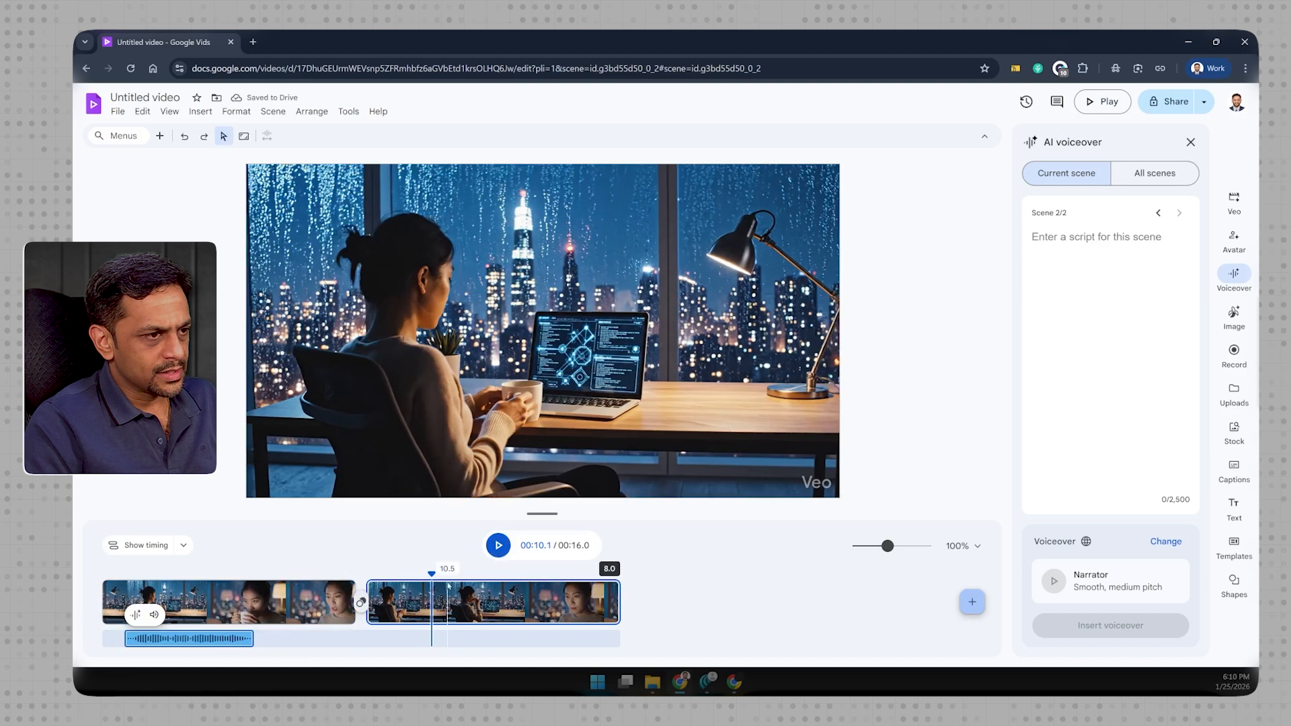
left_click_drag(215, 573, 104, 573)
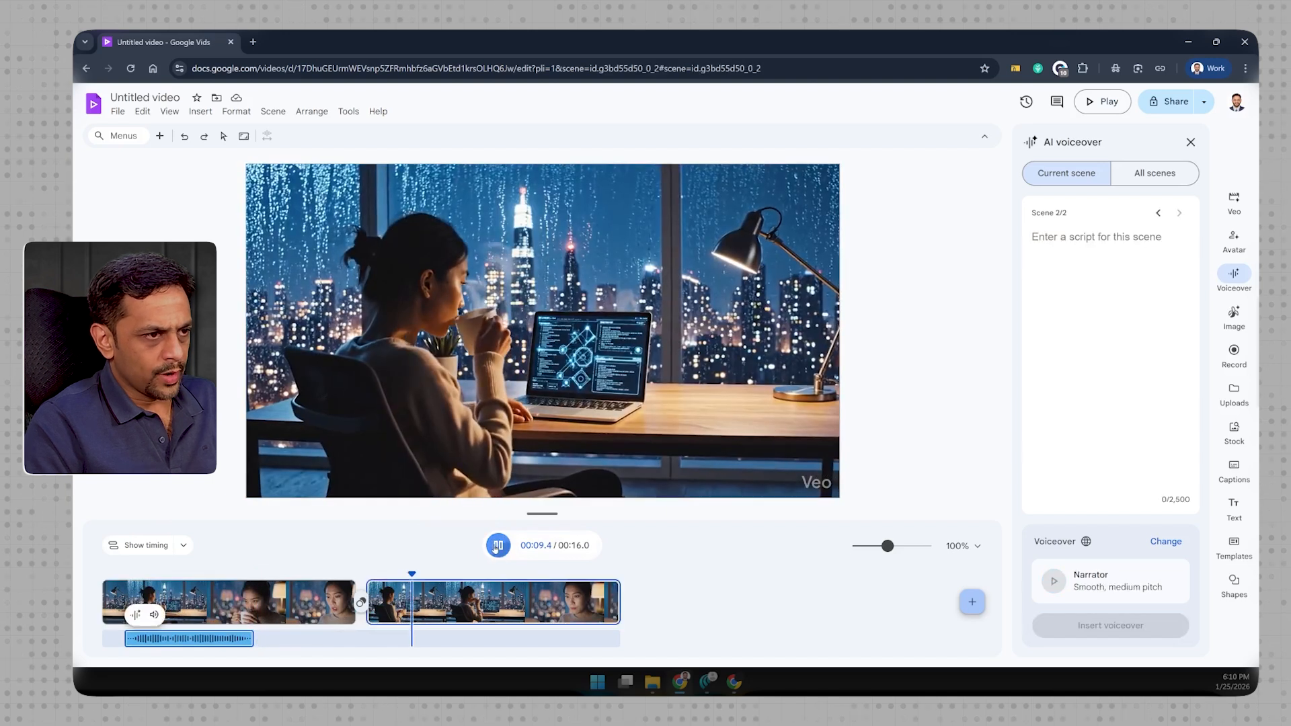
left_click(498, 545)
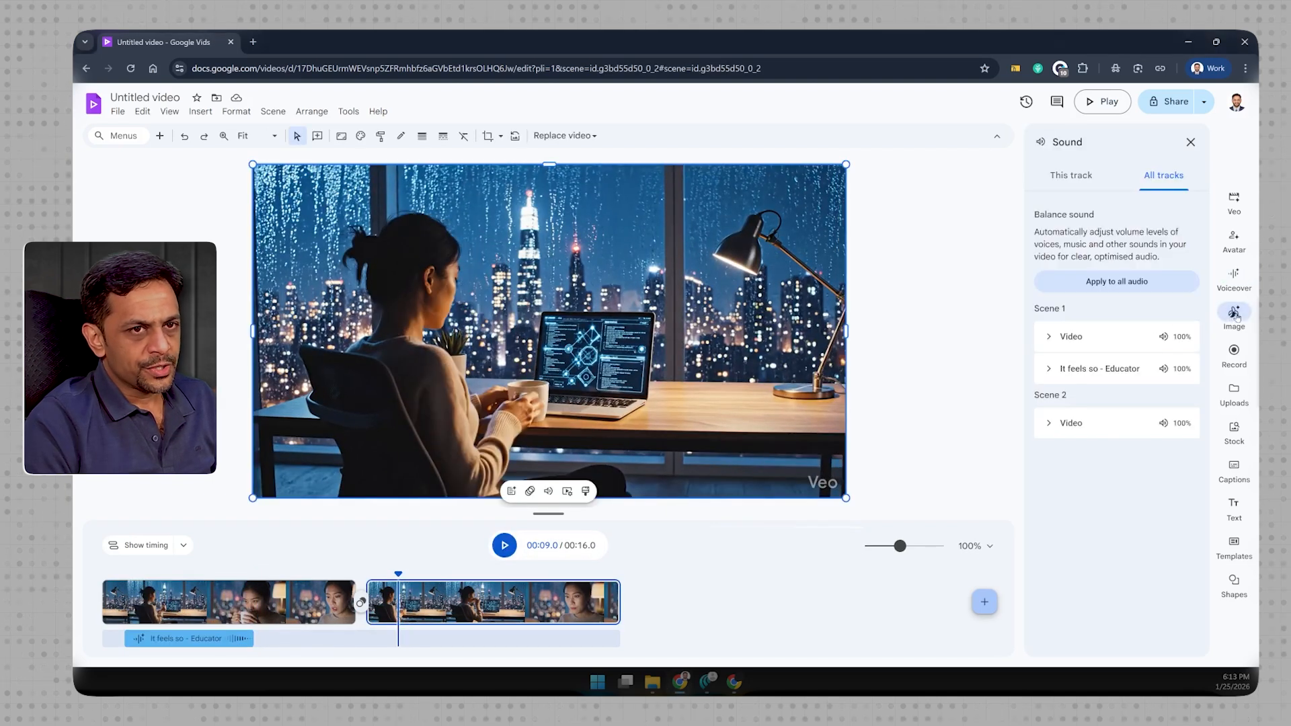
- Open the AI image generator and examine its sample images and reusable prompts
left_click(1235, 314)
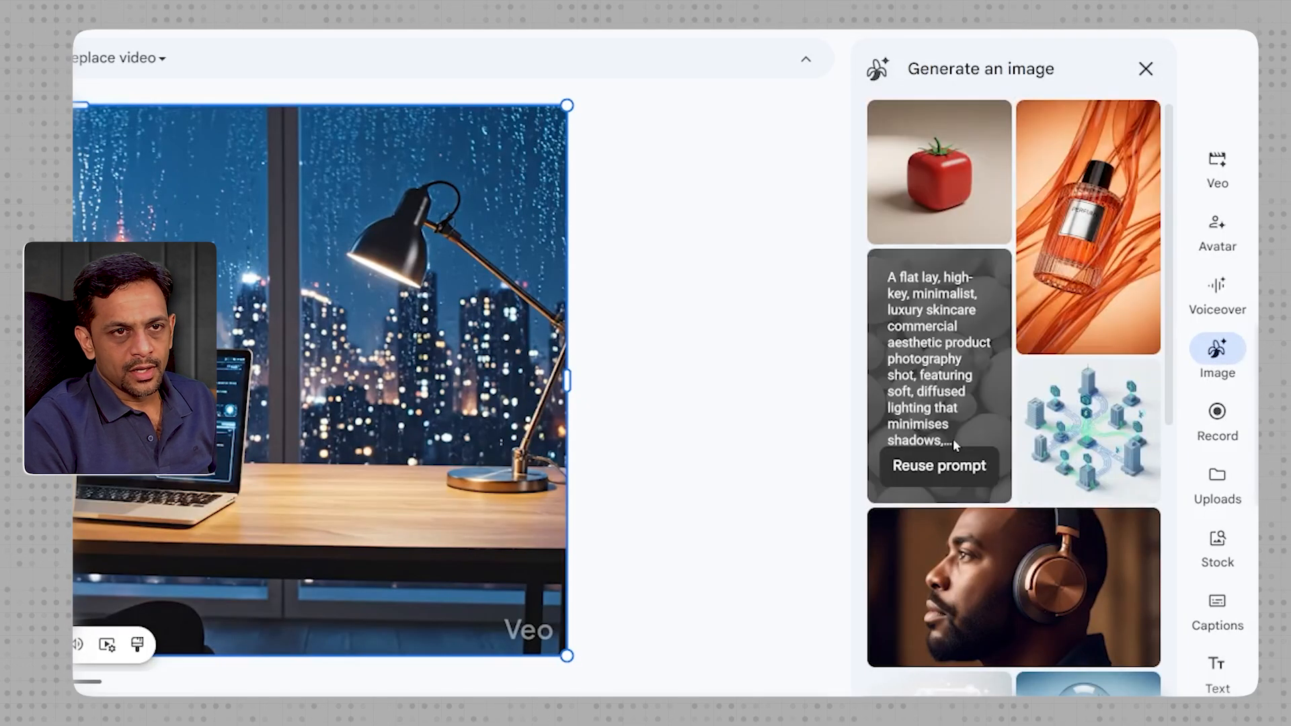
scroll(953, 438, "down", 5)
scroll(985, 356, "up", 3)
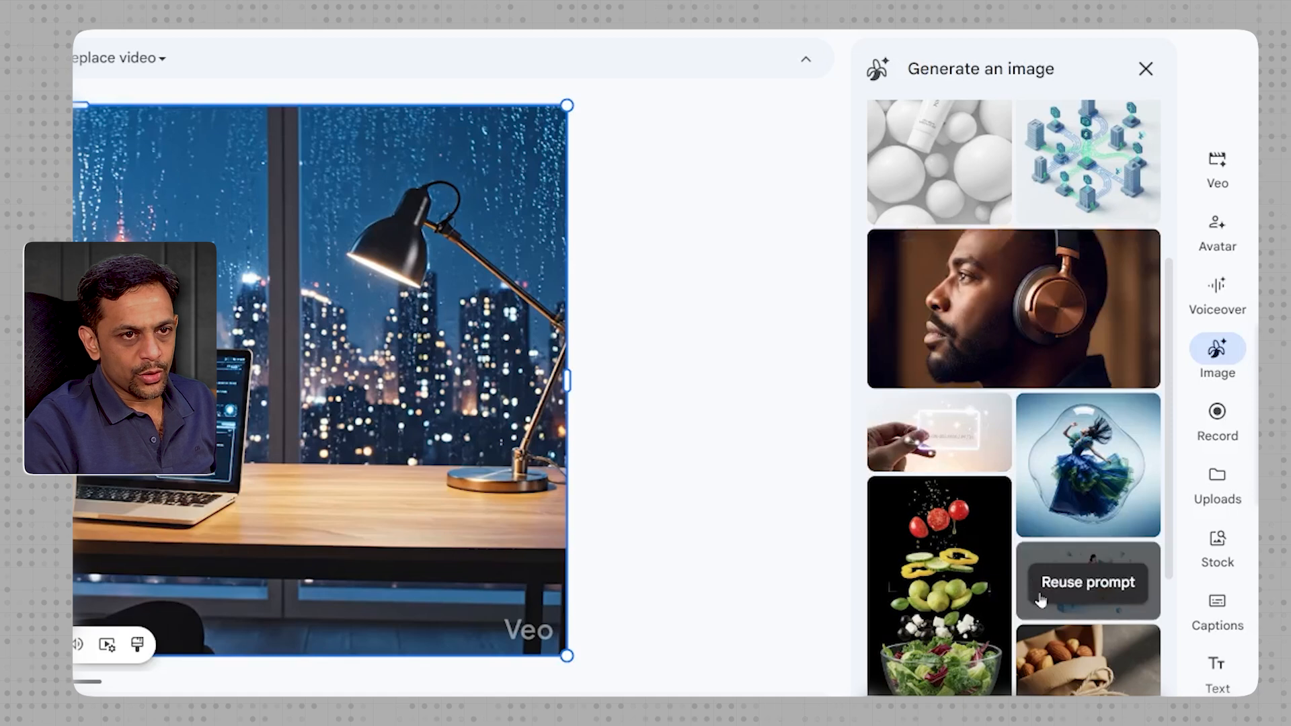
- Reuse the sample prompt for the deconstructed salad bowl and generate the image in Landscape 16:9
scroll(1041, 599, "down", 3)
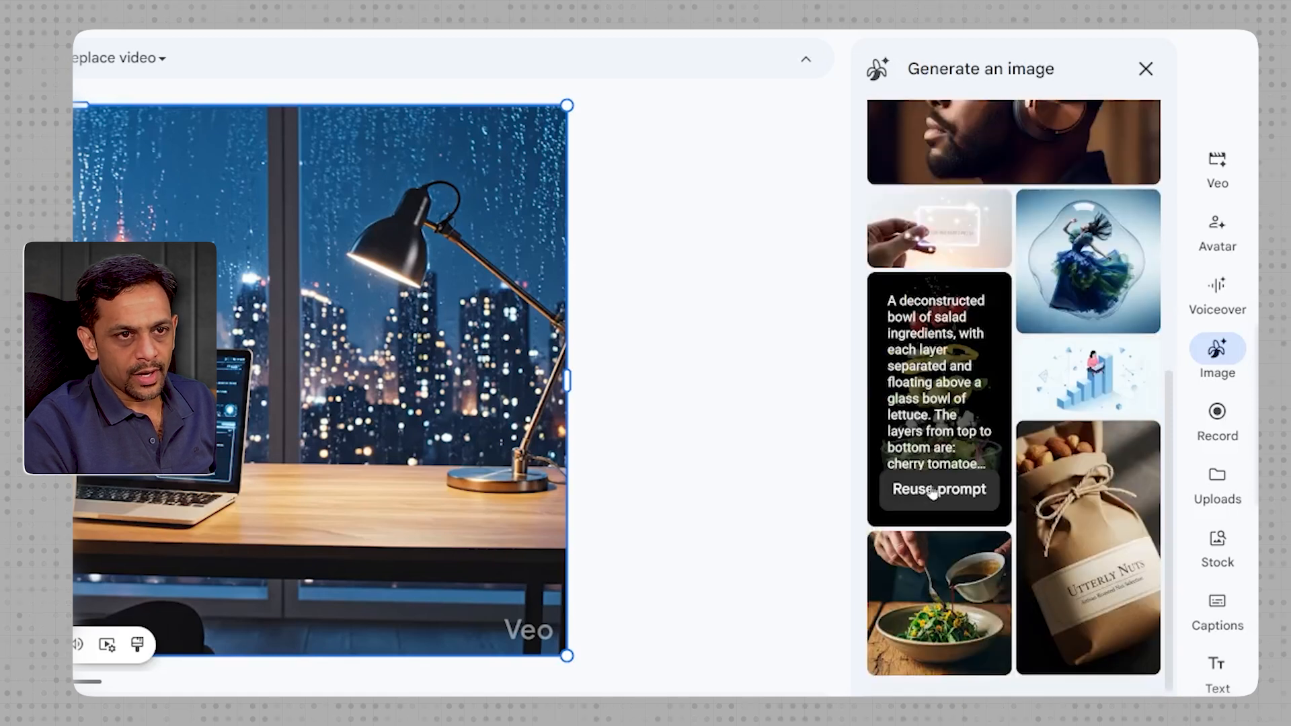
left_click(930, 497)
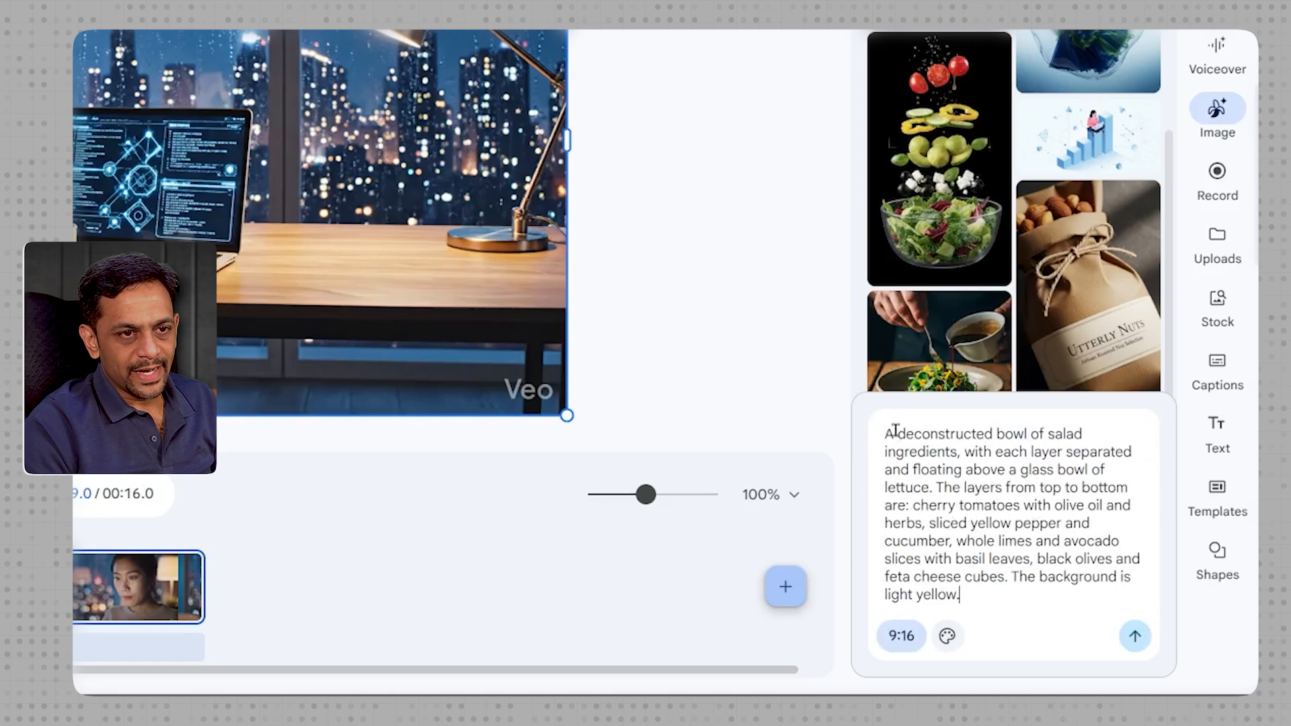
mouse_move(934, 250)
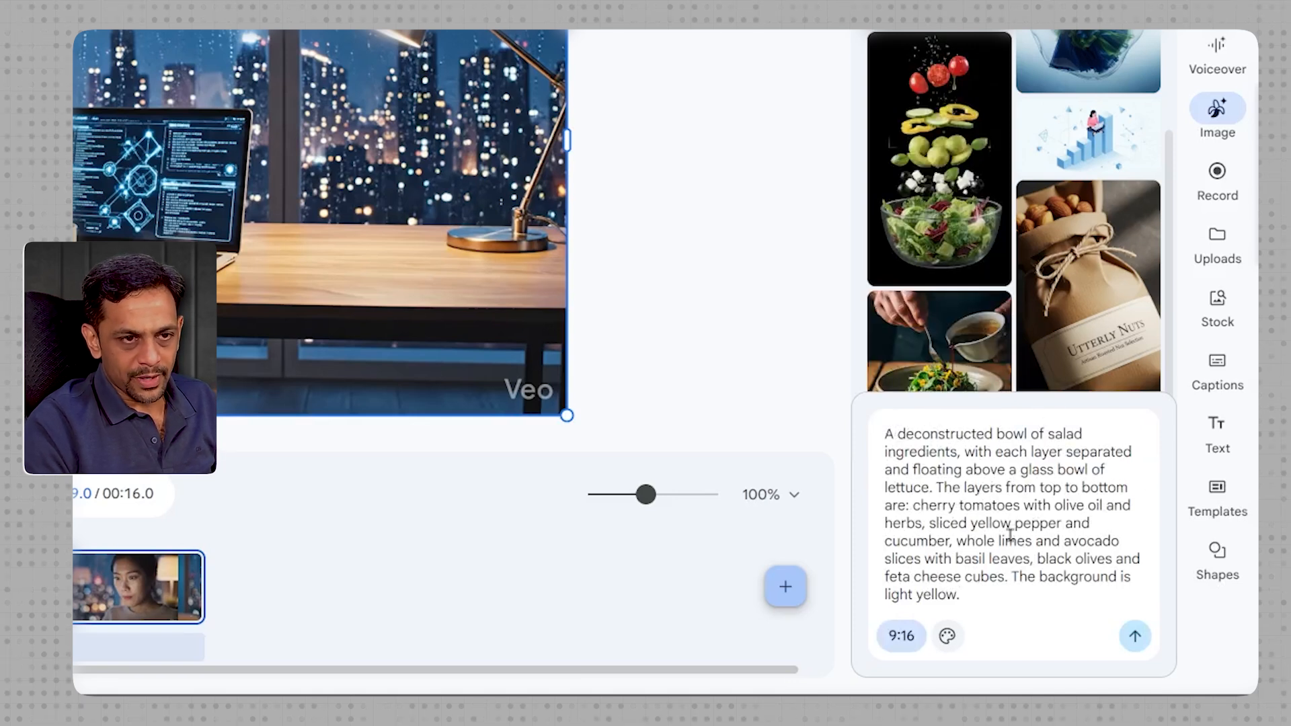
left_click(899, 637)
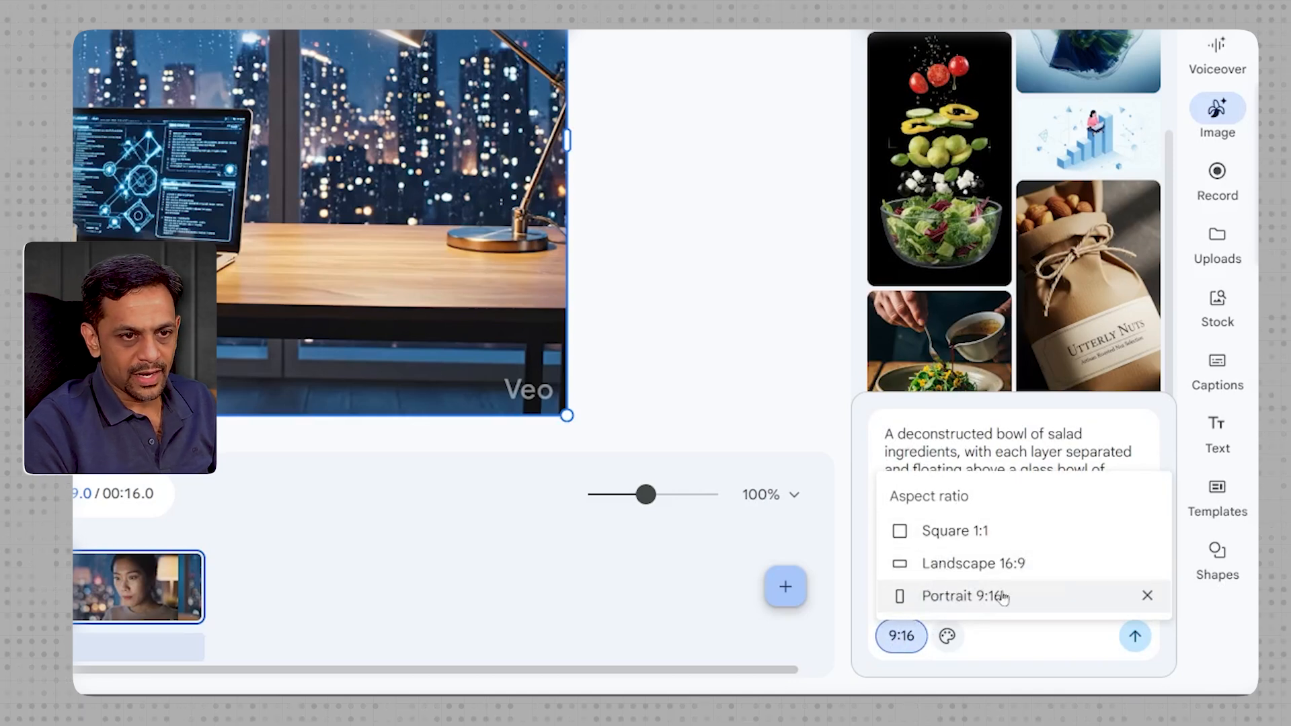
left_click(904, 637)
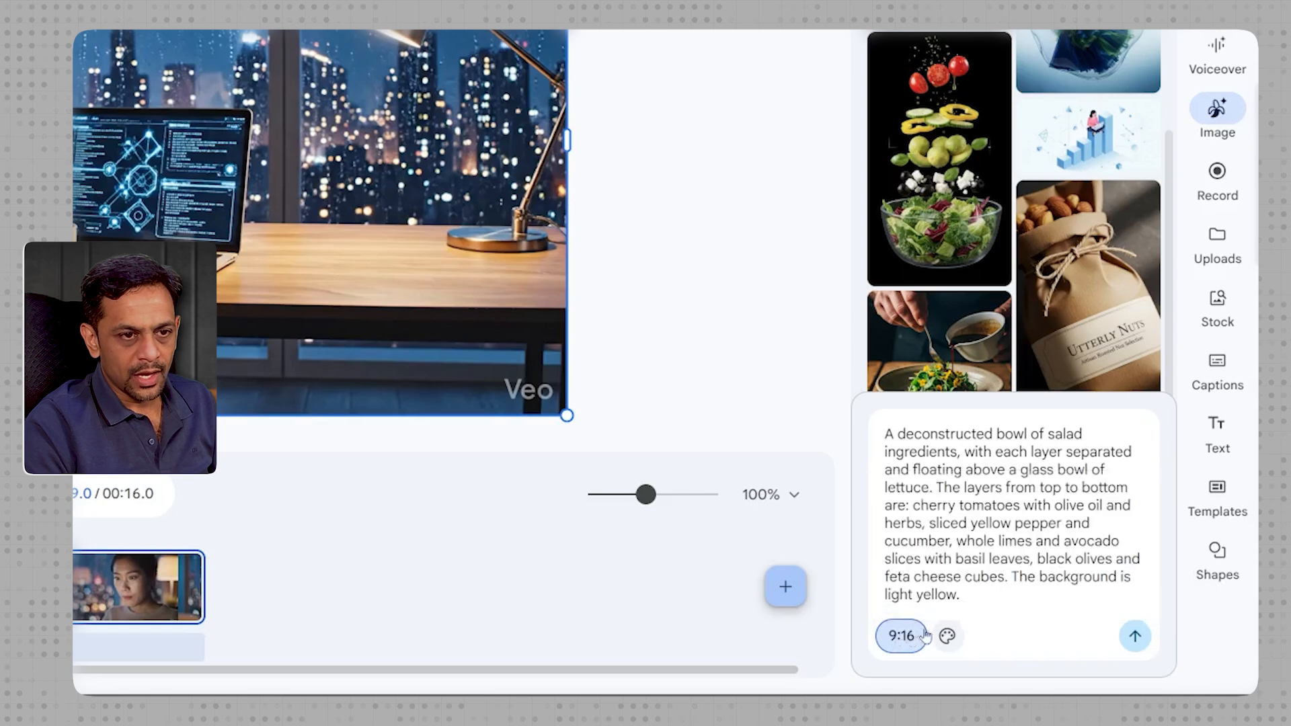
left_click(905, 638)
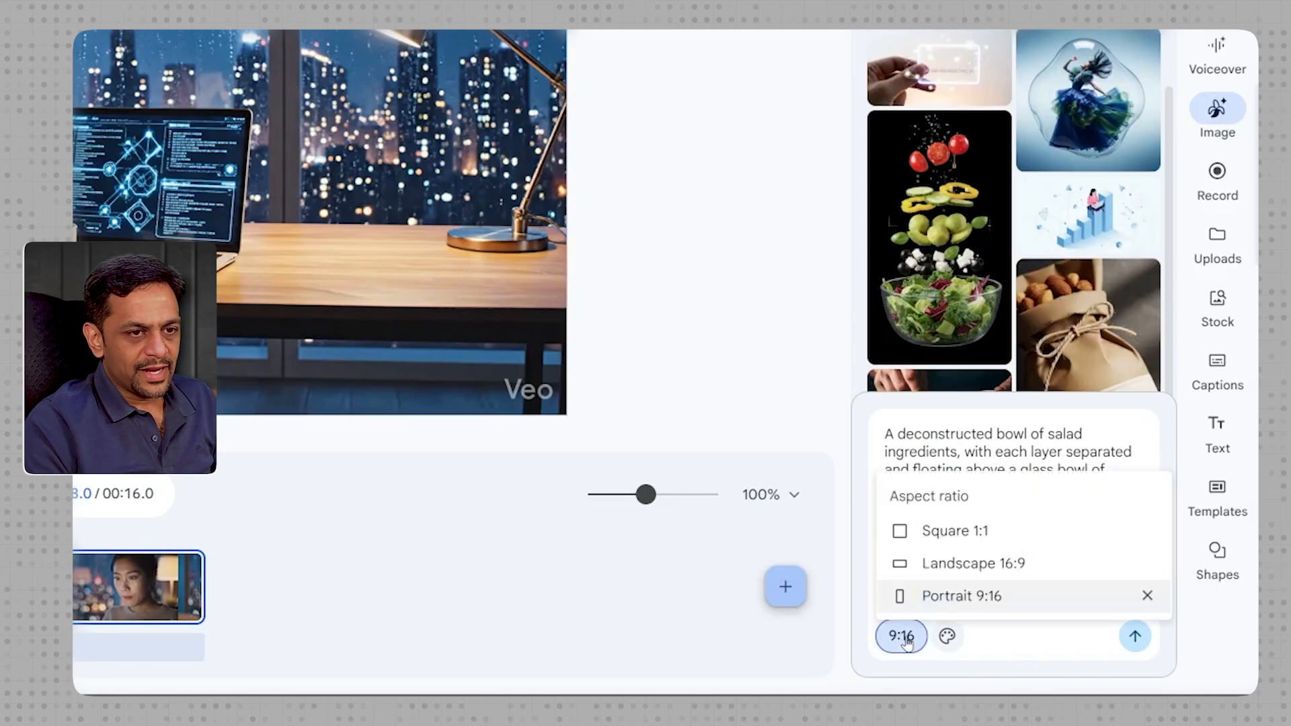
left_click(953, 569)
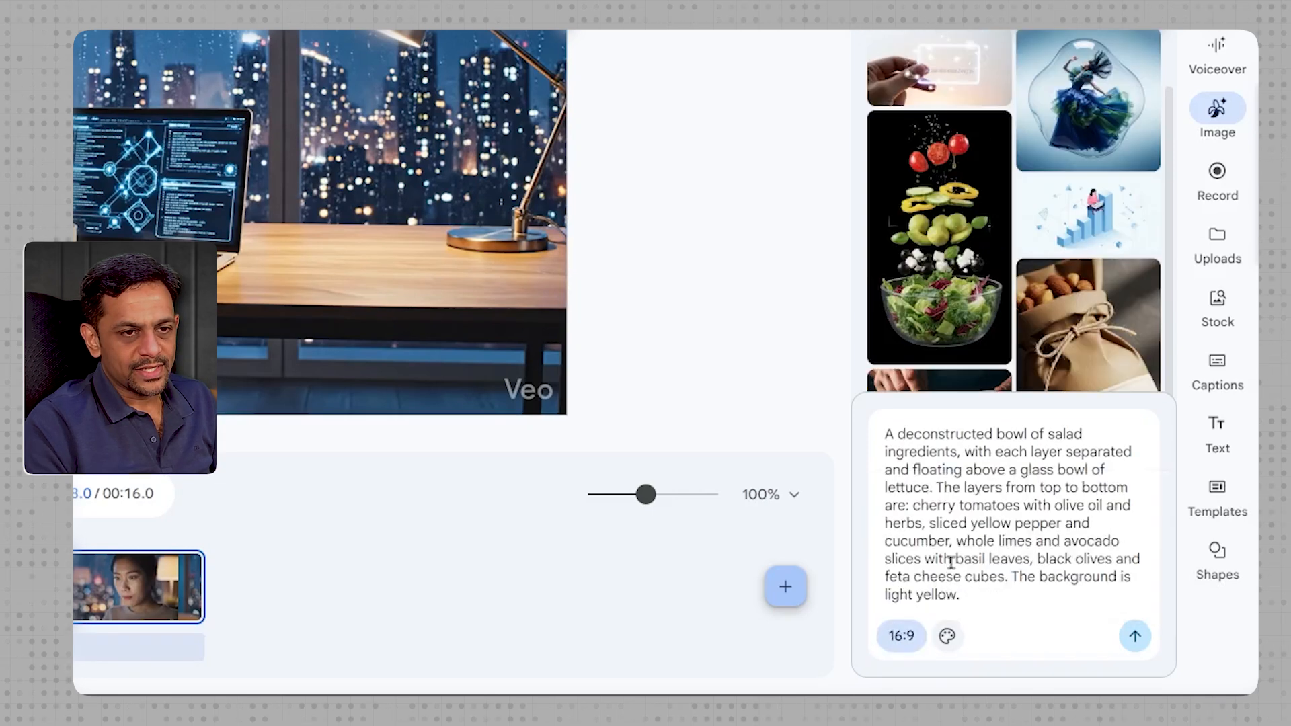
left_click(1135, 637)
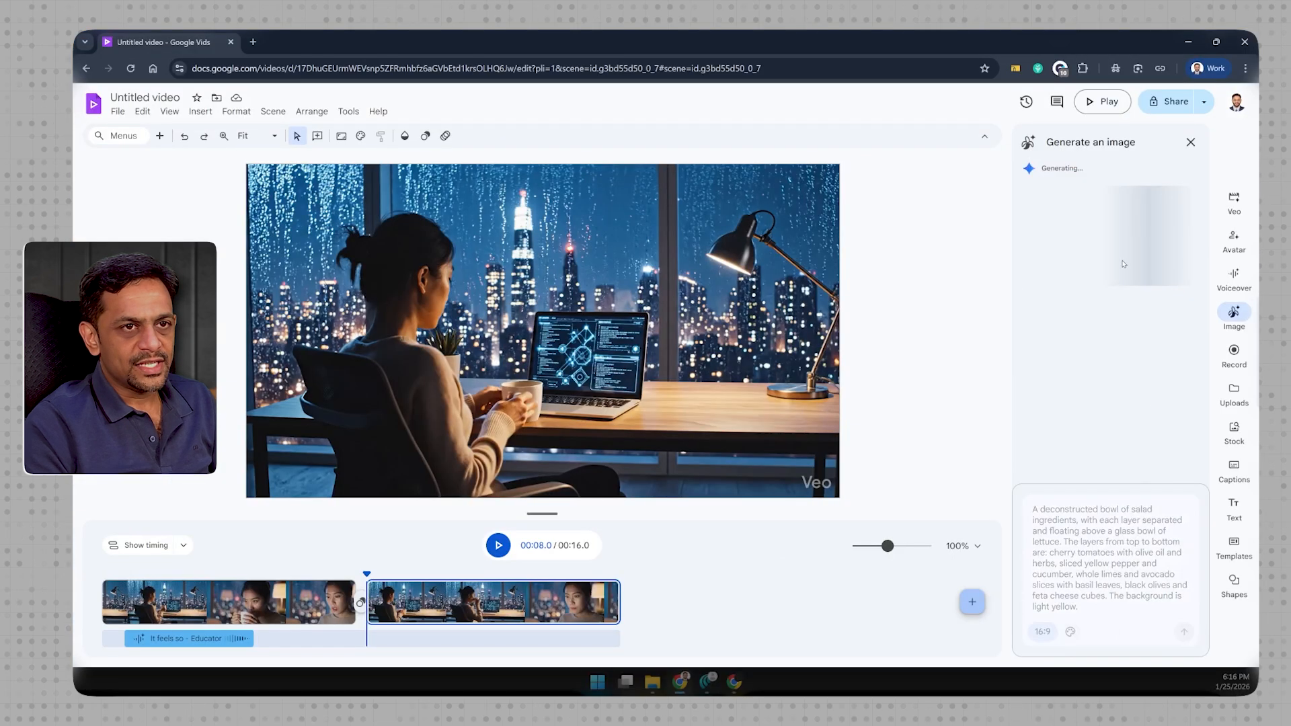
- Delete the second scene holding the Veo clip and add a blank scene after the first one
left_click(529, 604)
key("Delete")
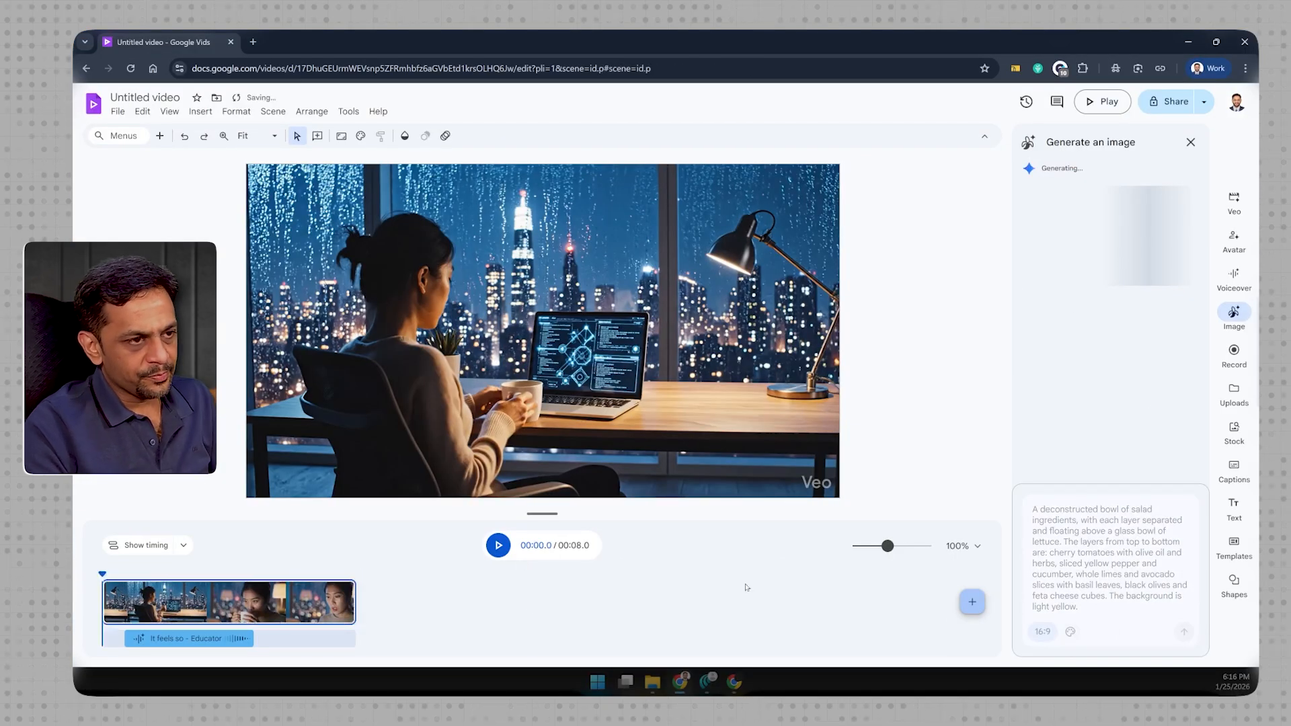
left_click(973, 603)
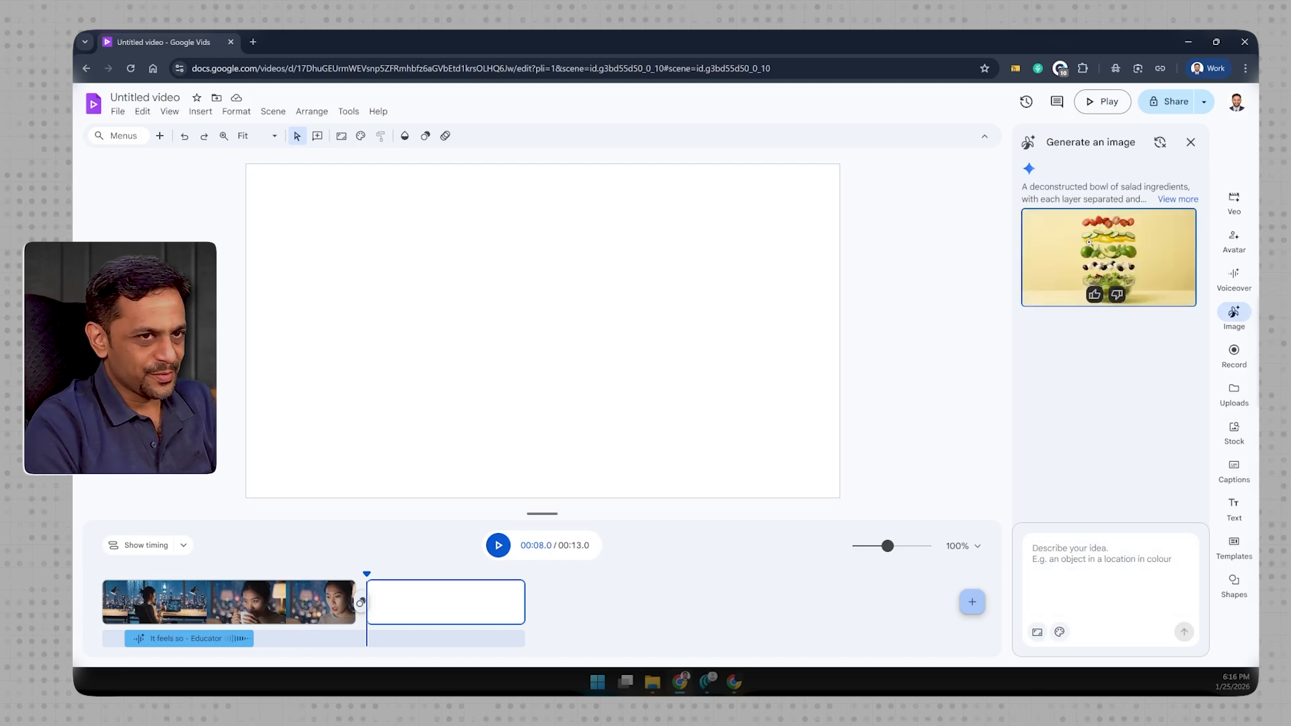
- Insert the generated salad image into the blank scene and enlarge it to nearly fill the canvas
left_click(1104, 251)
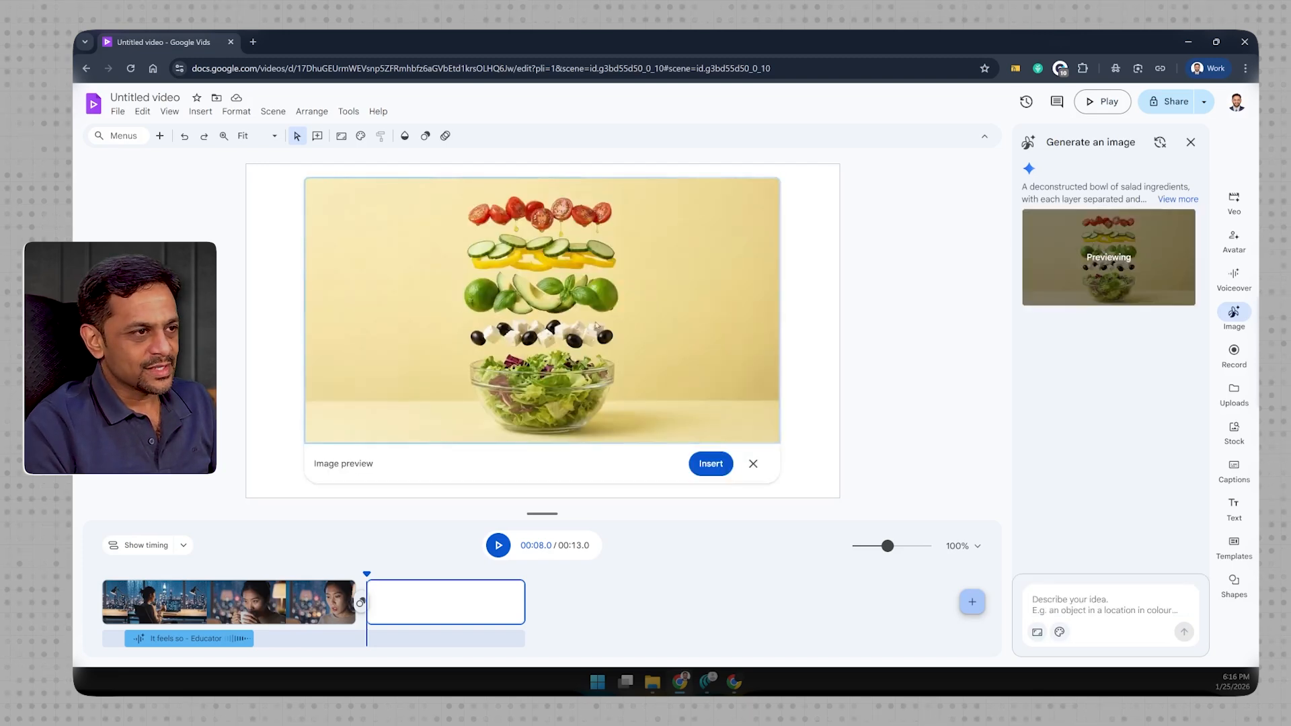
left_click(709, 463)
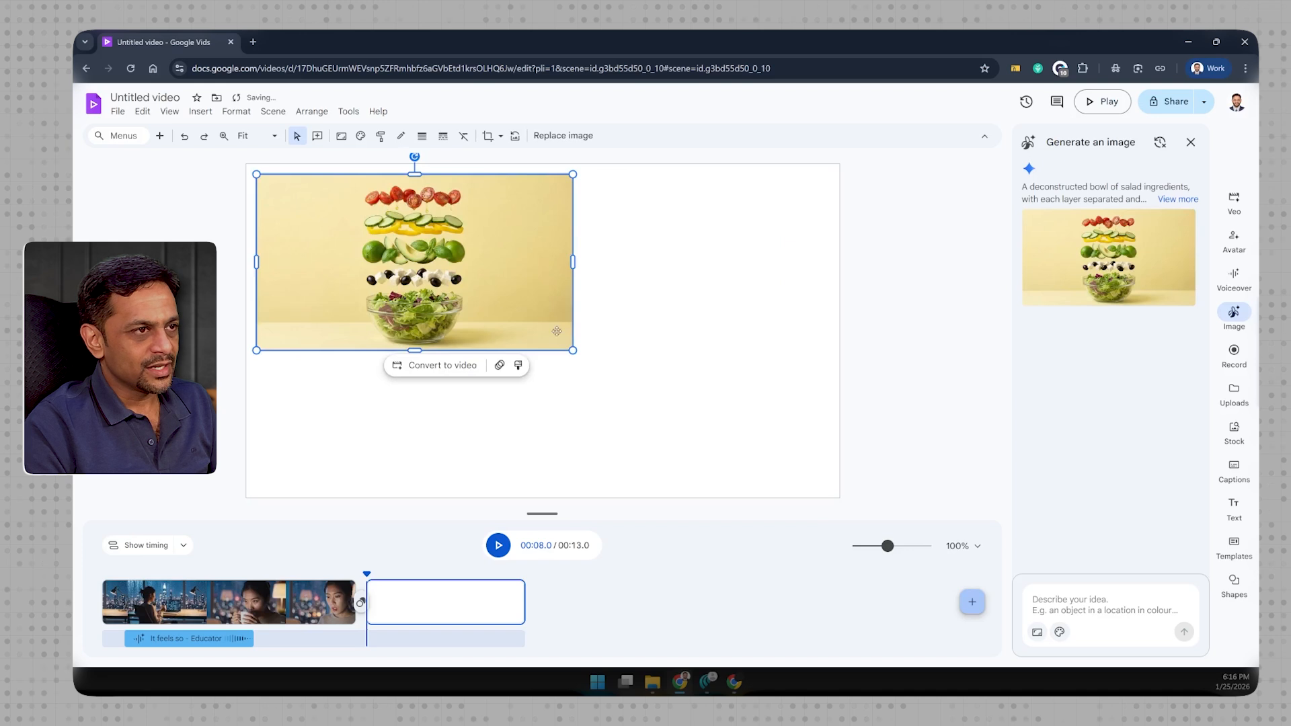
left_click_drag(573, 350, 813, 497)
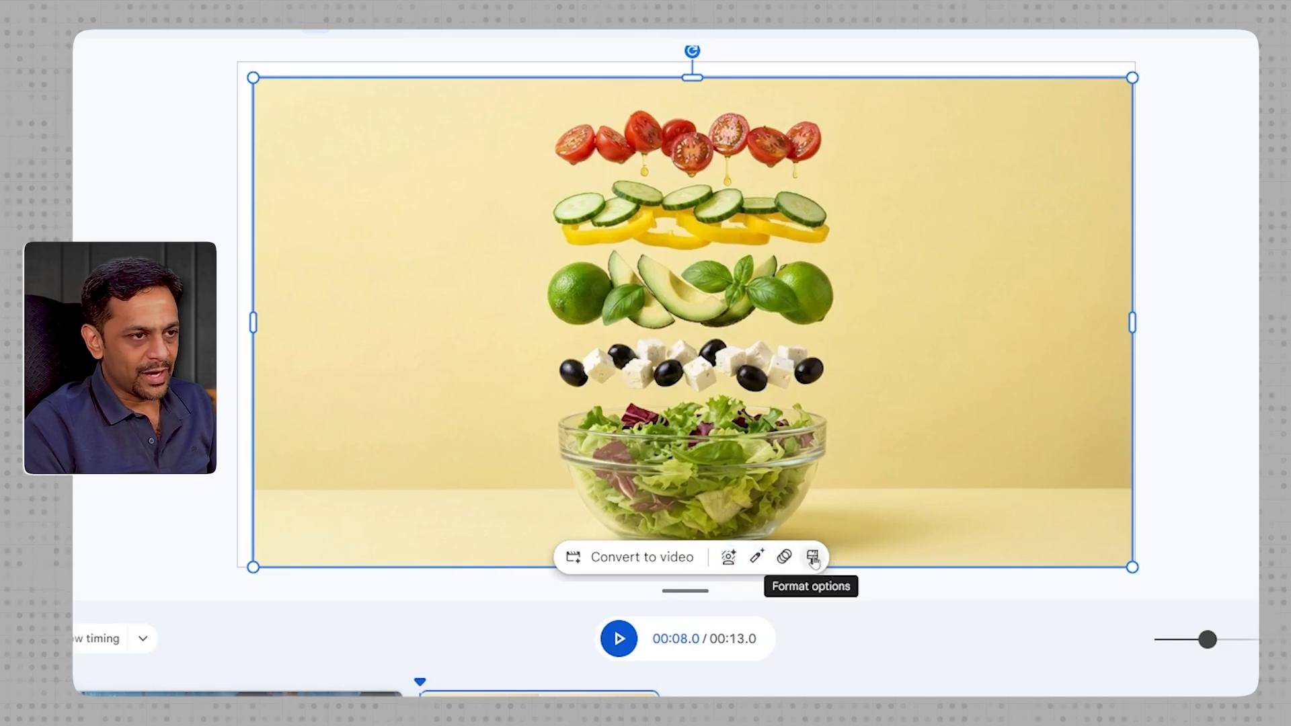
- Convert the salad image to a video clip with the prompt "Showcase these vegetables being dropped in the bowl in an animated fashion"
left_click(639, 557)
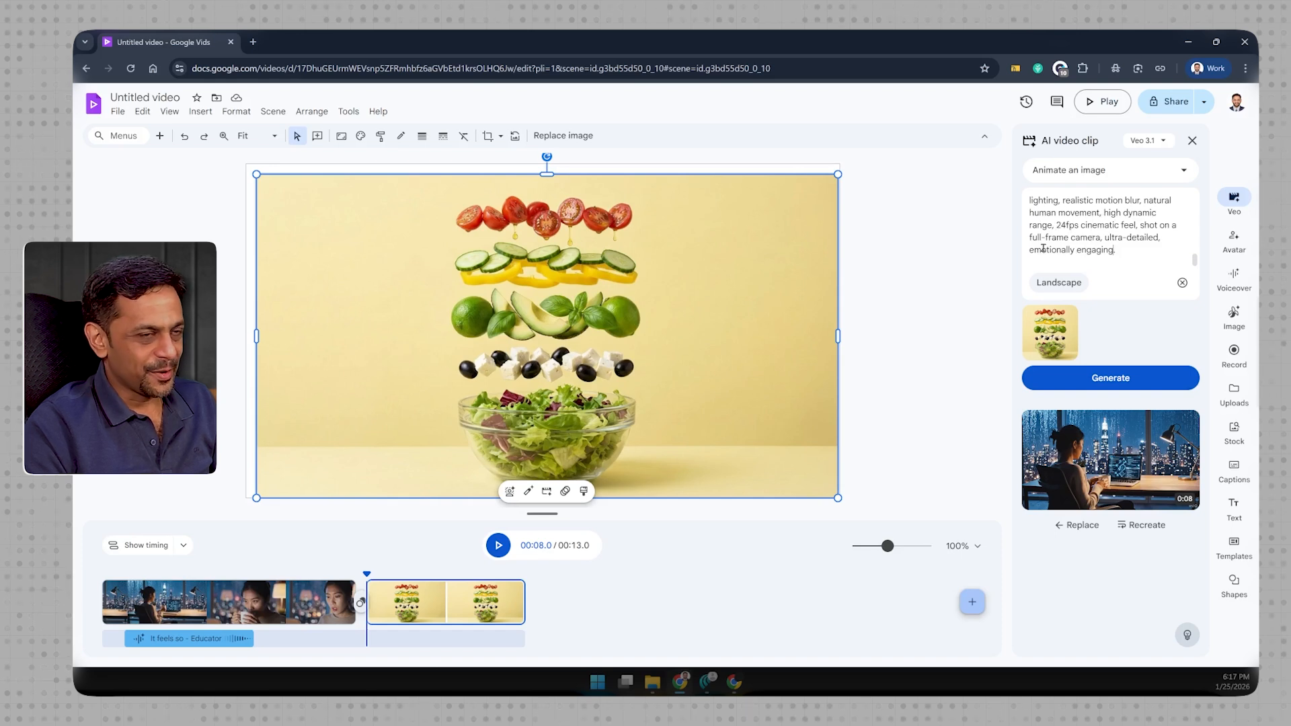
left_click_drag(1117, 249, 1014, 196)
key("BackSpace")
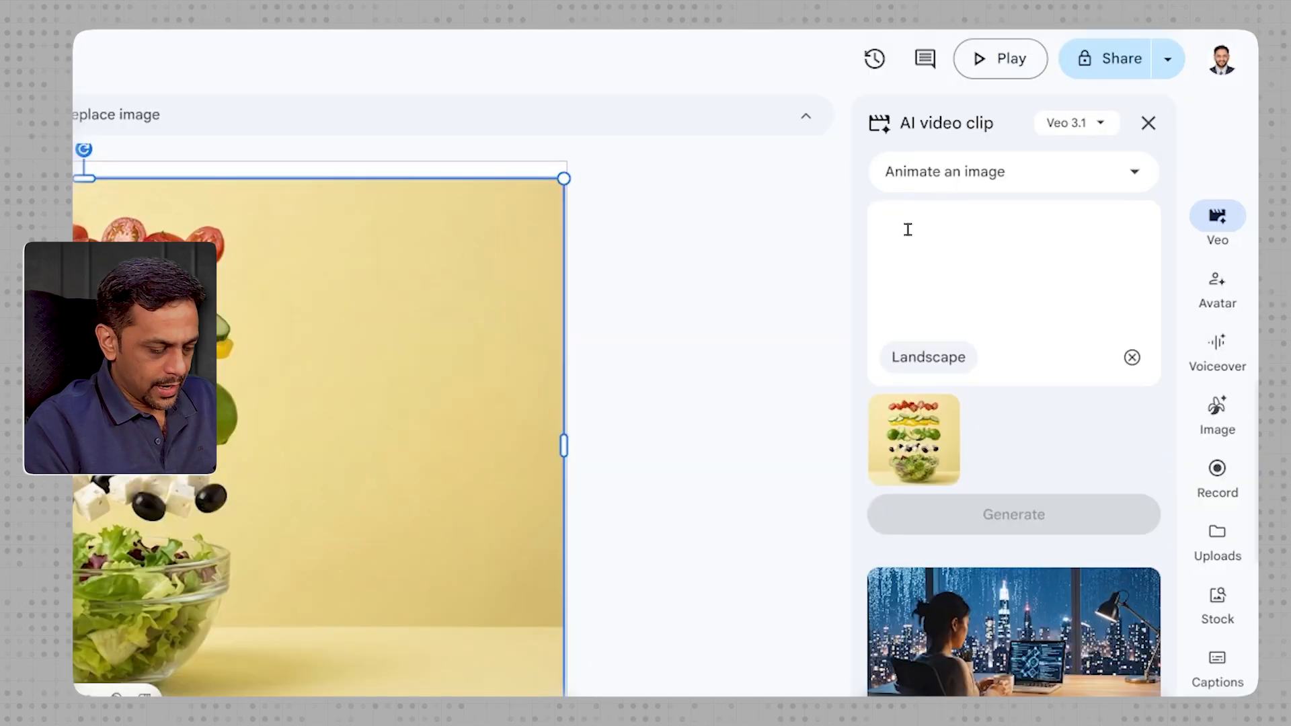
type("Showcase these ")
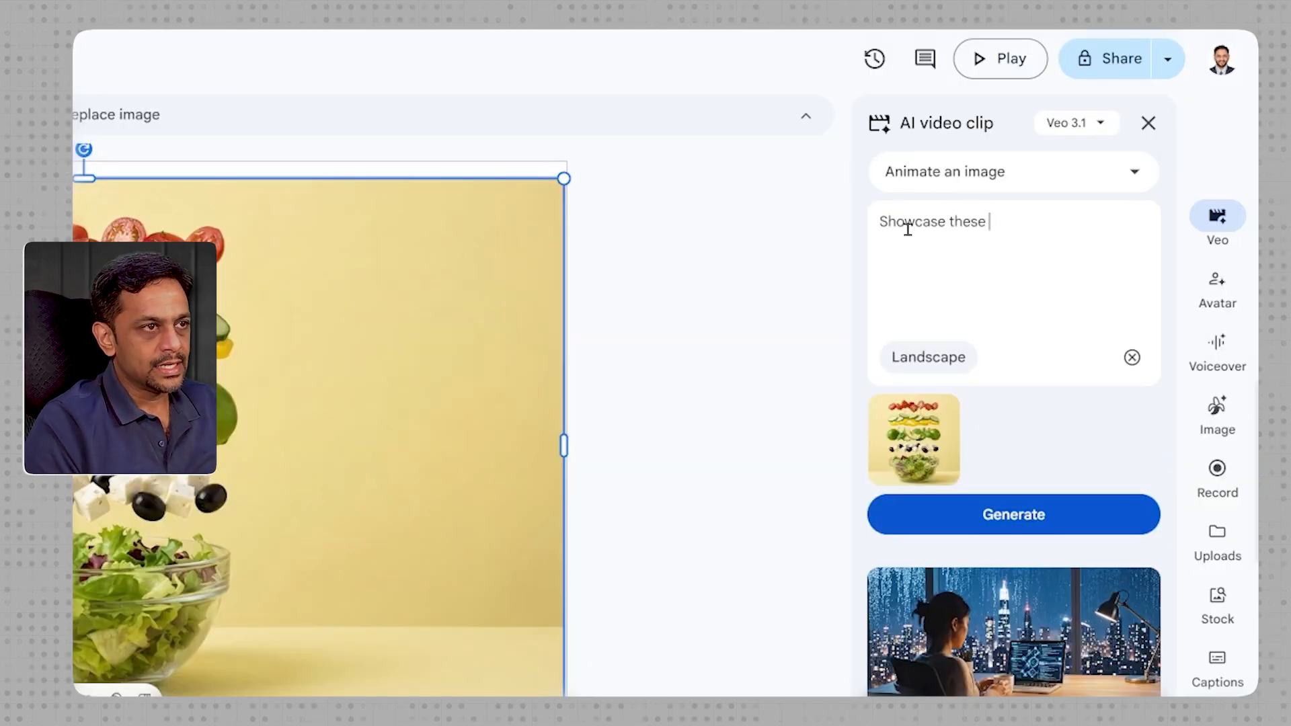
type("vegetables being ")
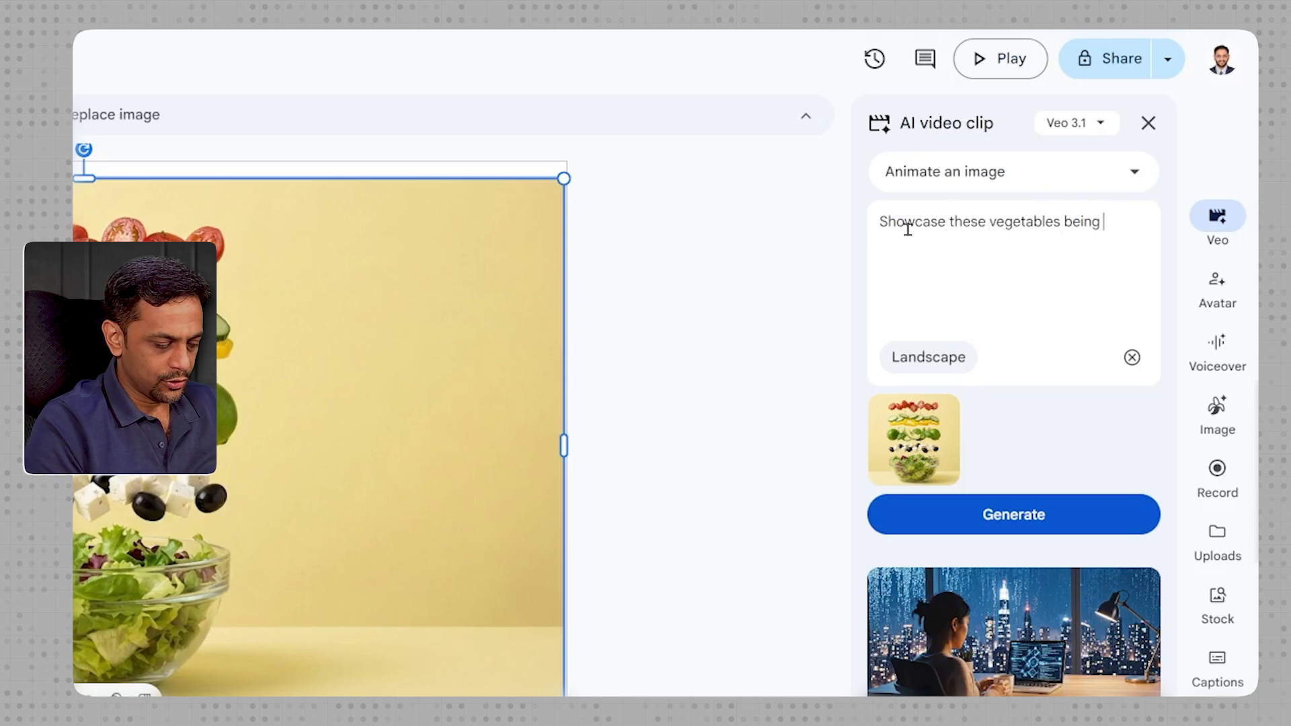
type("dropped in the bowl in an animated fashion")
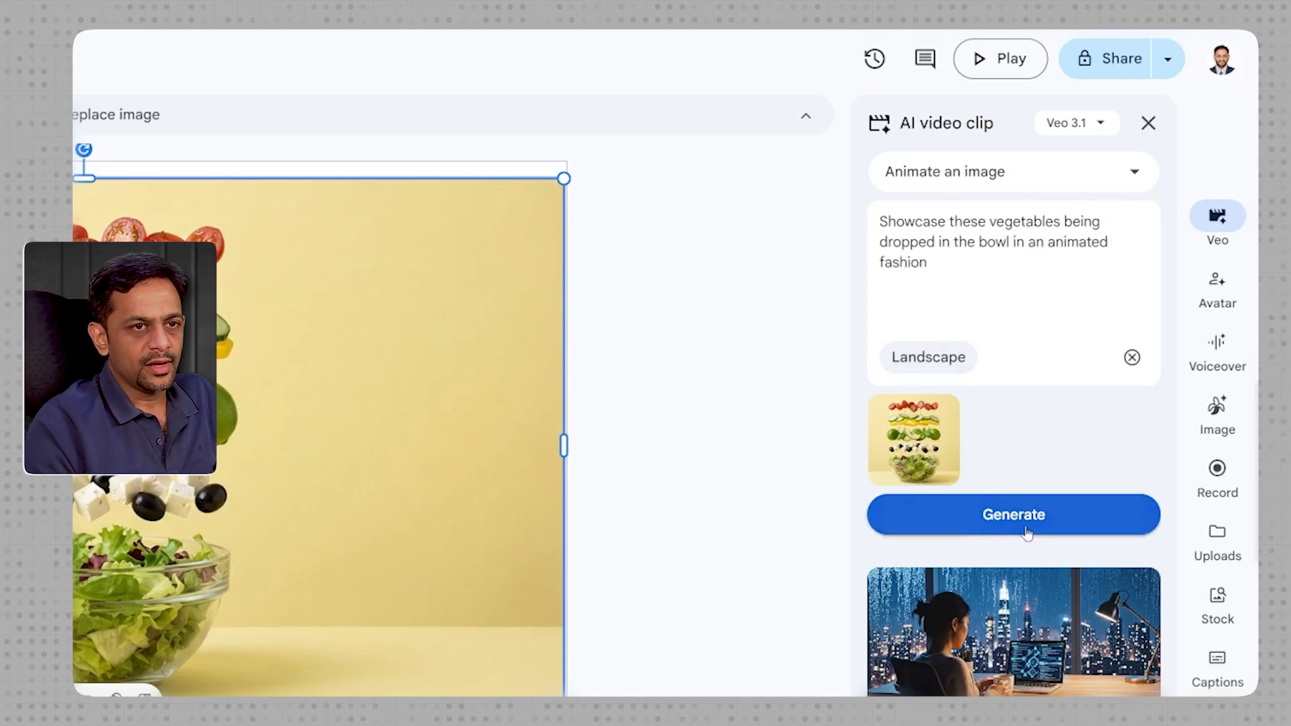
left_click(1014, 524)
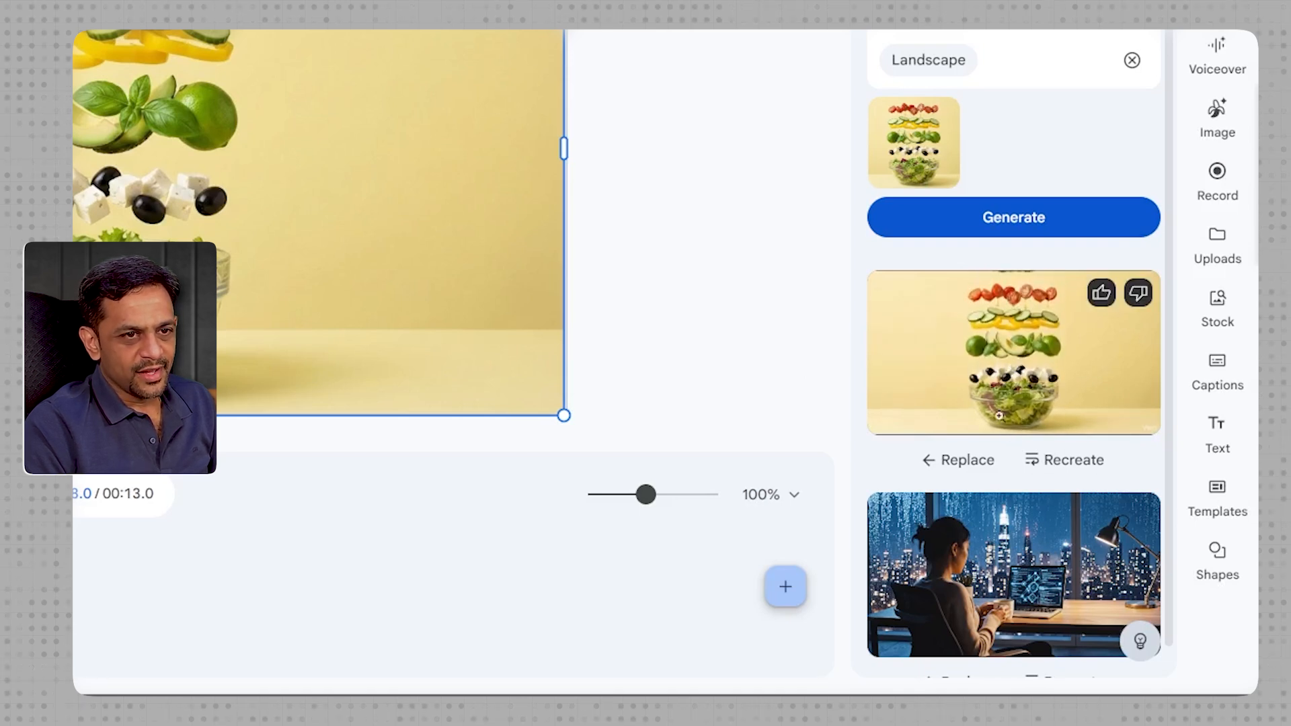
- Replace the salad image with its generated video clip and play the video from the start
left_click(947, 464)
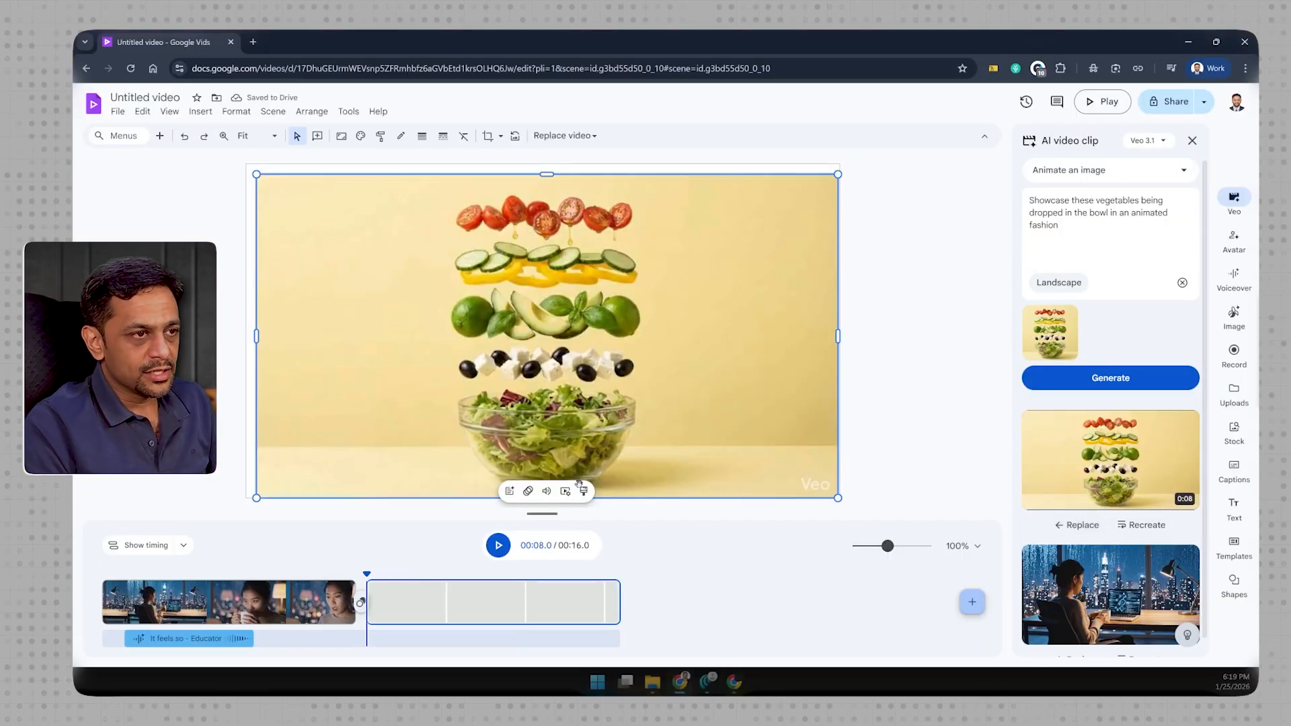
left_click_drag(367, 575, 102, 573)
left_click(491, 551)
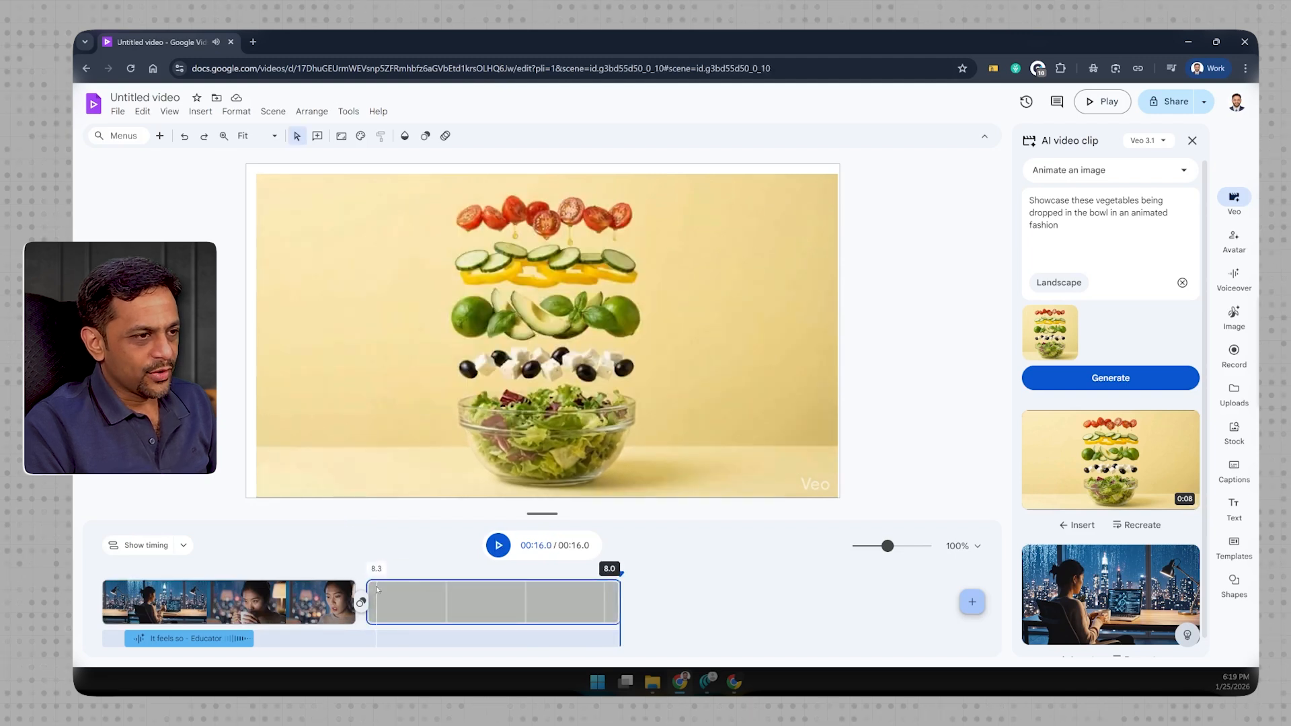
- Add a Slide transition between the first scene and the salad scene
left_click(362, 603)
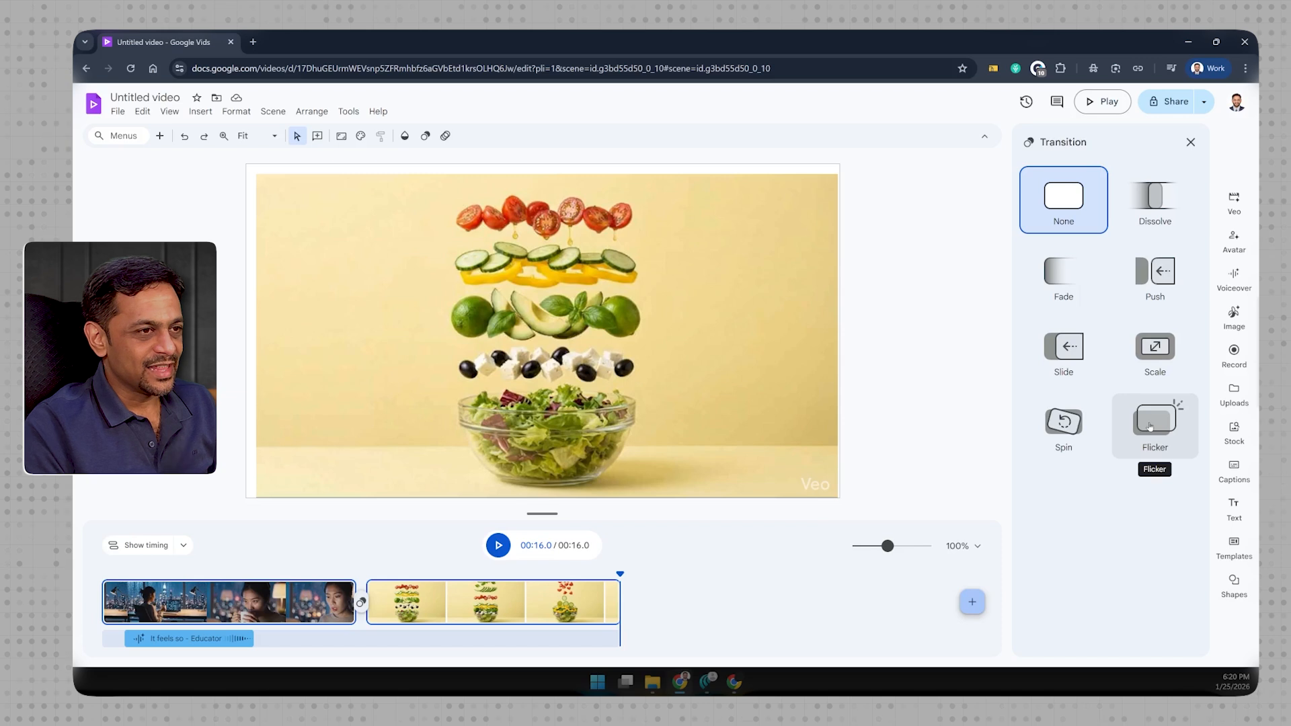
left_click(1061, 344)
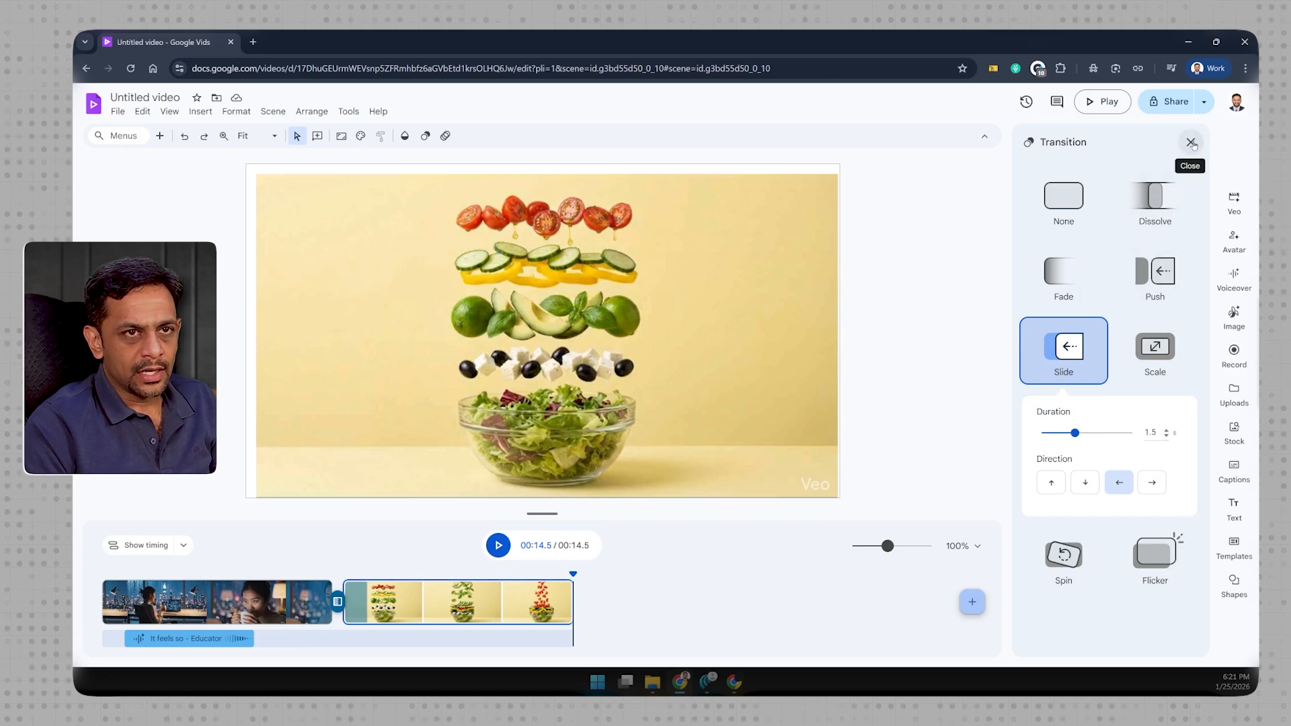
left_click(1191, 144)
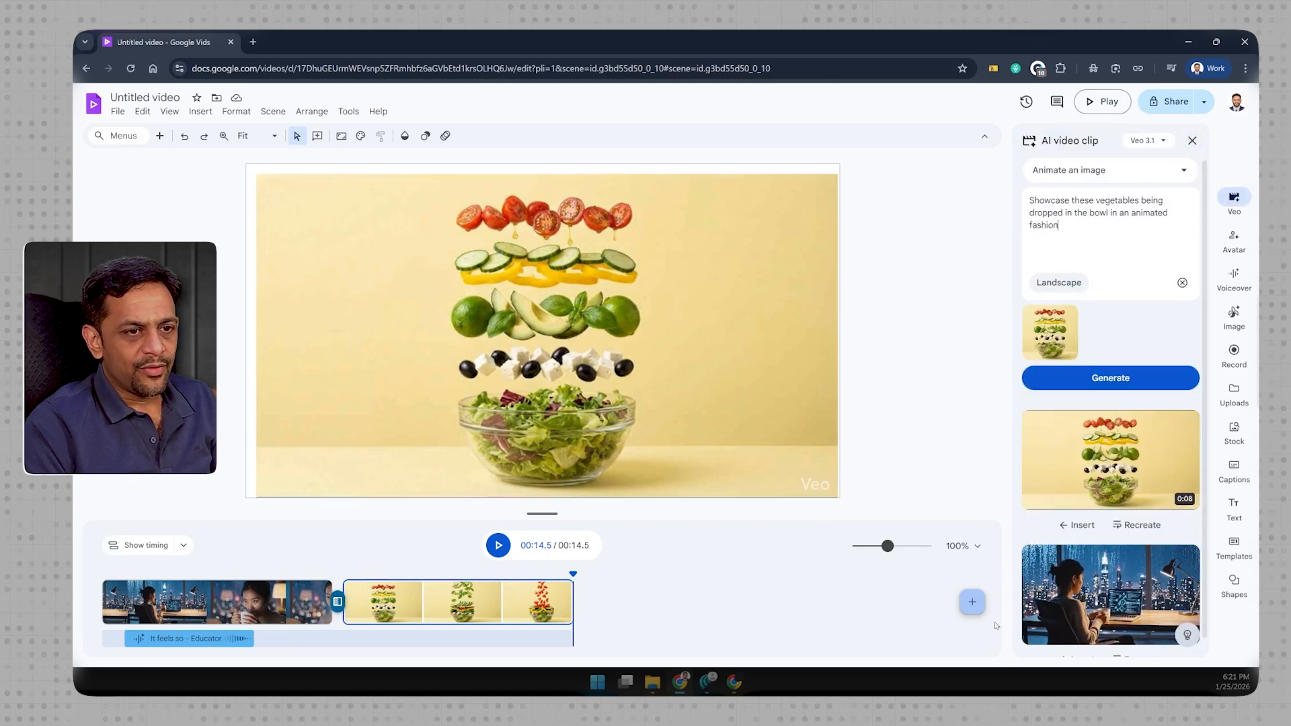
- Add a blank third scene and choose Aditi as its AI avatar after sampling Amal, Caleb, Emilia and James
left_click(971, 601)
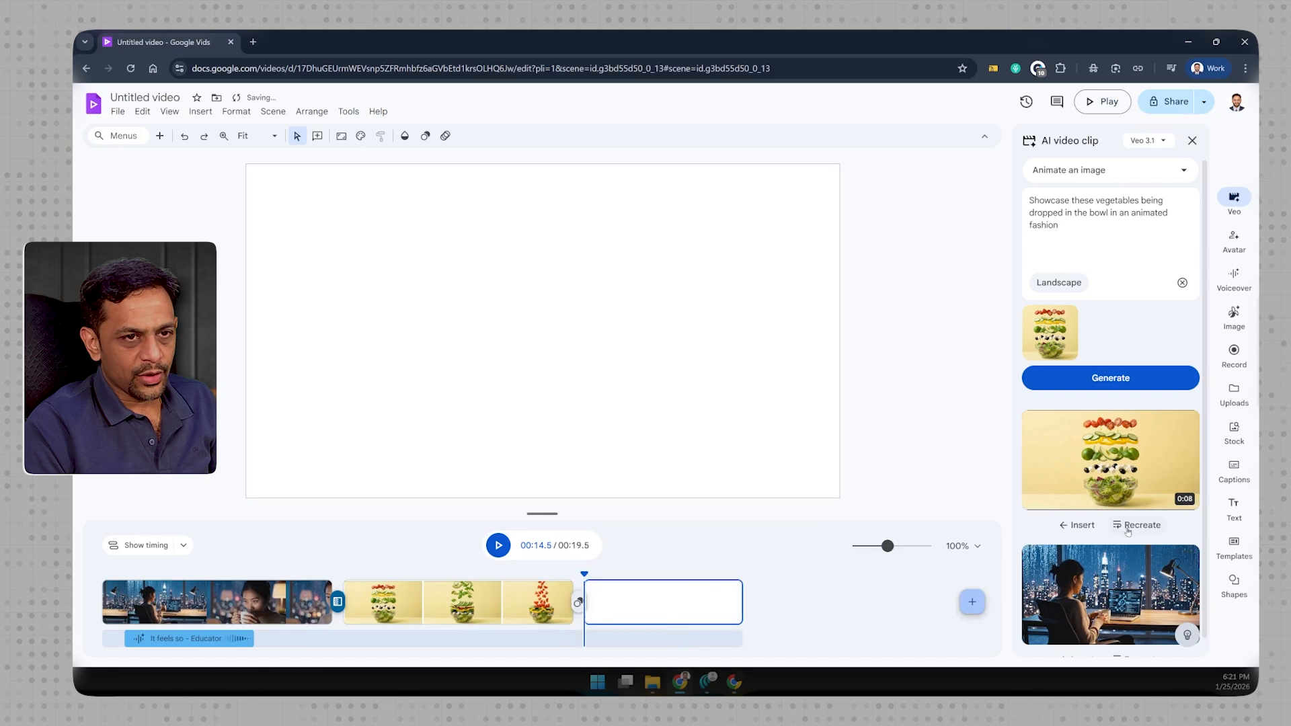
left_click(1224, 244)
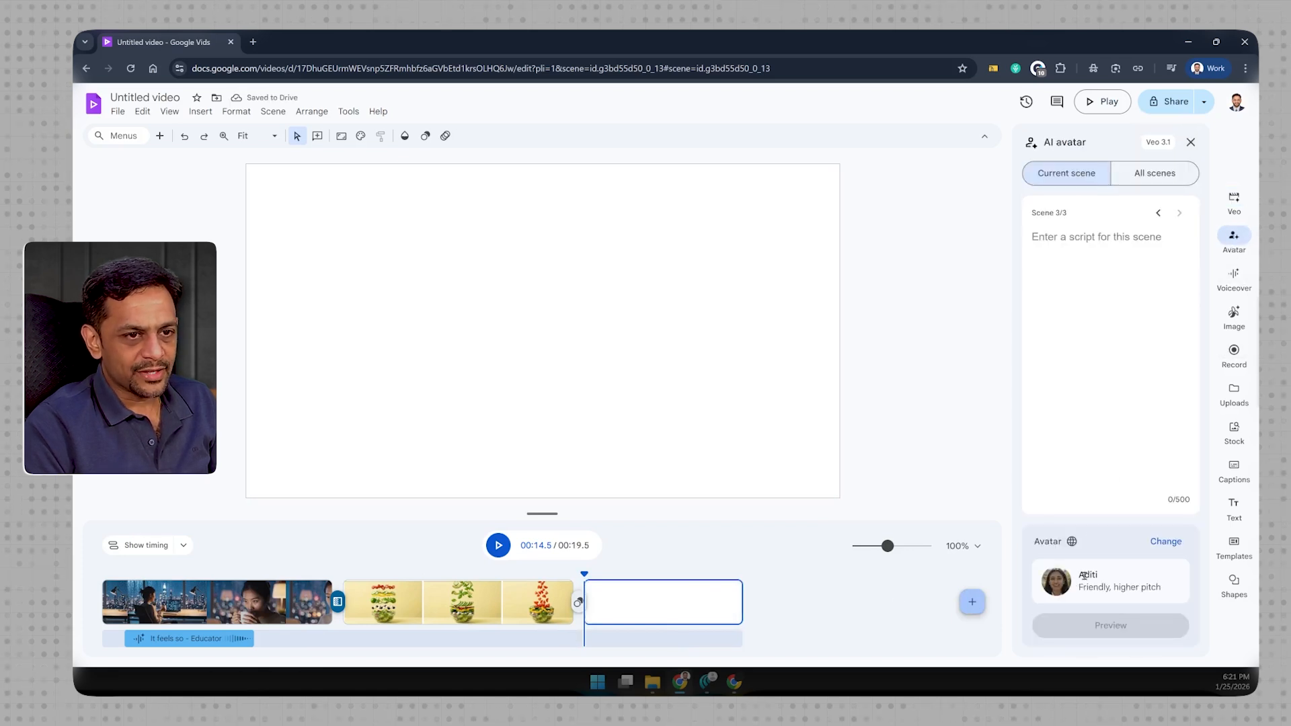
left_click(1165, 541)
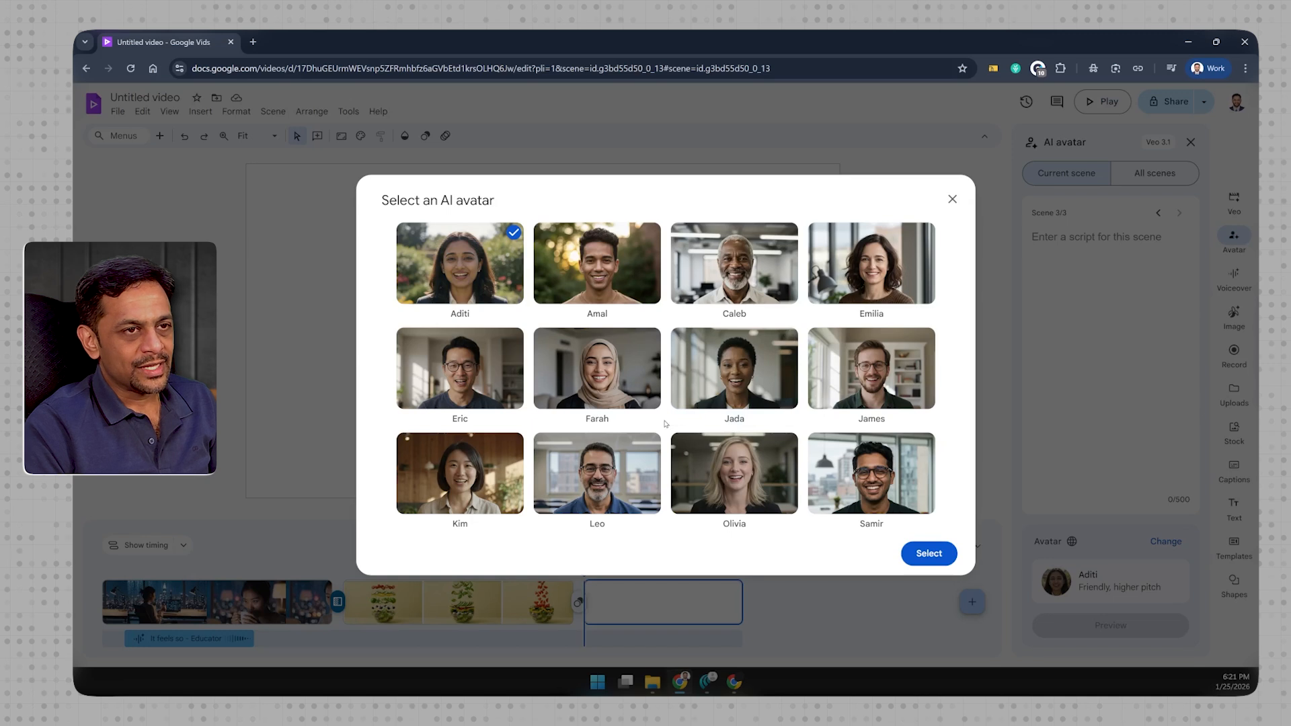
mouse_move(571, 304)
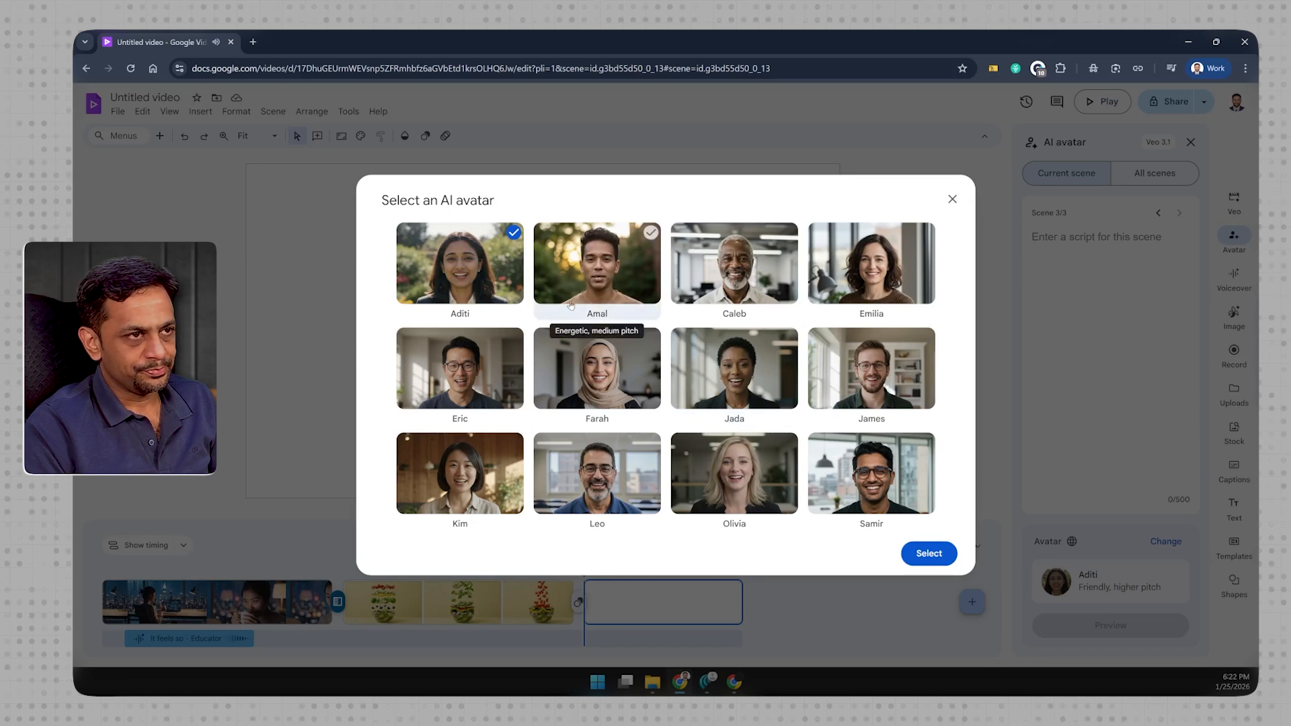
mouse_move(719, 296)
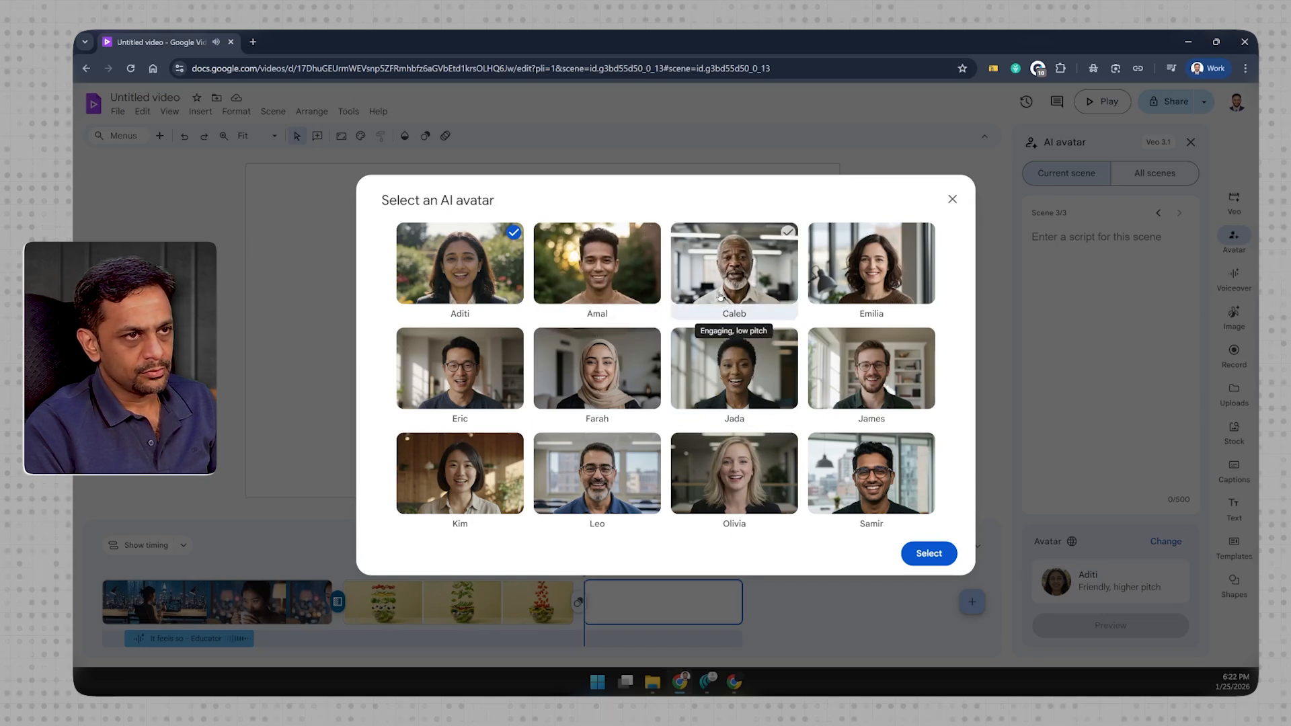
mouse_move(892, 285)
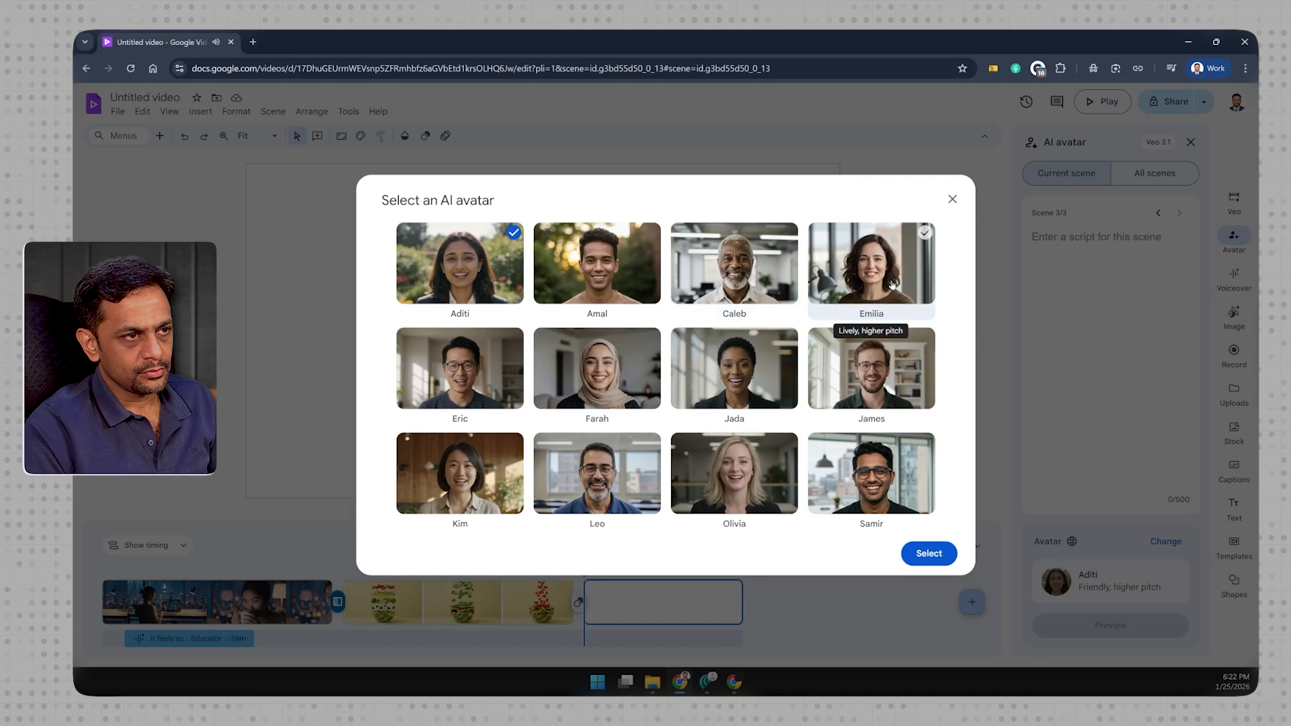
mouse_move(894, 378)
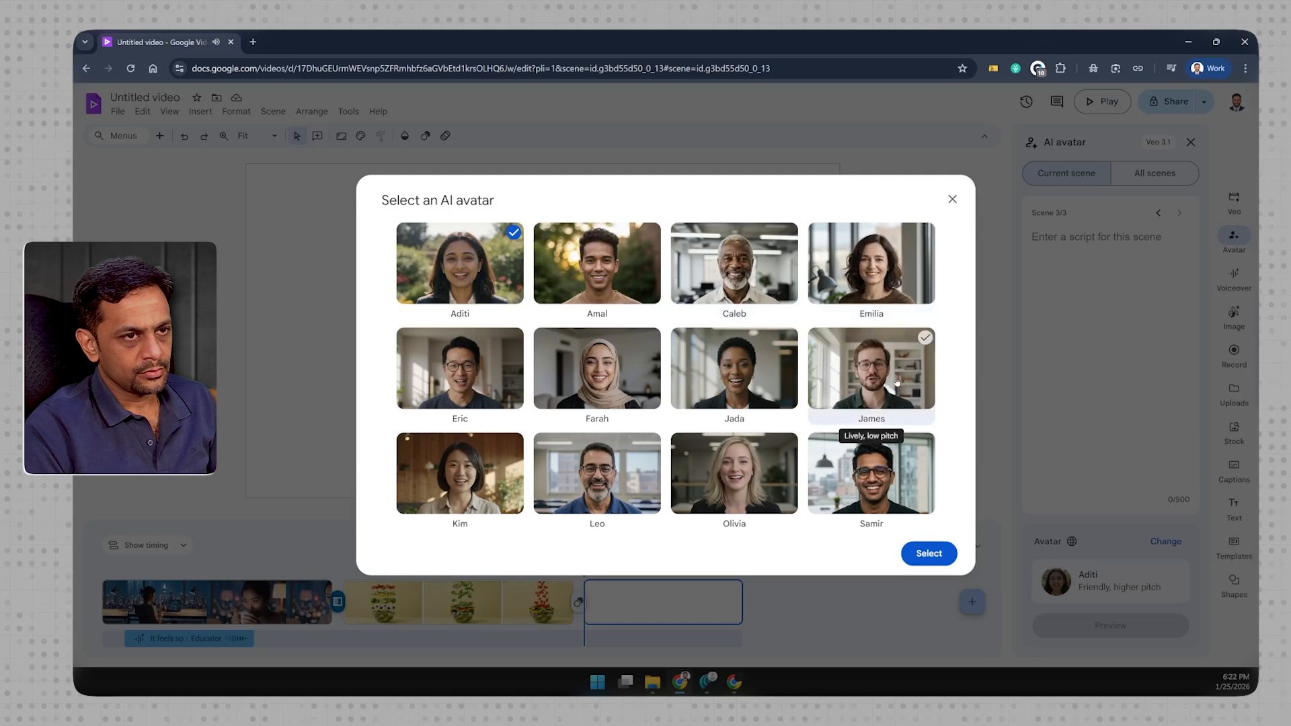
mouse_move(433, 267)
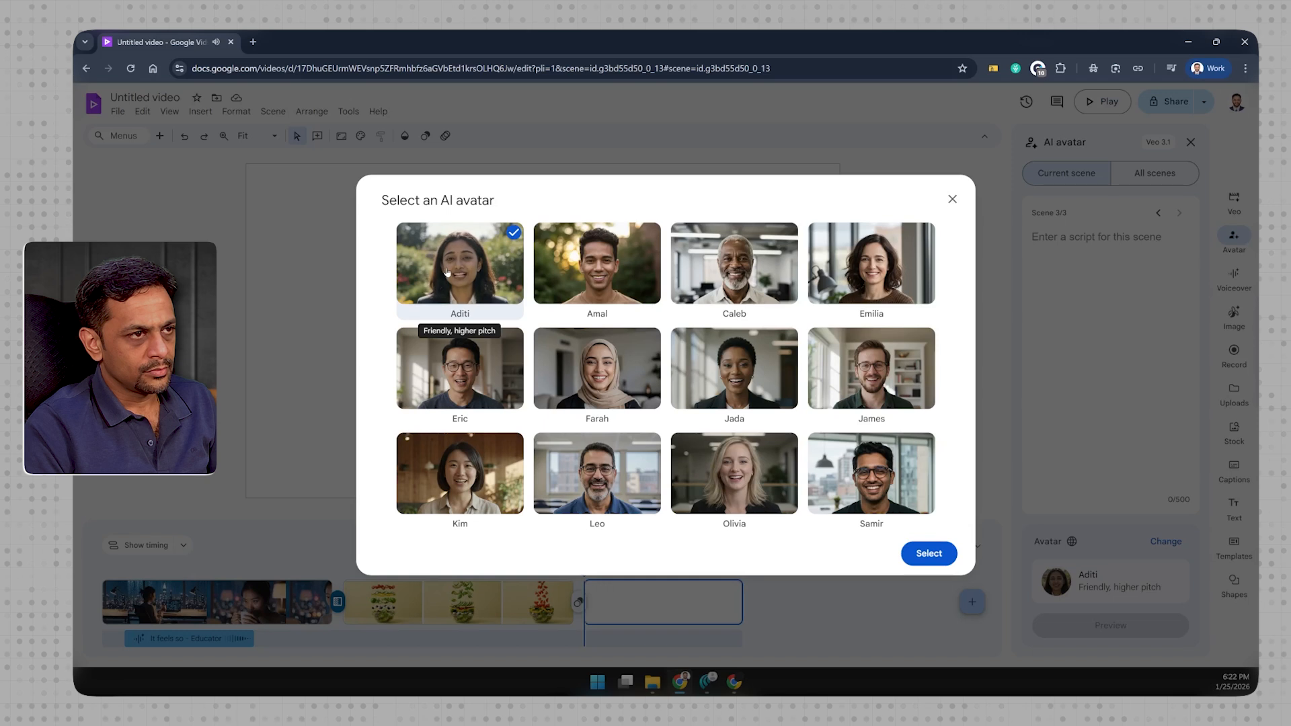
left_click(447, 272)
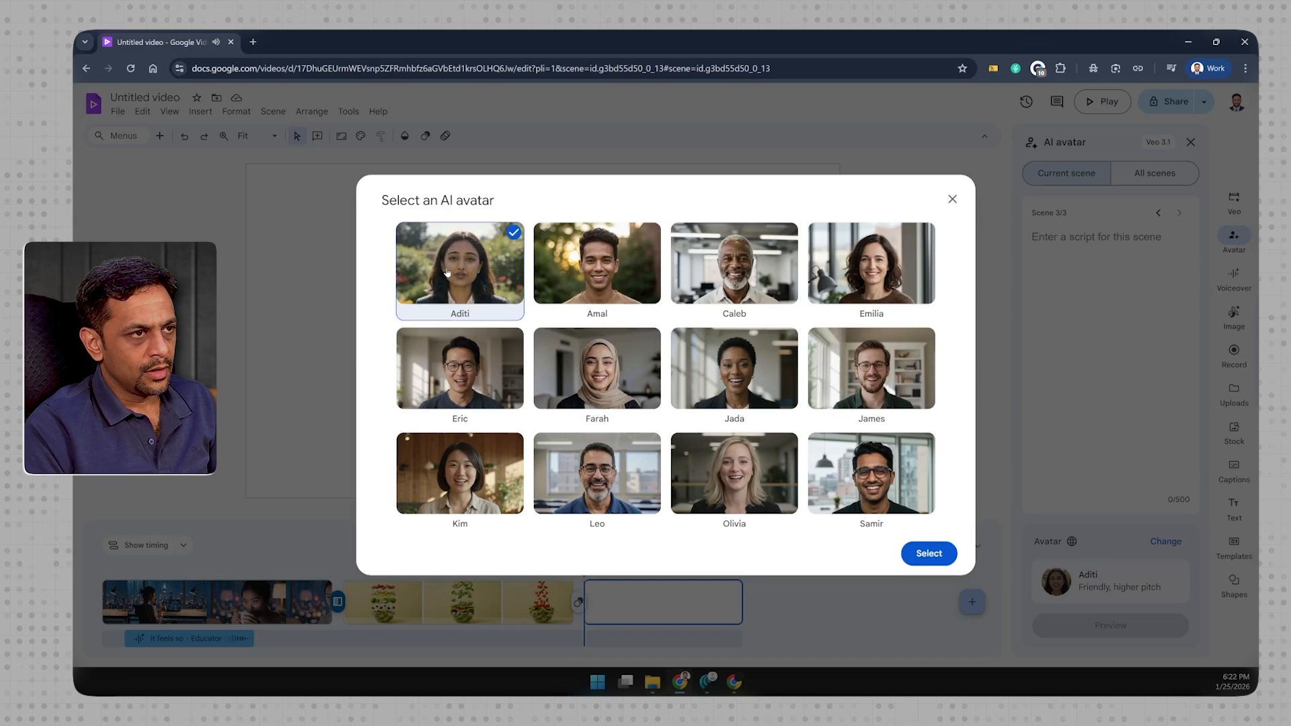
left_click(928, 554)
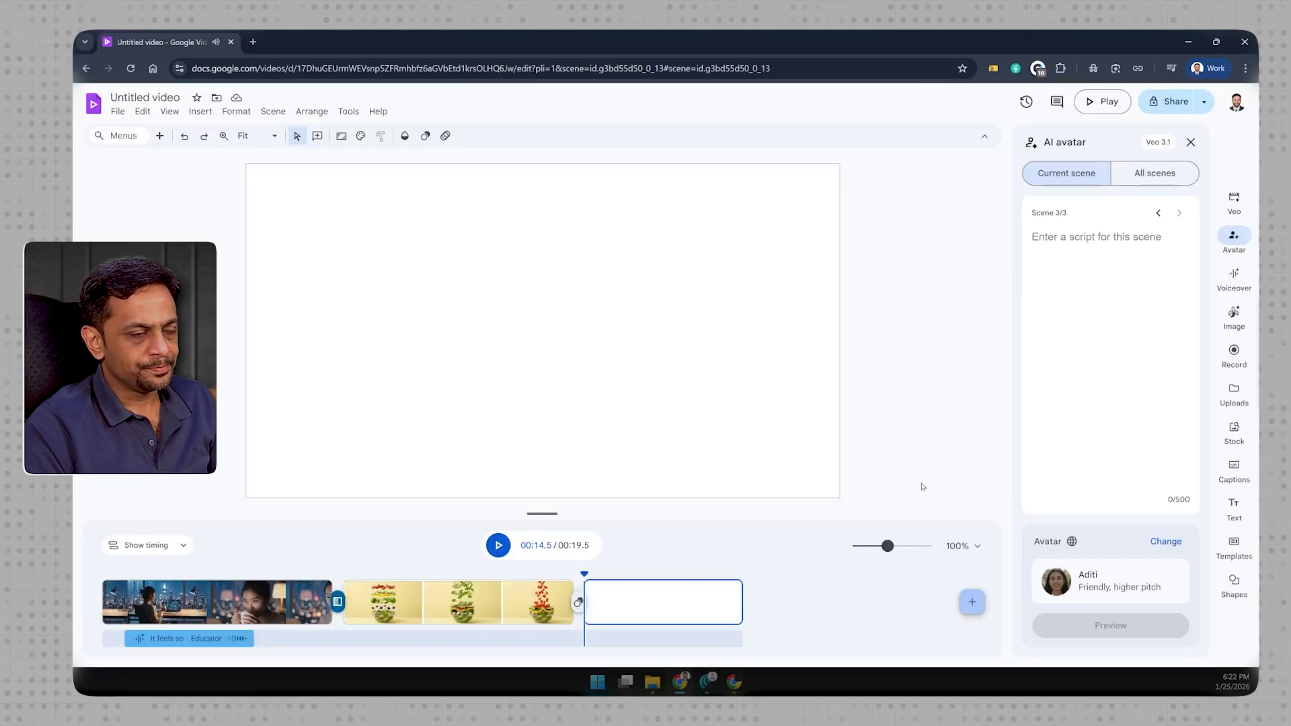
- Paste the avatar script for scene 3, running from "Hey there! I'm your new digital companion" to "whatever you throw my way.", without trailing blank lines
left_click(1052, 247)
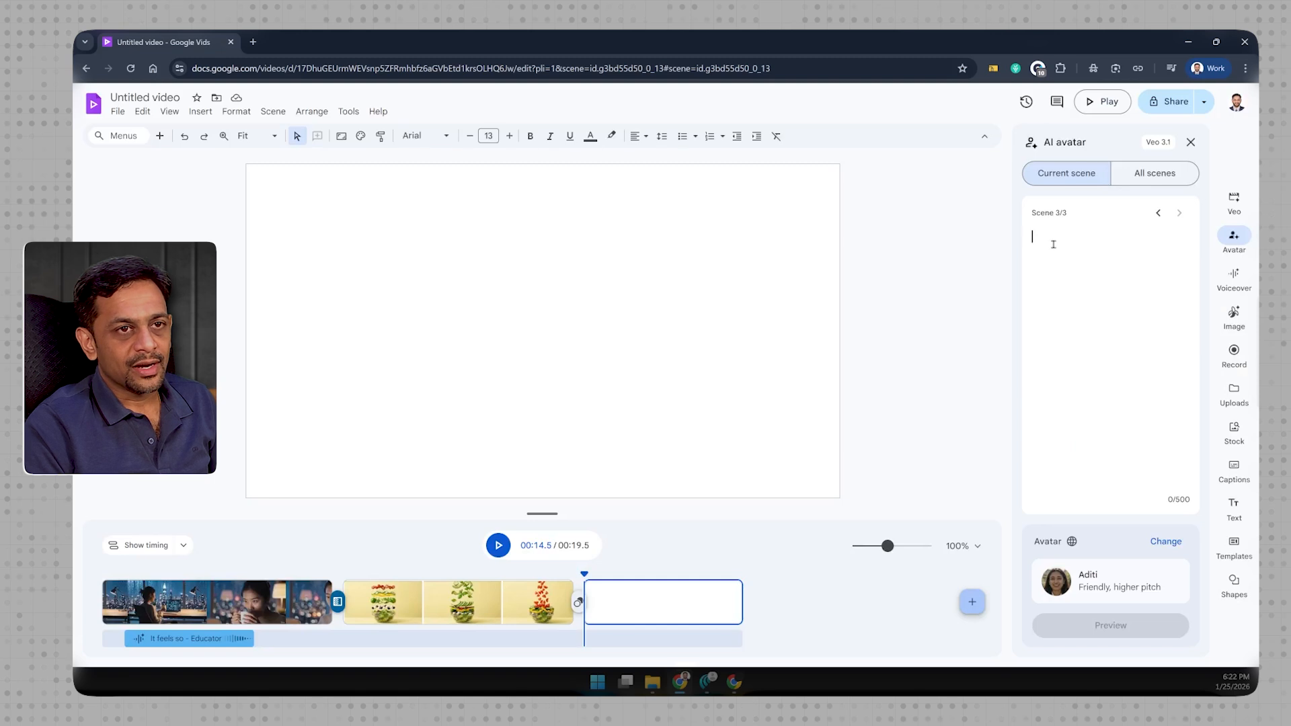
type("Hey there! I'm your new digital companion, and I'm here to make your day a little easier and a lot more interesting.  Think of me as that friend who's always ready to help—whether you need quick answers, creative ideas, or just someone to bounce thoughts off of. I'm powered by curiosity and designed to adapt to whatever you throw my way.")
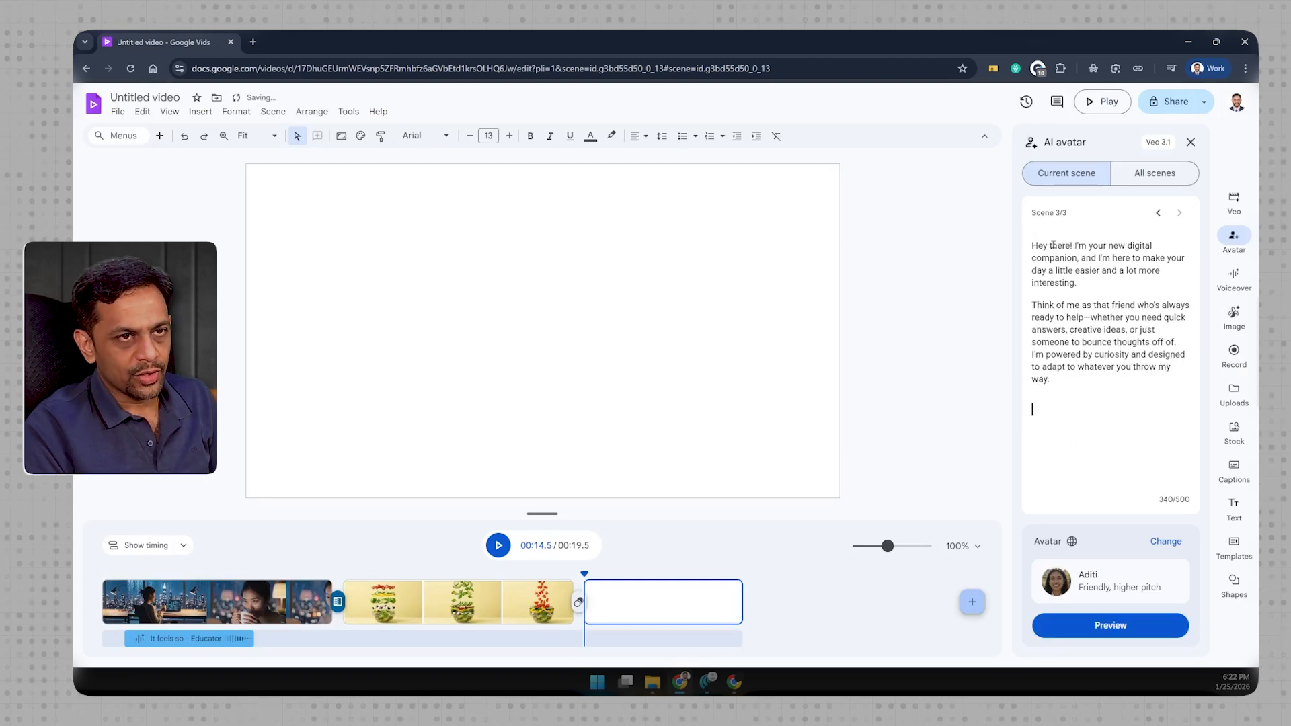
key("BackSpace")
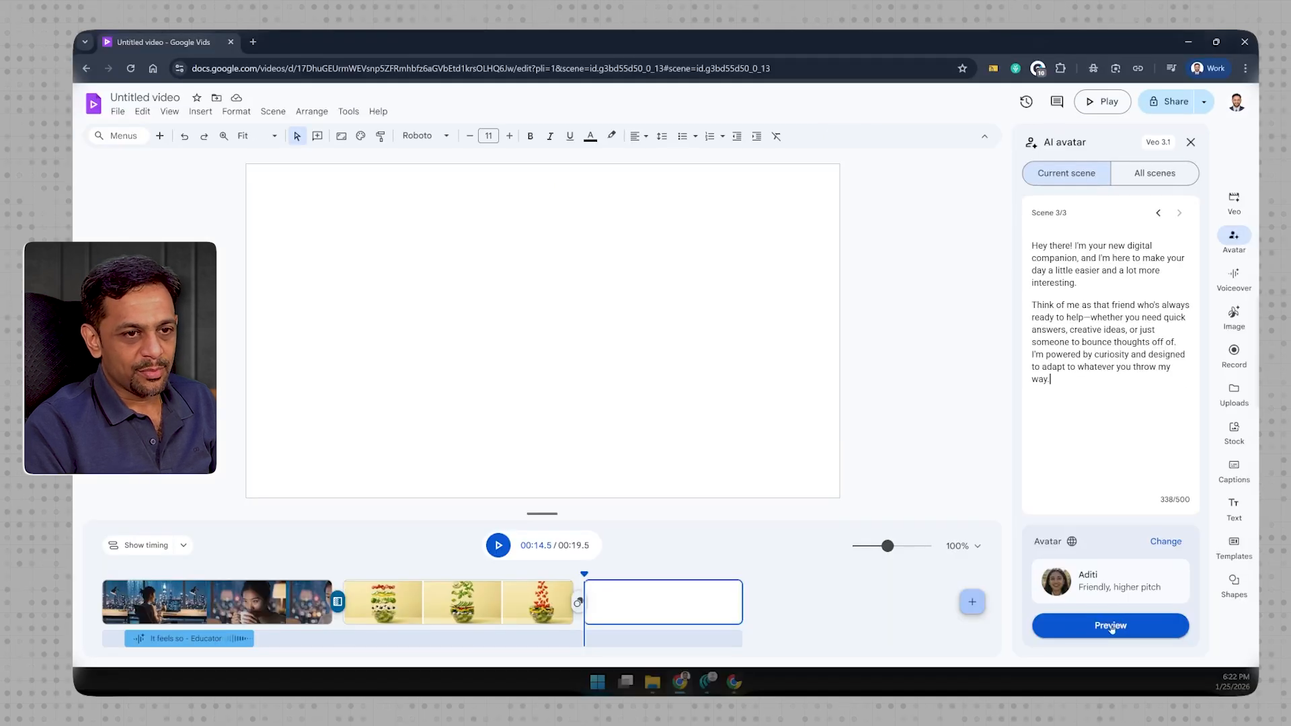
- Preview the Aditi avatar with the script, generate its clip for scene 3 and play the result
left_click(1111, 625)
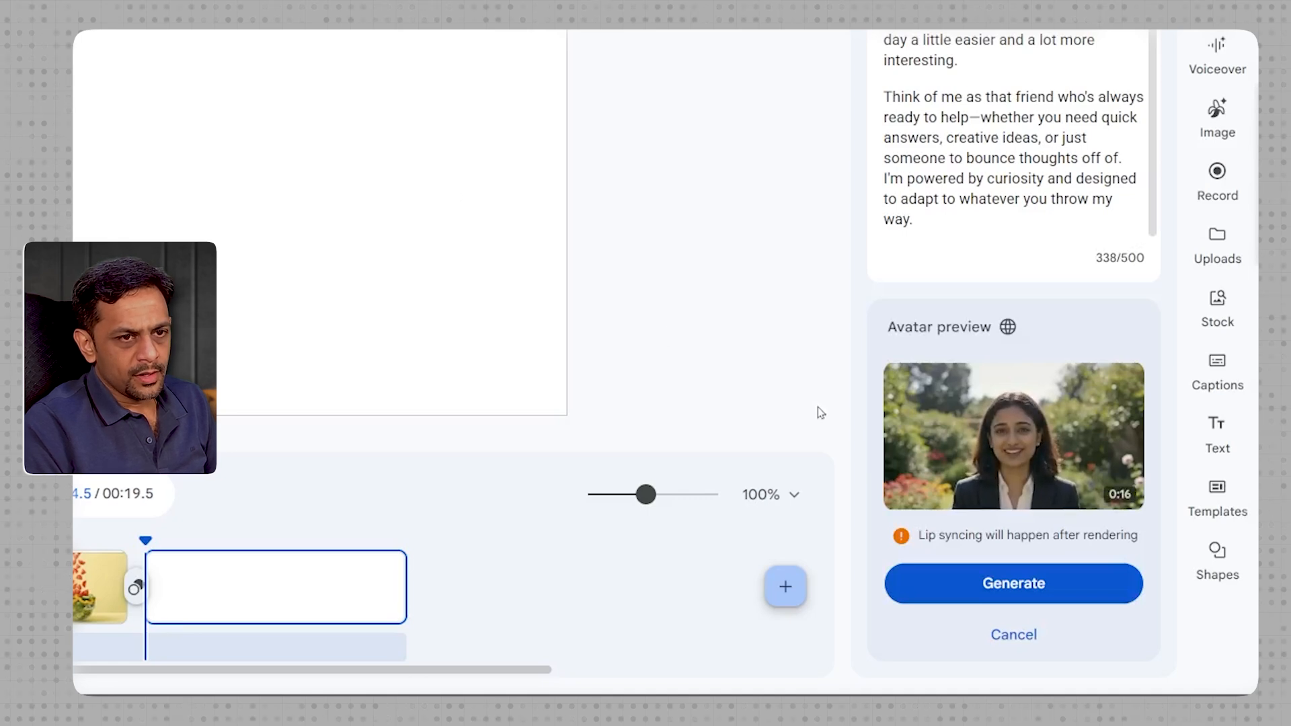
left_click(1013, 436)
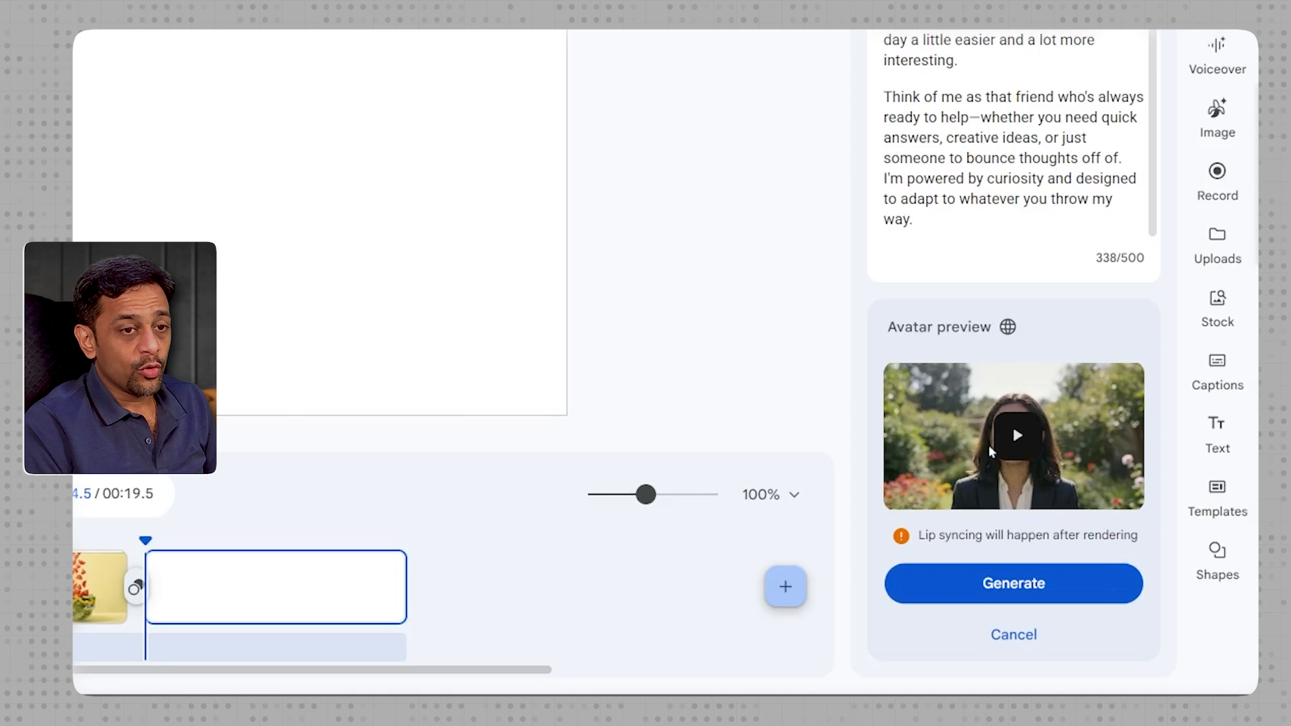
left_click(1004, 585)
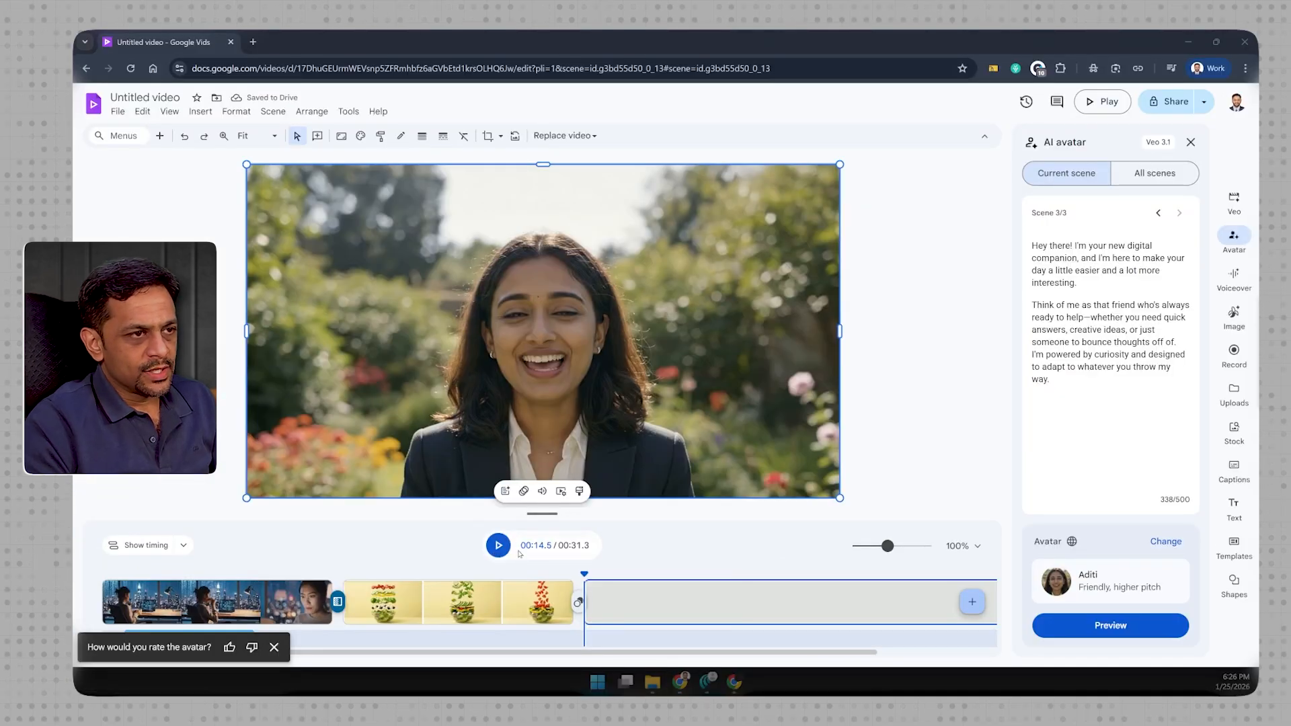
left_click(499, 545)
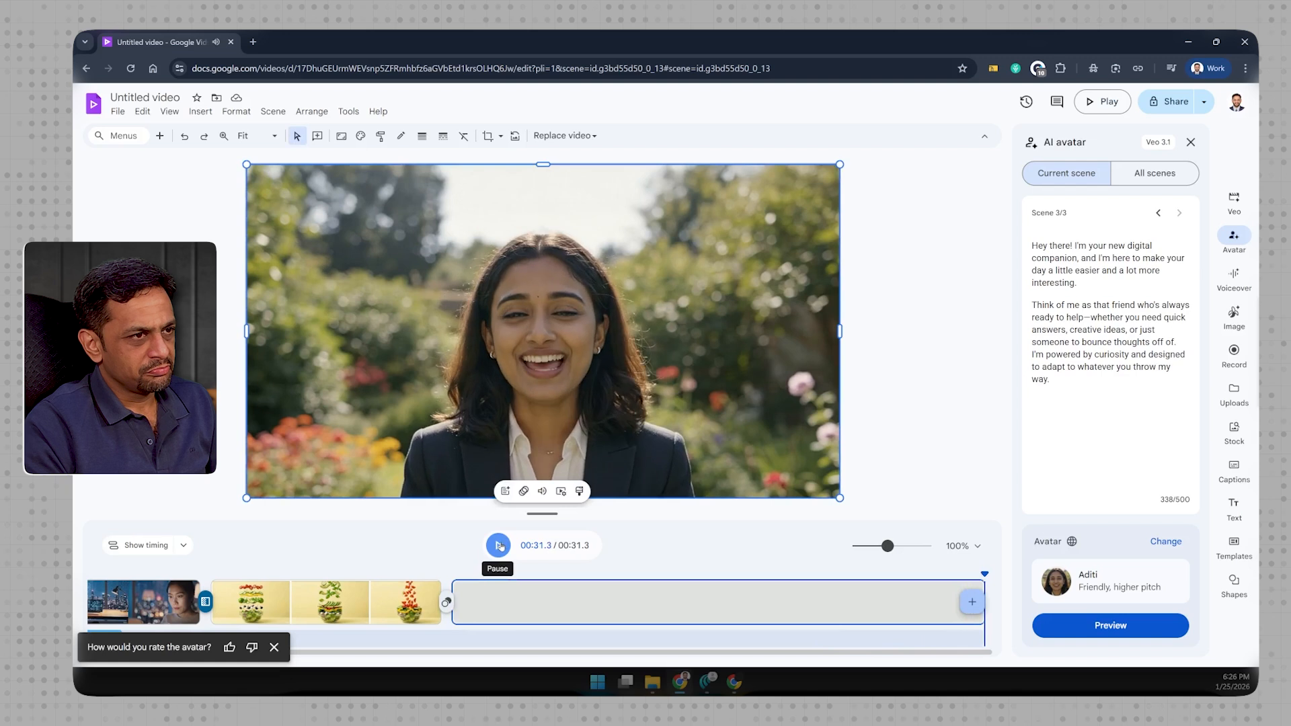
- Add a Push transition between the salad scene and the avatar scene
left_click(446, 603)
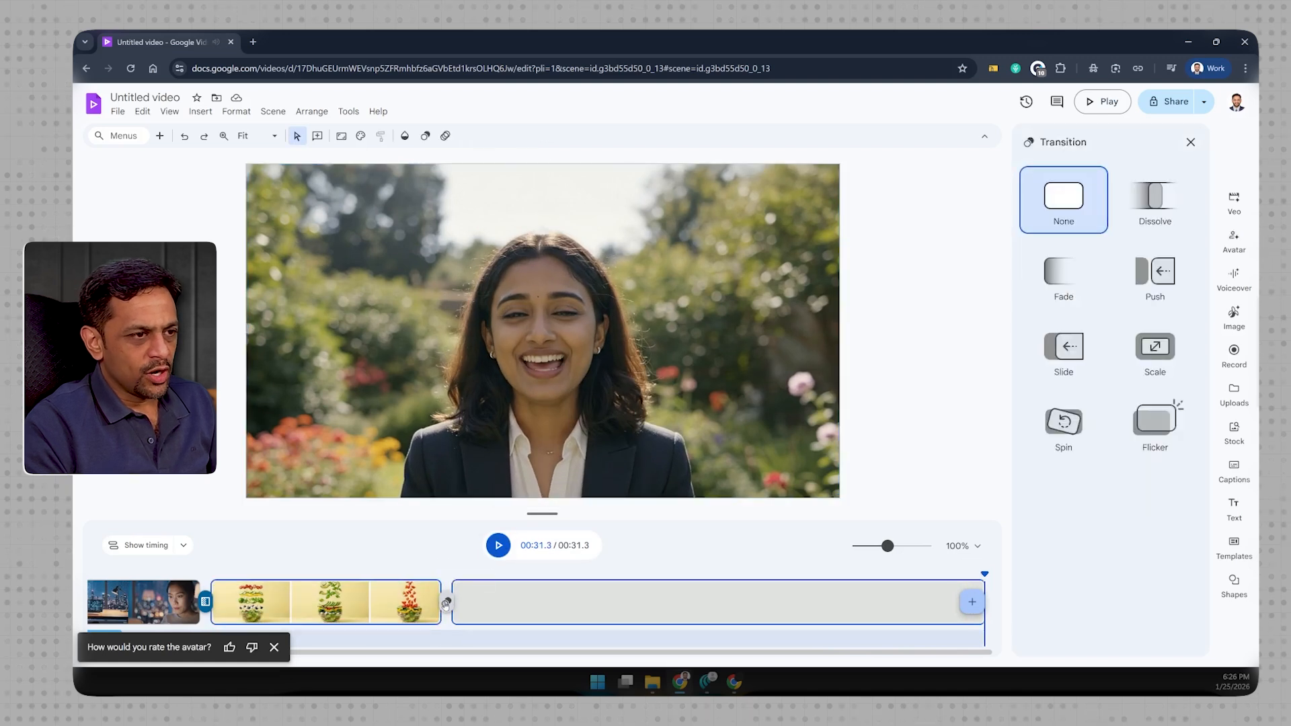
left_click(1151, 278)
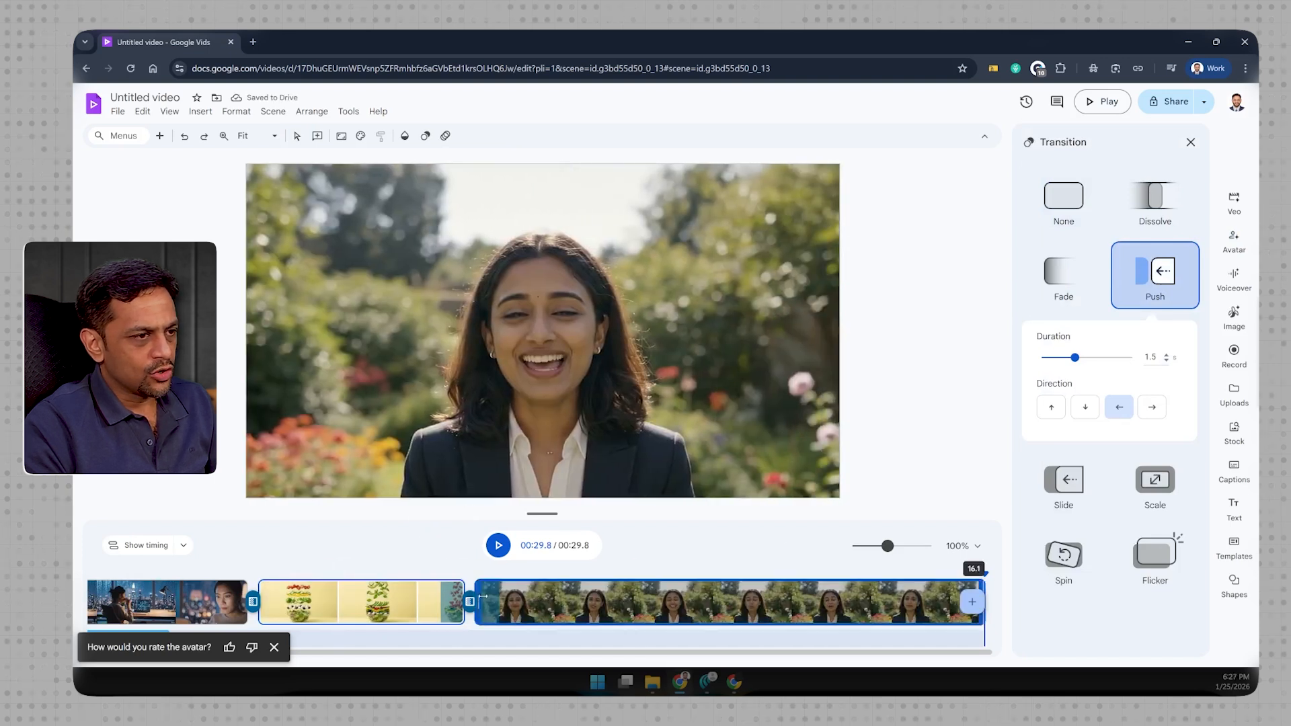
left_click(703, 592)
- Add a blank fourth scene and open a camera recording for it, allowing microphone and camera access
left_click(1171, 602)
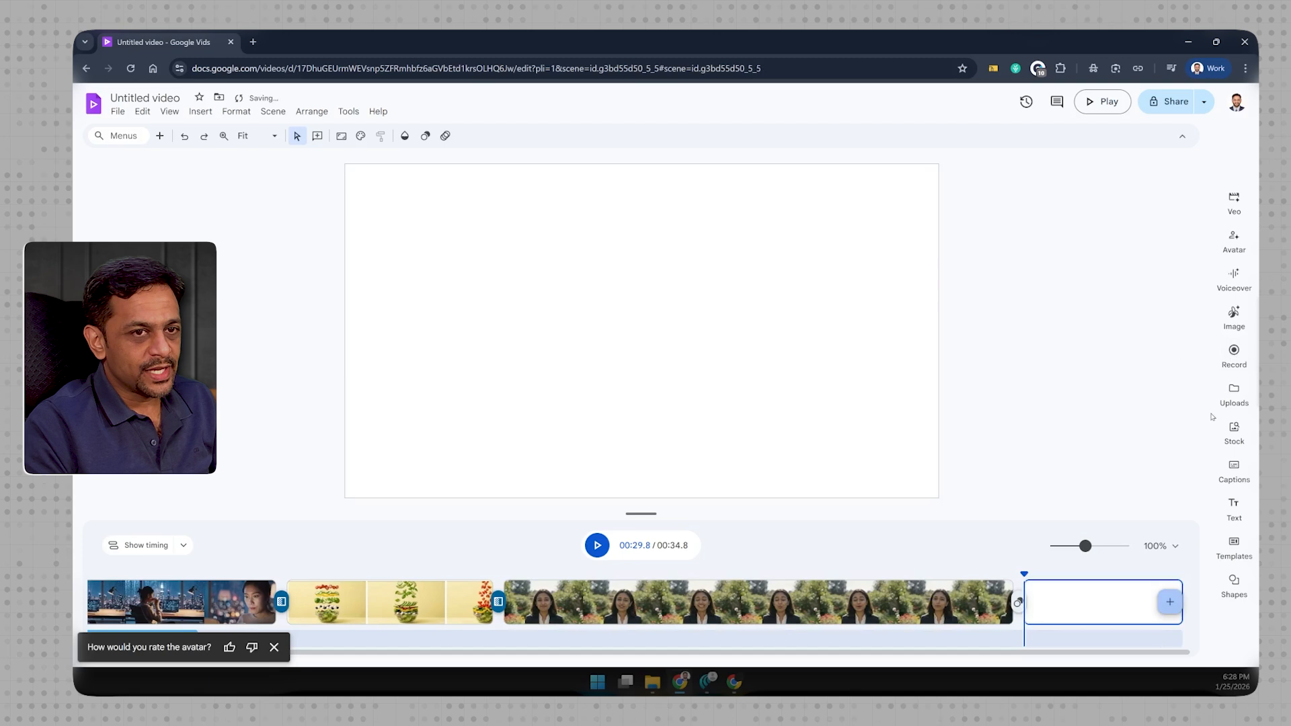
left_click(1234, 352)
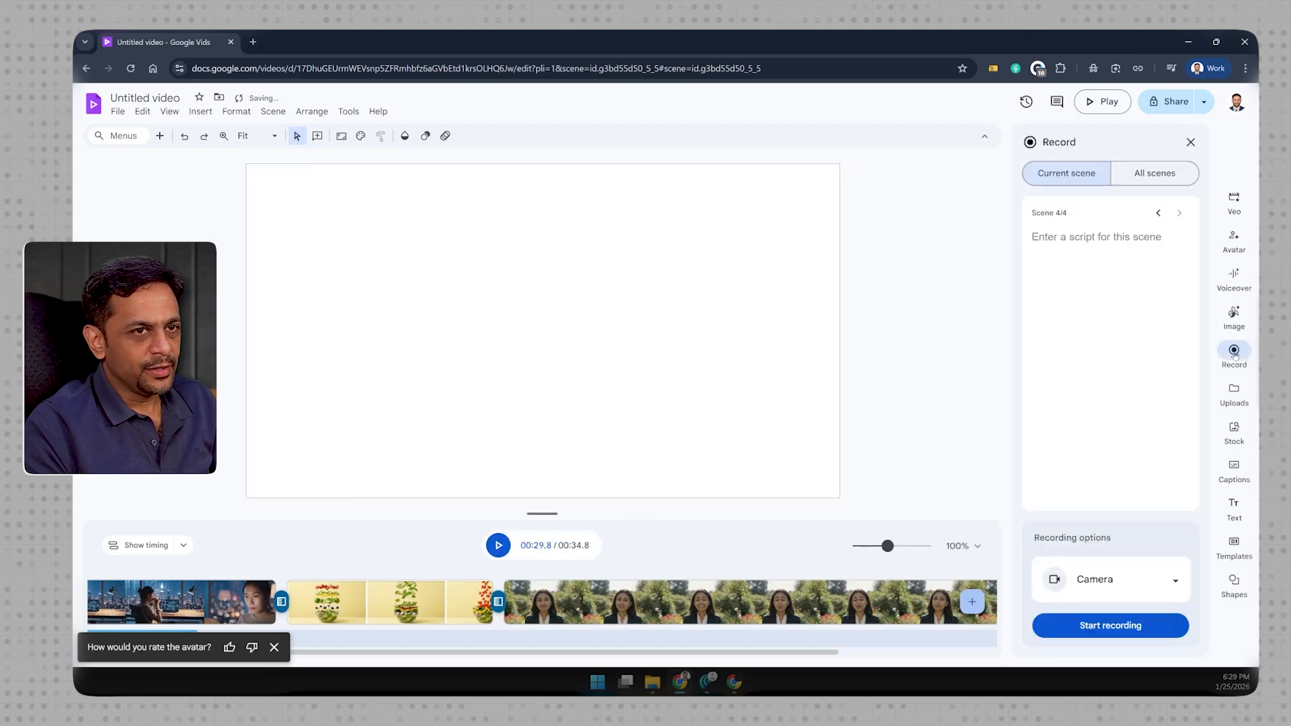
left_click(1114, 626)
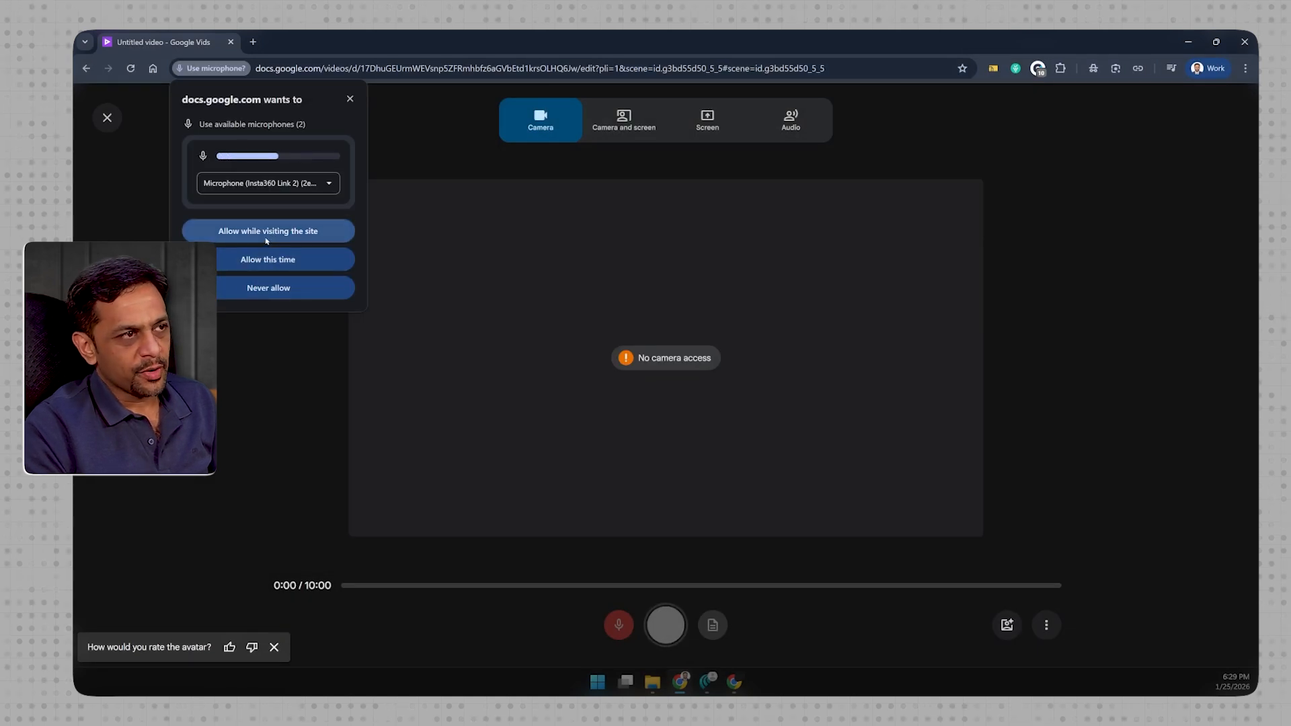
left_click(269, 262)
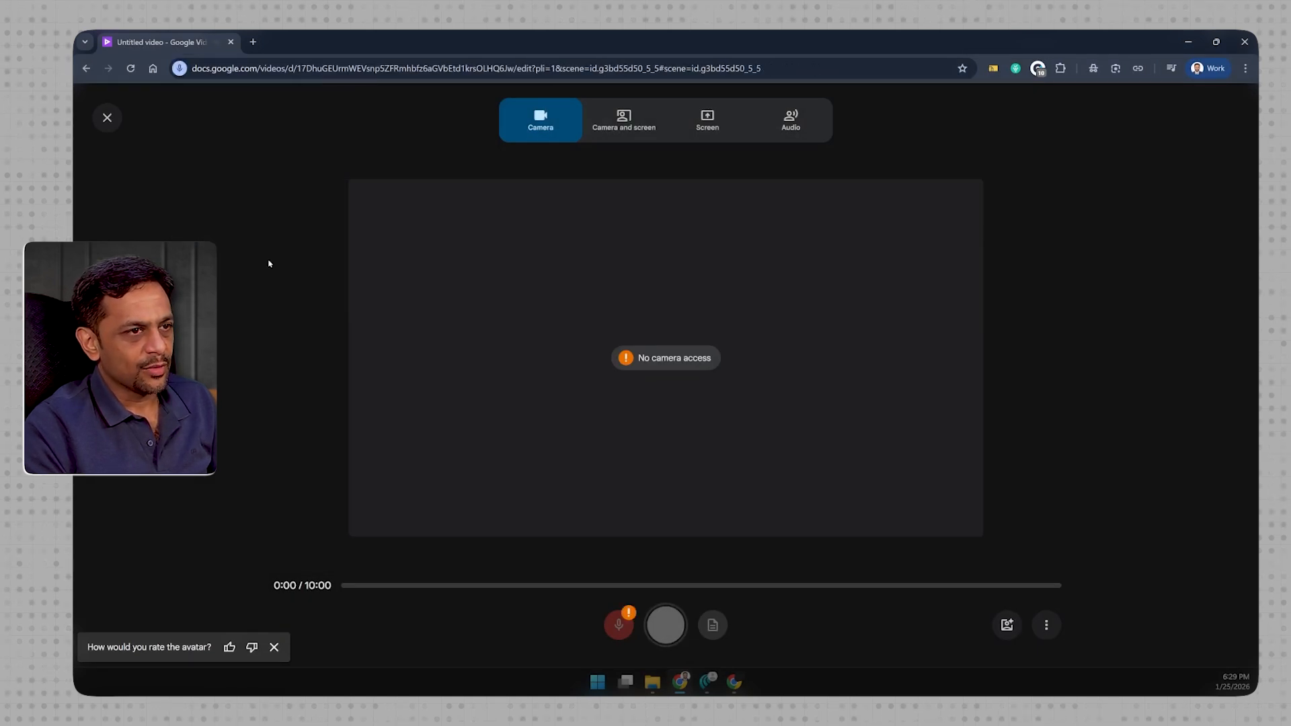
left_click(268, 254)
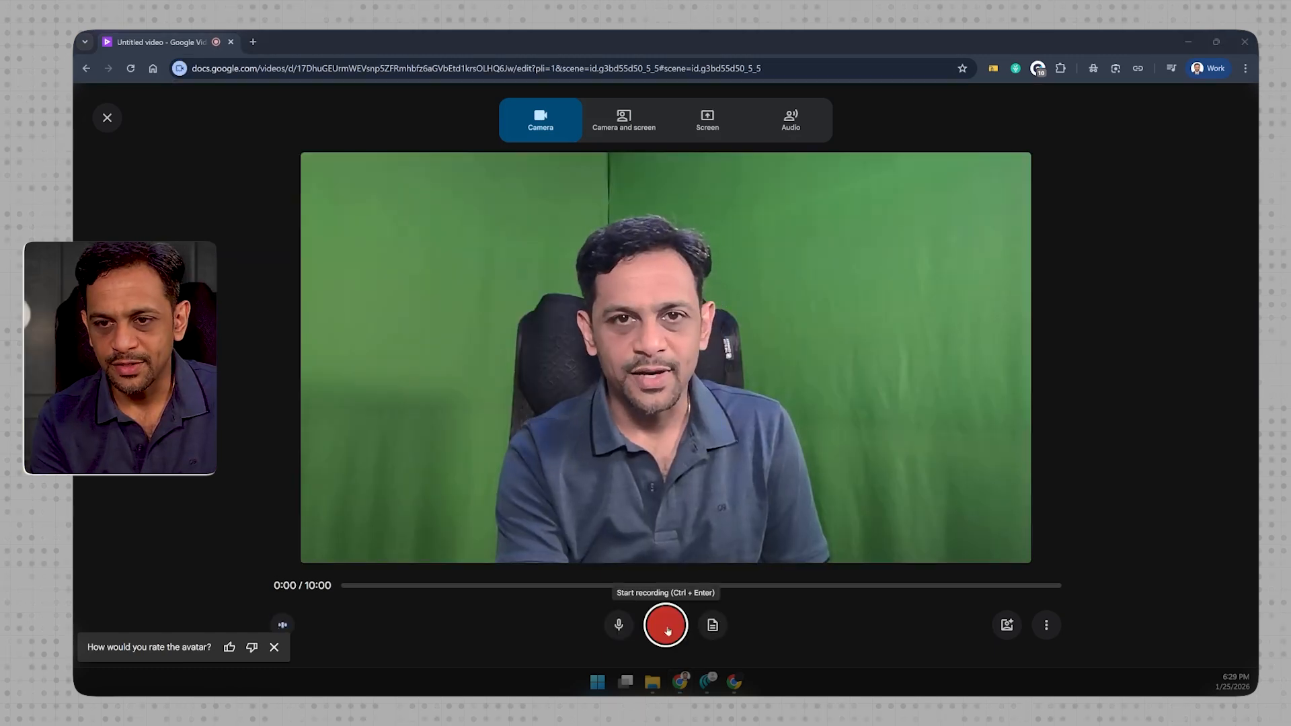
- Record a camera clip about 10 seconds long and insert it into the fourth scene
left_click(665, 626)
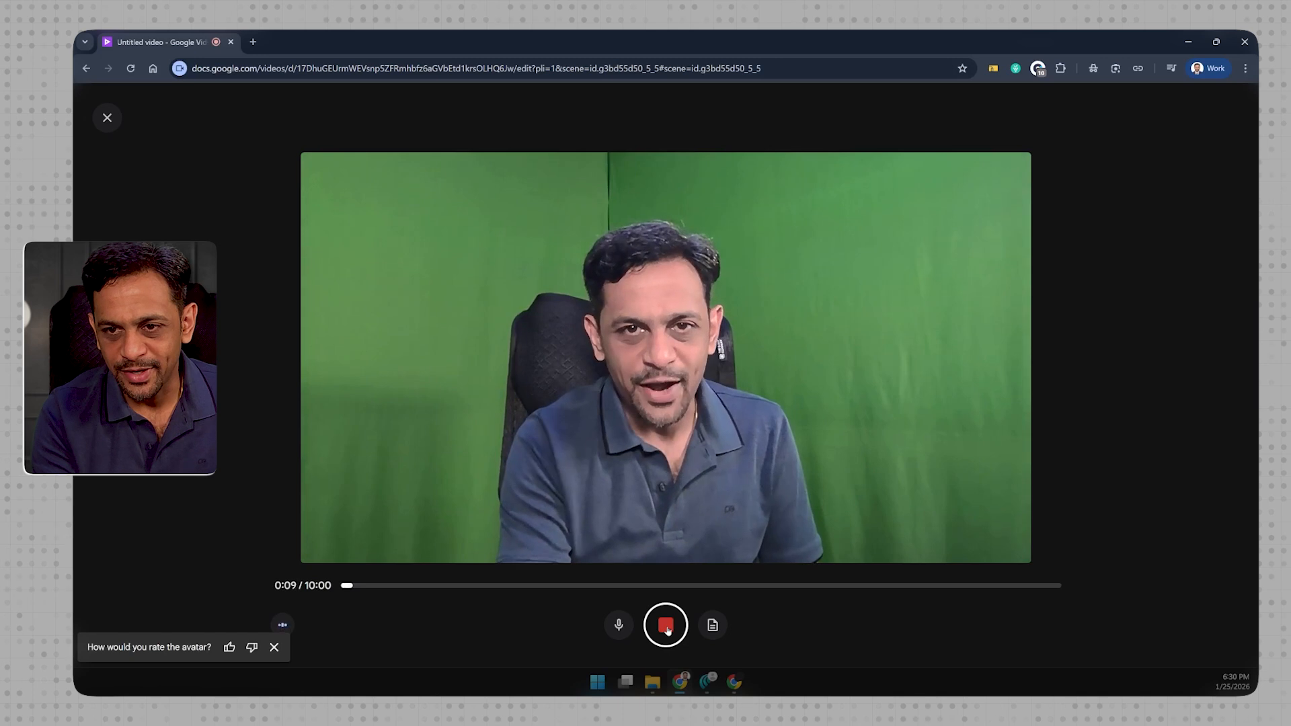
left_click(665, 626)
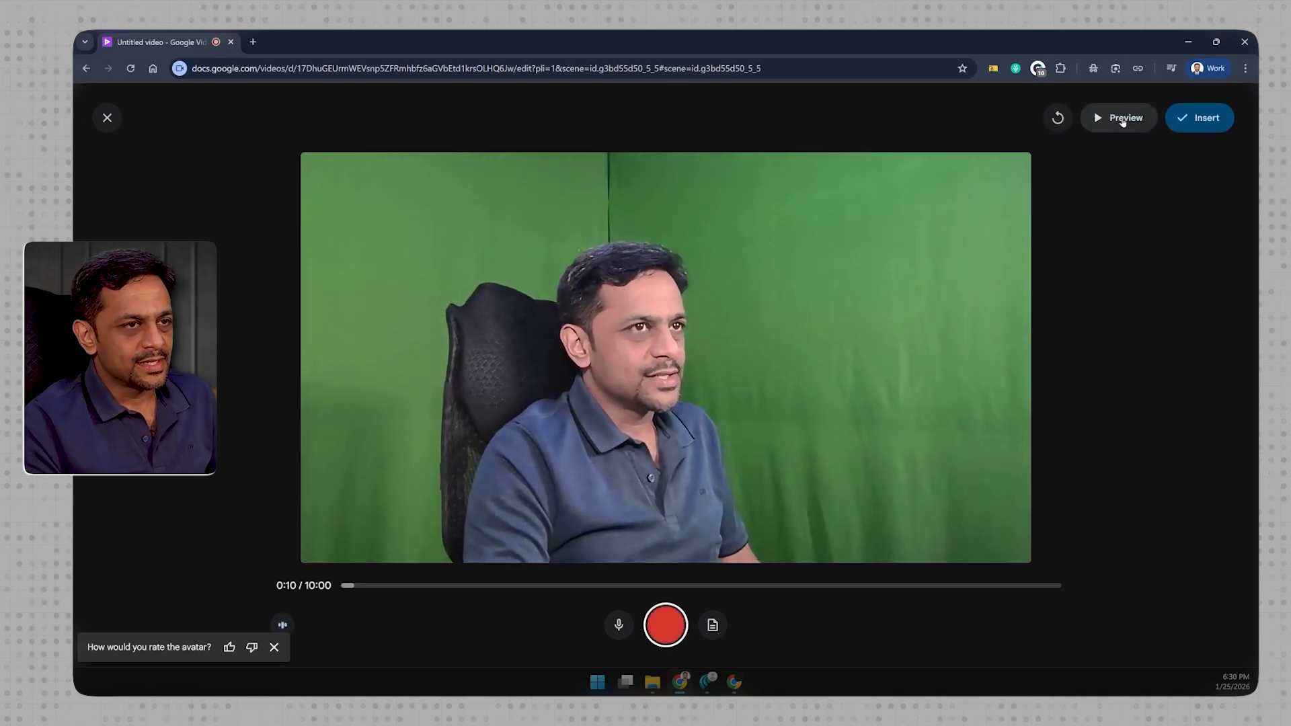
left_click(1207, 119)
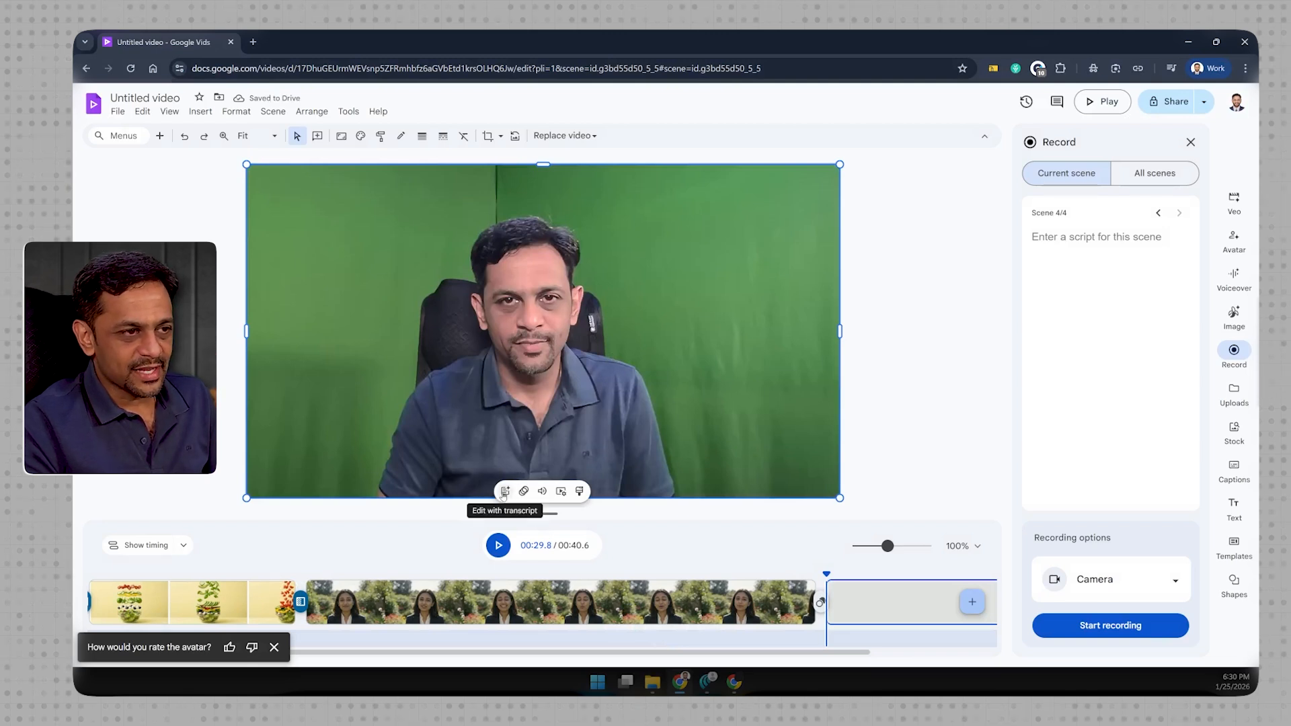
- Open the recorded clip's transcript for editing and replace the first "Wits" with "Vids"
left_click(505, 492)
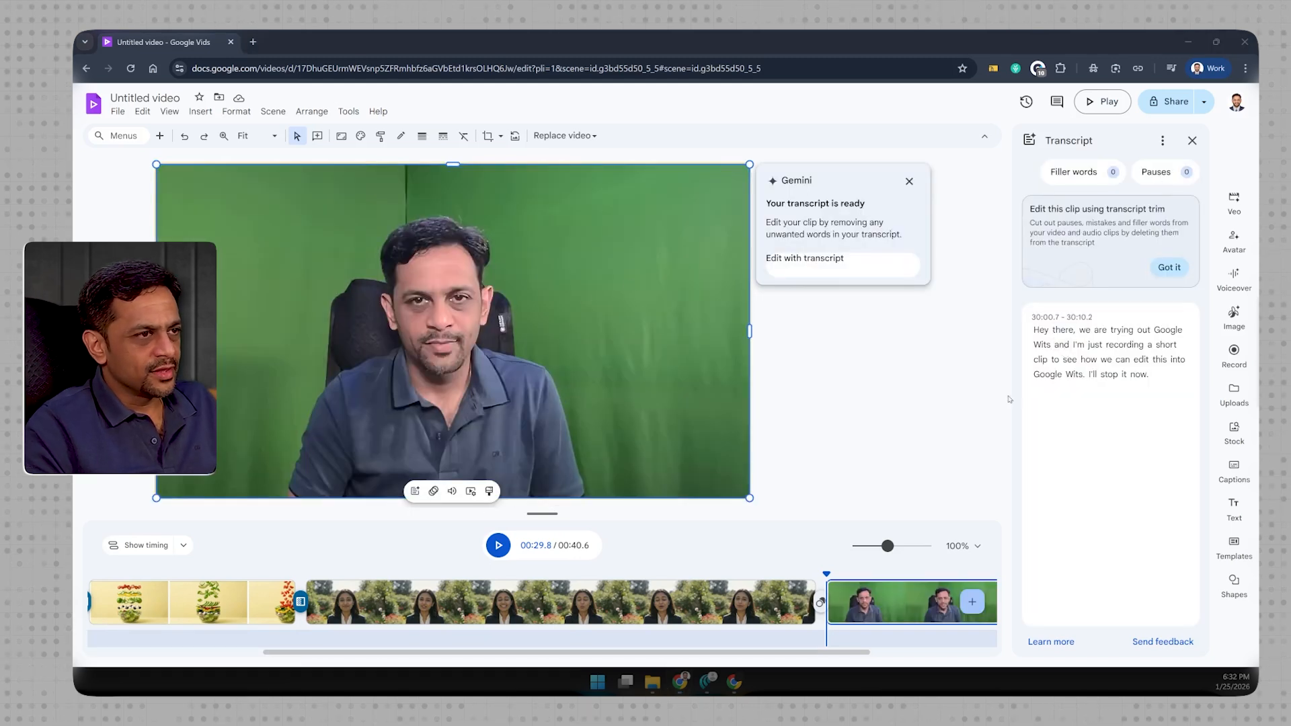
left_click(1046, 350)
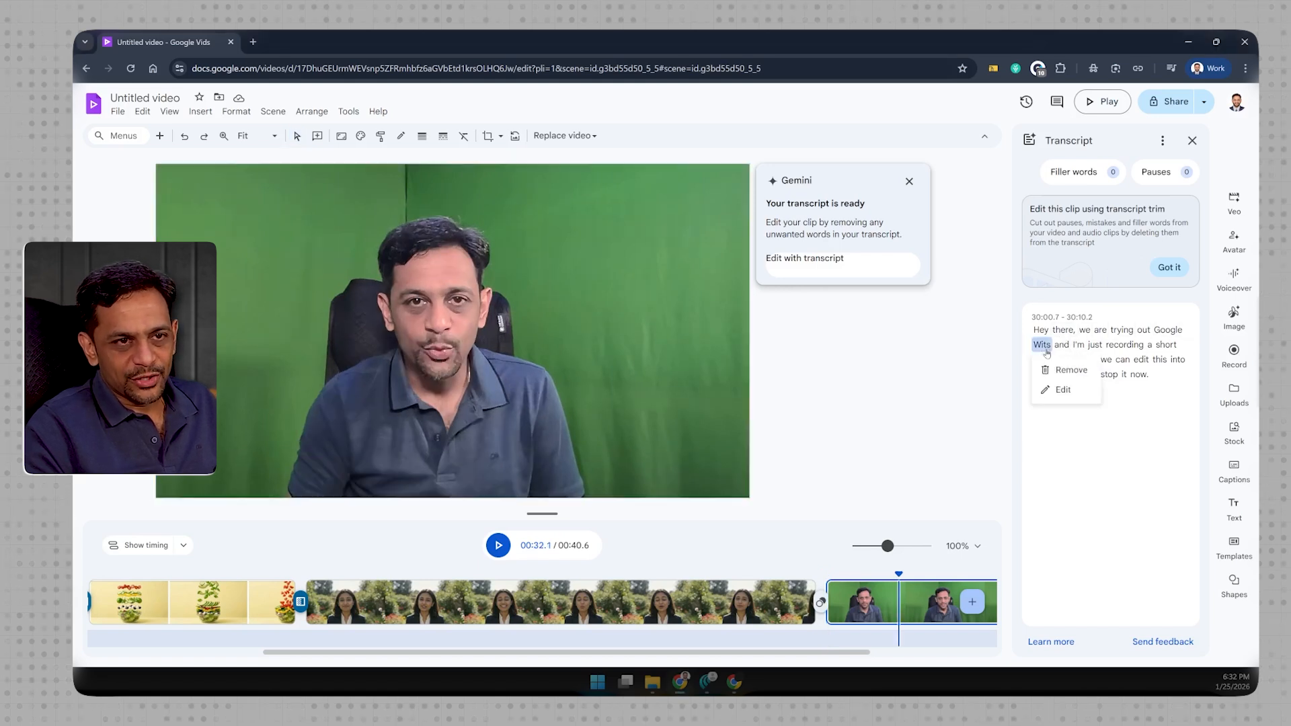
left_click(1056, 394)
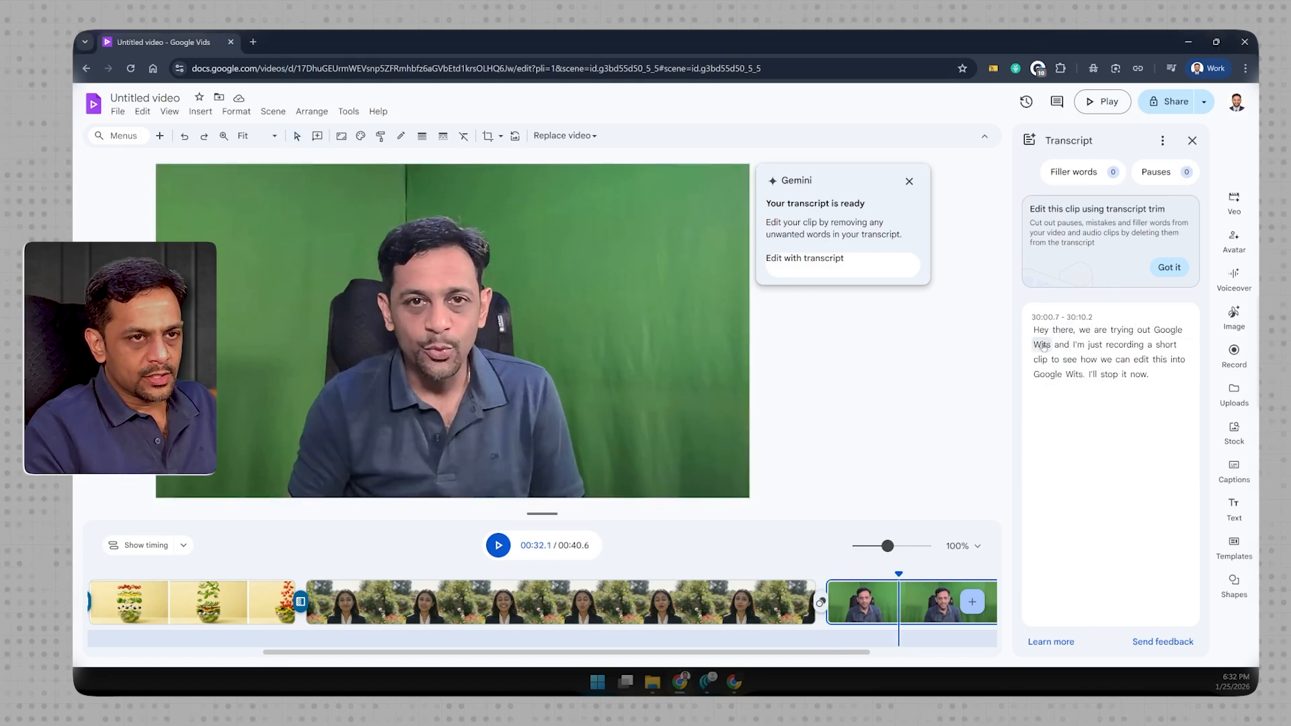
left_click(1045, 347)
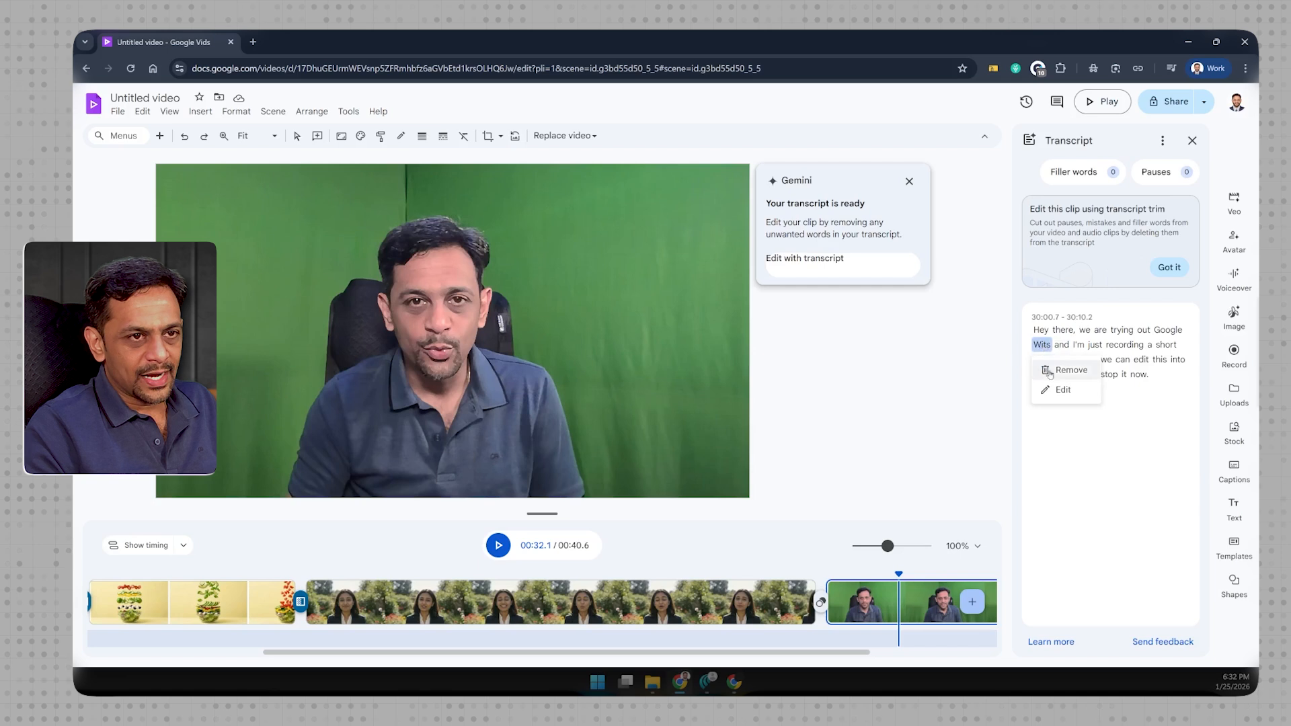
left_click(1060, 391)
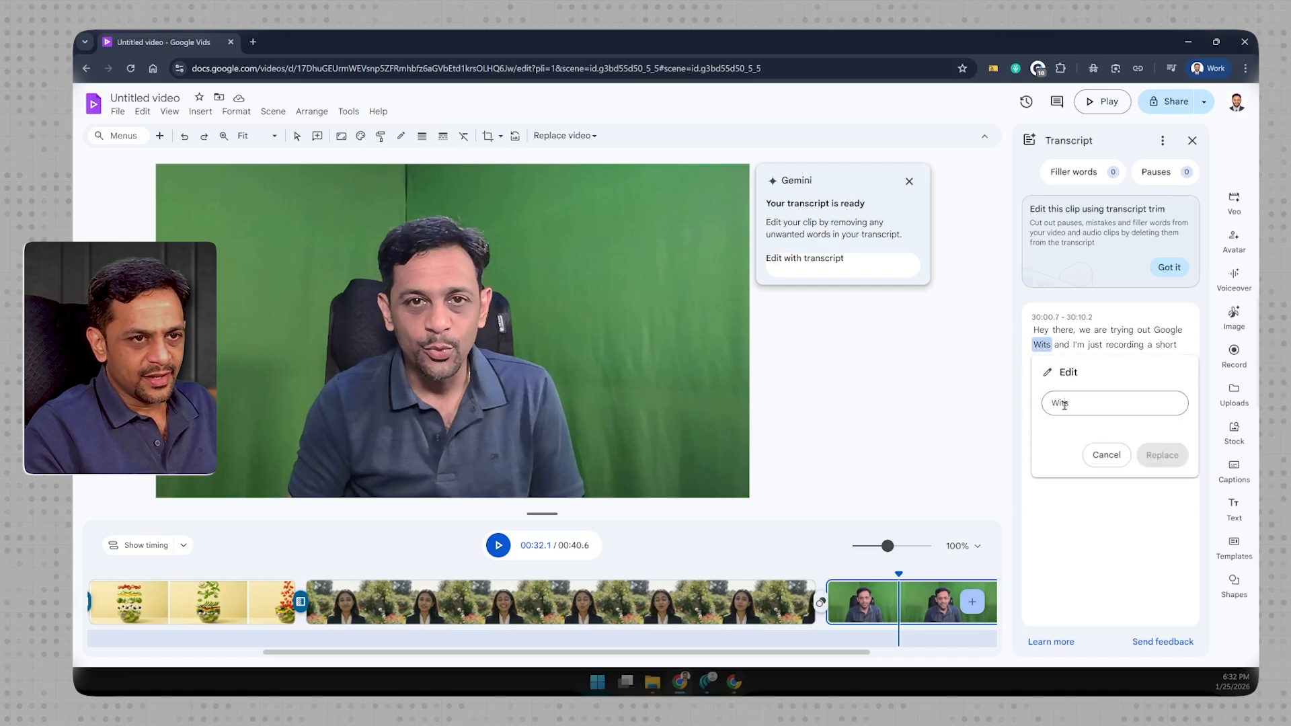
key("Delete")
key("Delete")
key("Delete")
type("Vi")
left_click(1162, 455)
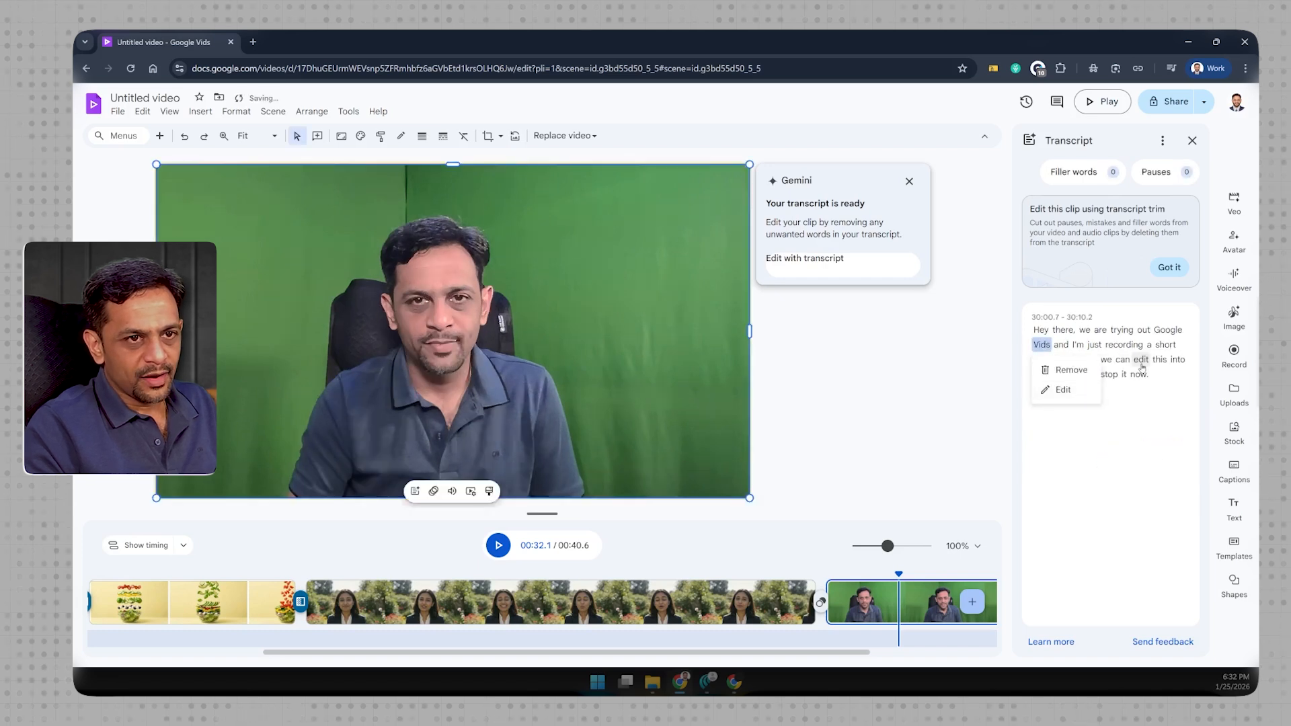
left_click(1148, 387)
- Replace the remaining "Wits." in the transcript with "Vids." and play the rest of the clip
left_click(1078, 377)
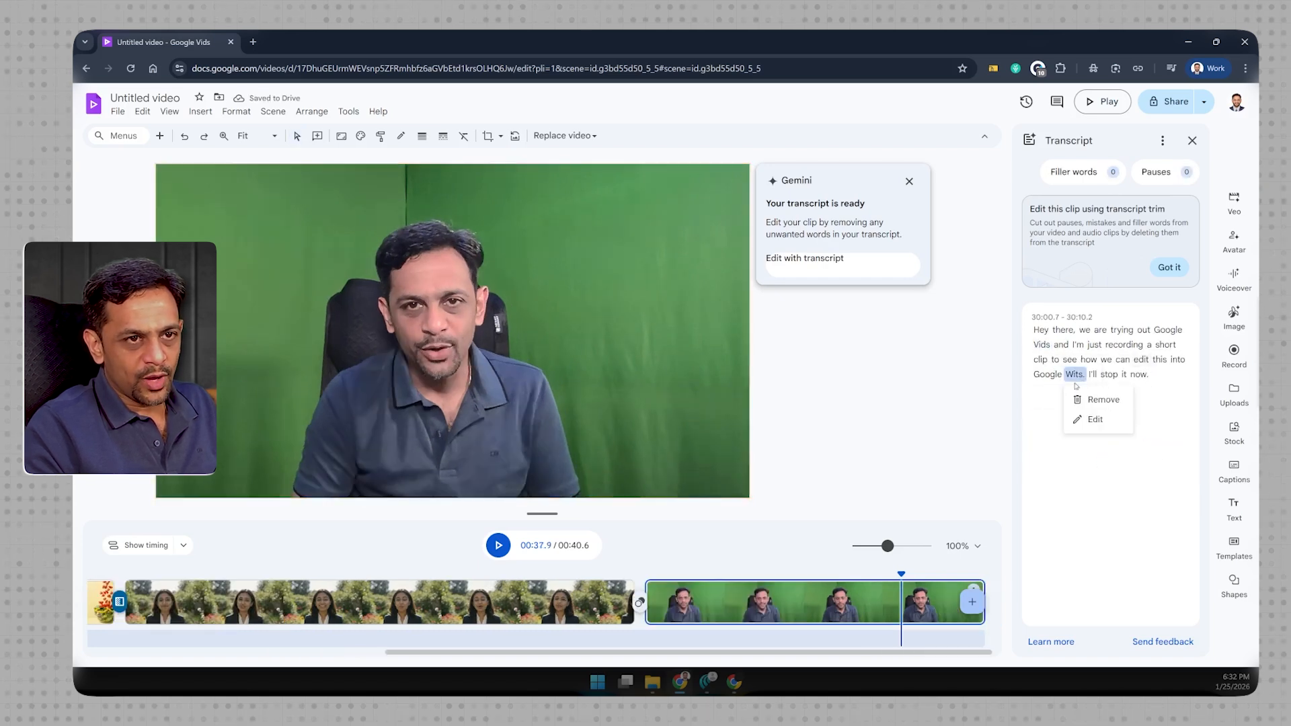
left_click(1091, 422)
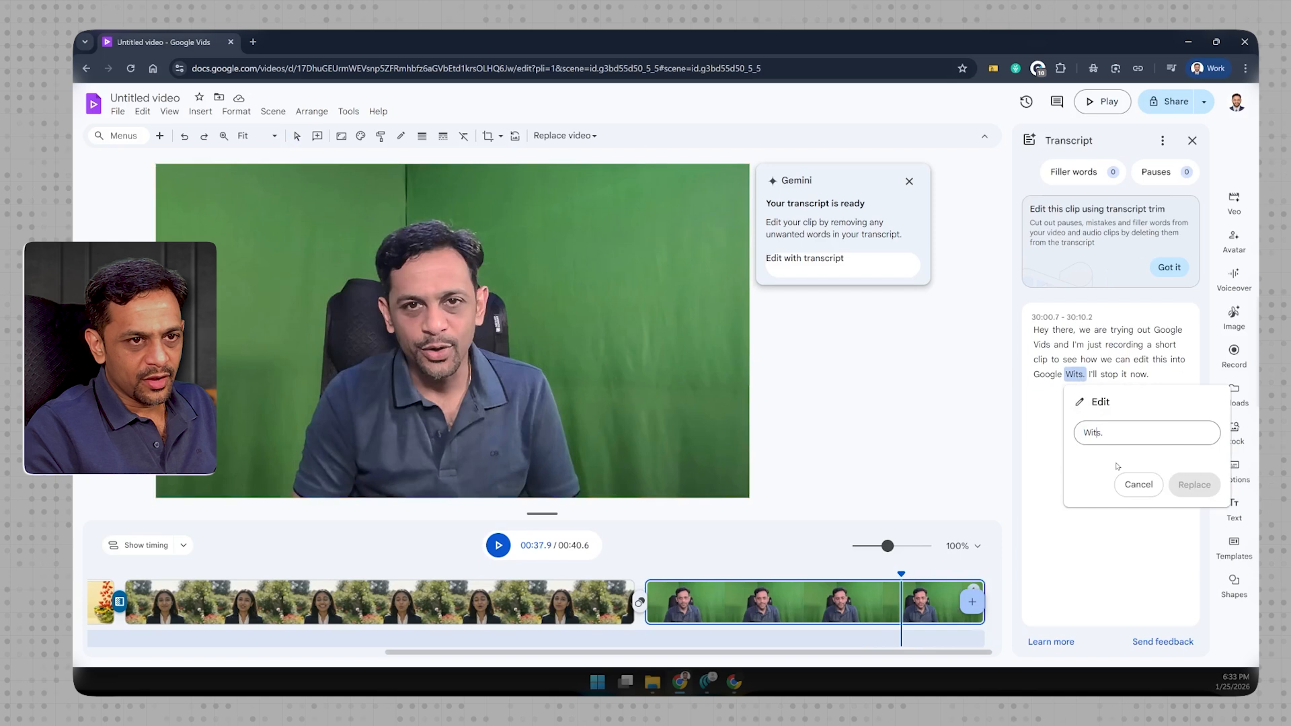
left_click(1139, 484)
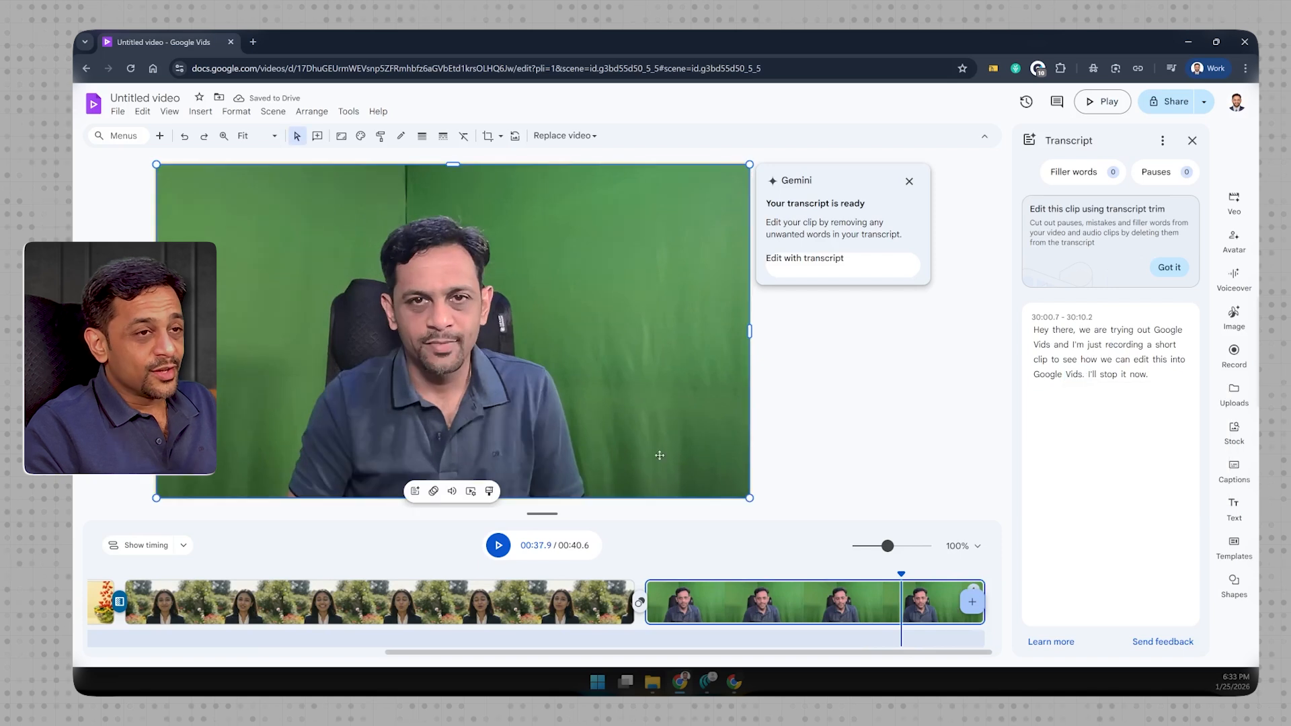
left_click(501, 546)
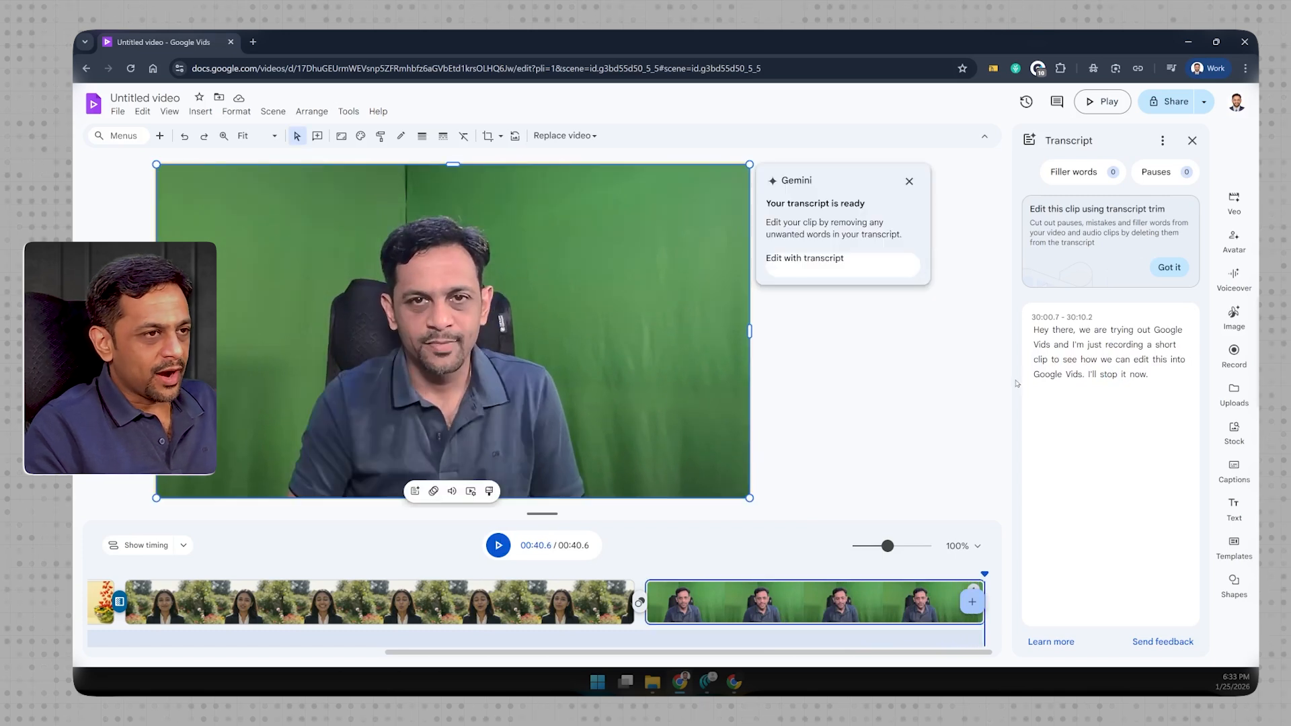
- Cut "I'll stop it now." from the recorded clip through its transcript and play the trimmed scene from its start
left_click_drag(1154, 378, 1090, 379)
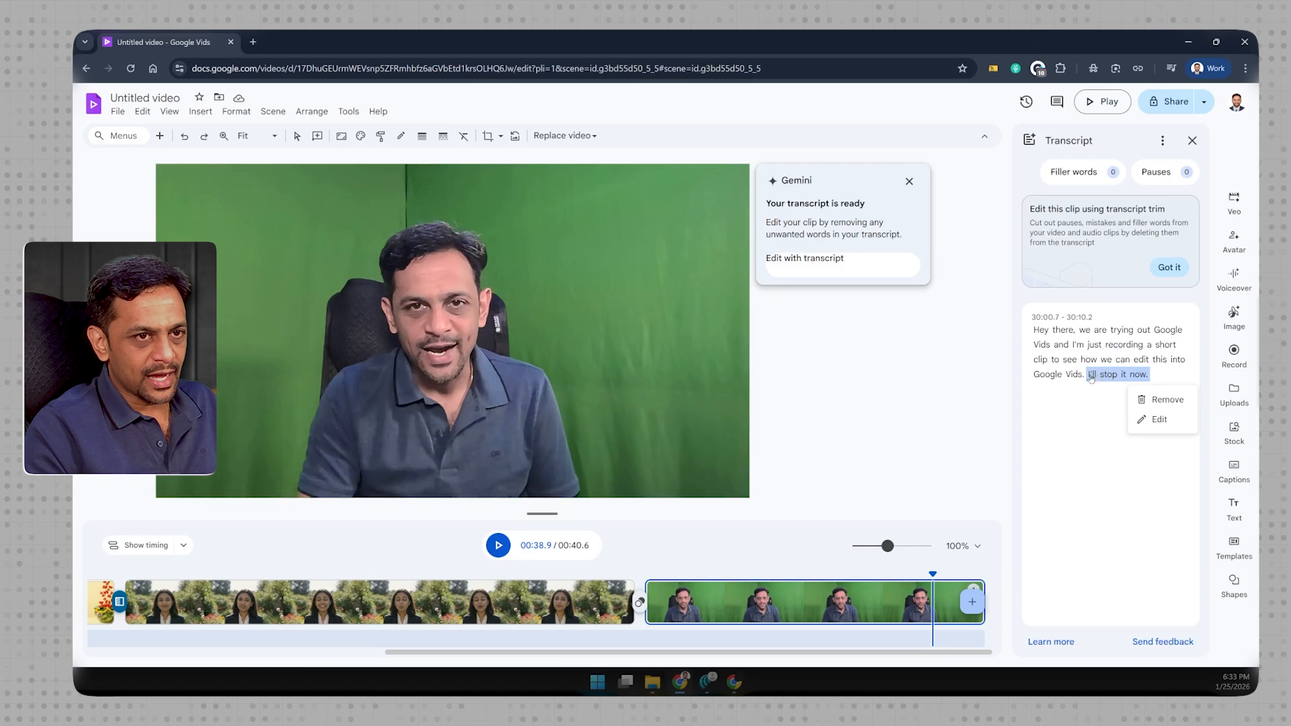
left_click(1165, 400)
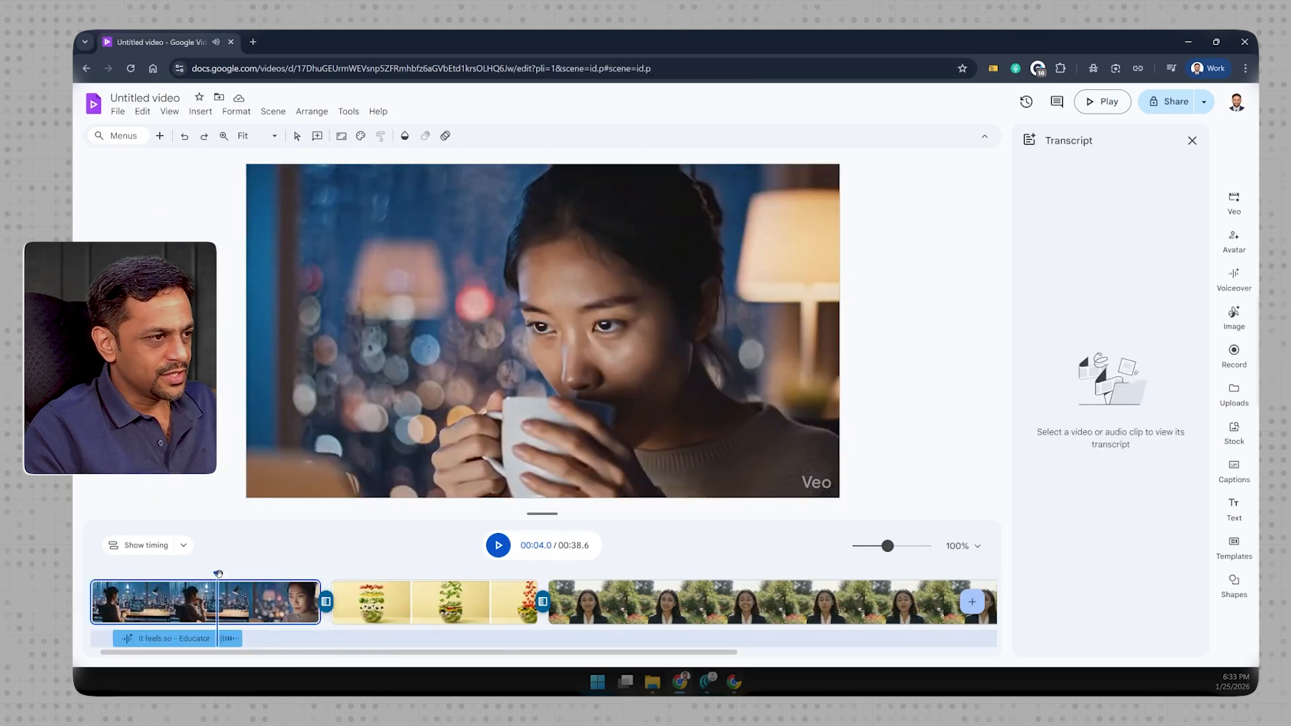
left_click_drag(217, 573, 887, 560)
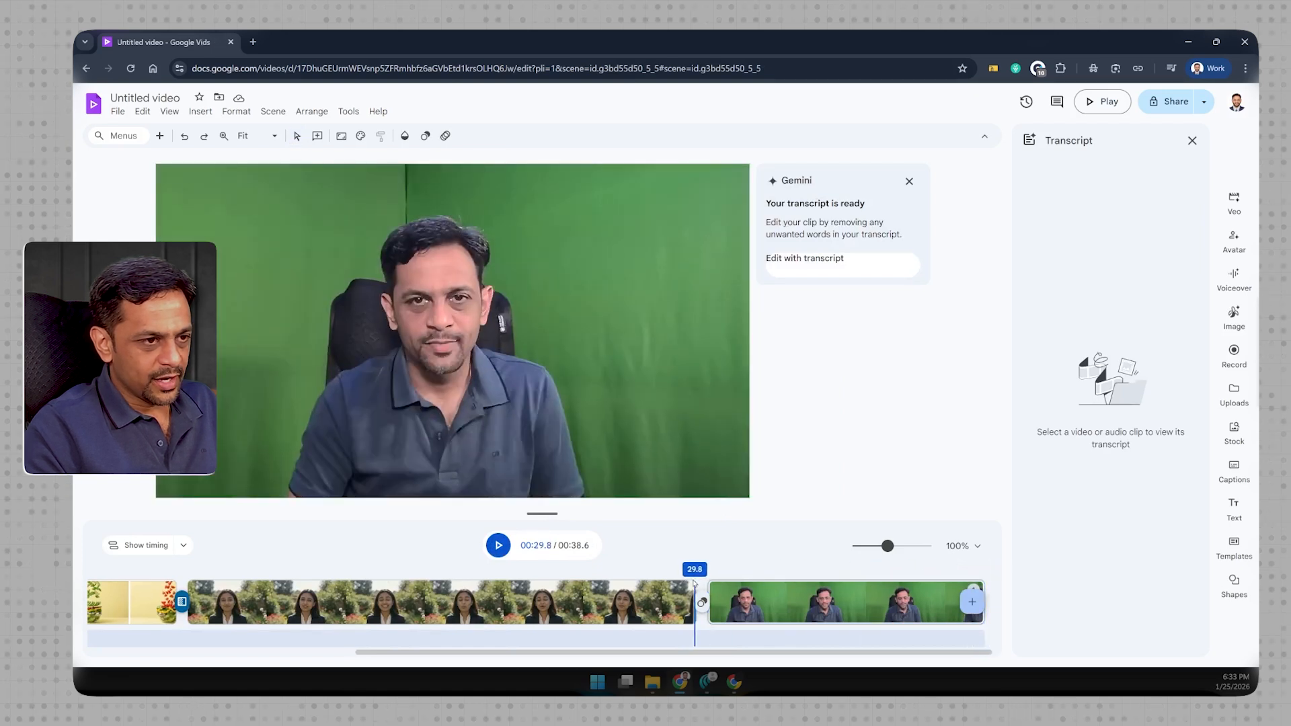
left_click(692, 581)
left_click(498, 545)
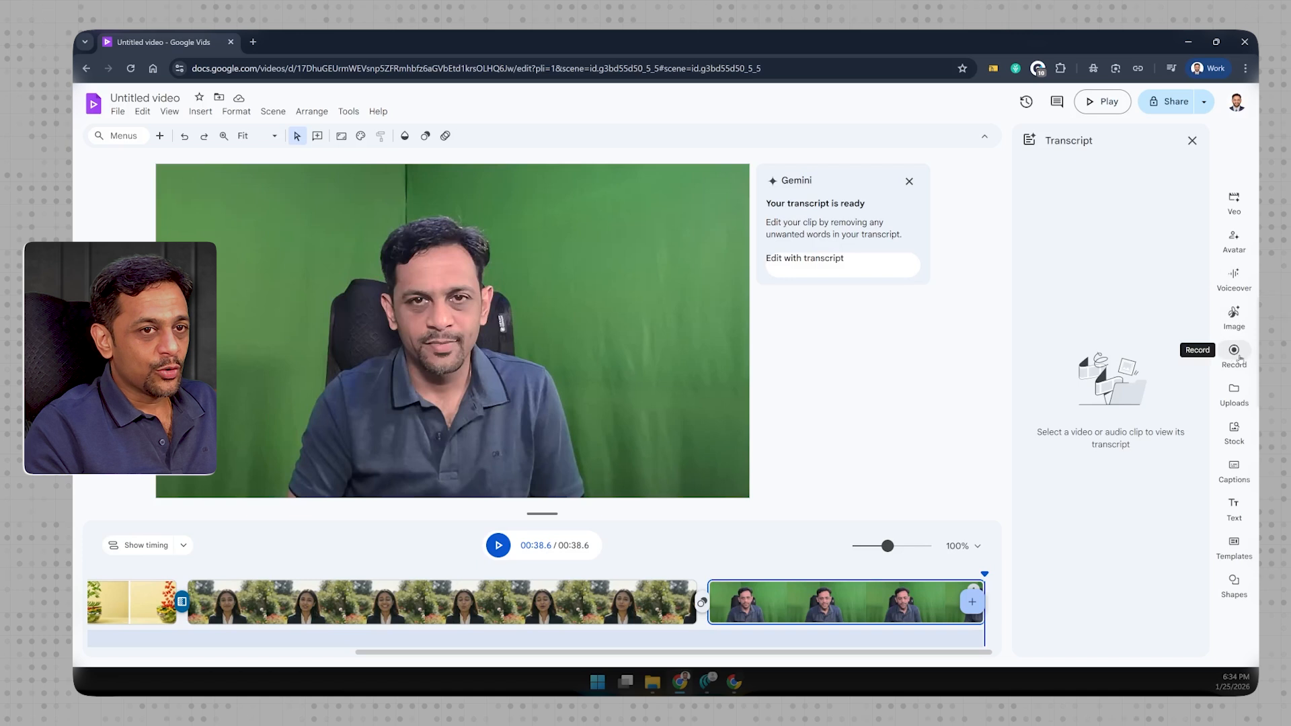
- Browse the Google Drive media available for upload, the stock videos and the list of stock media types
left_click(1236, 394)
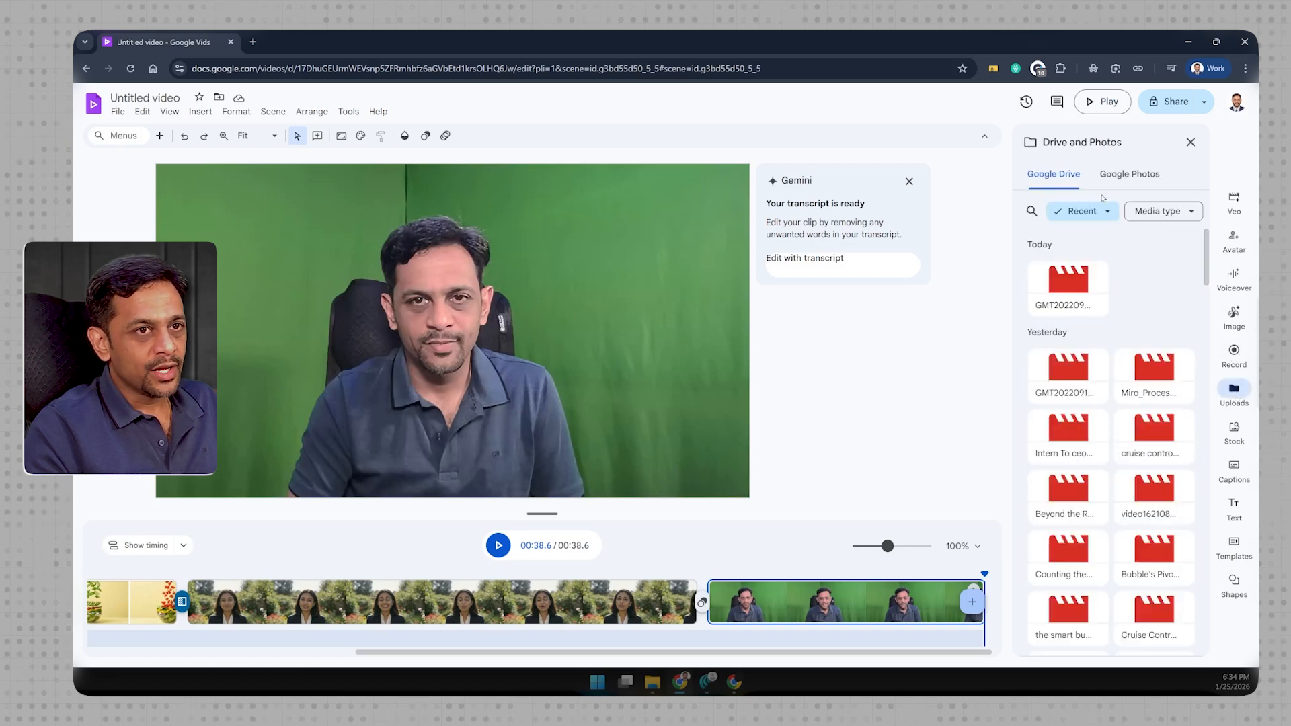
left_click(1190, 143)
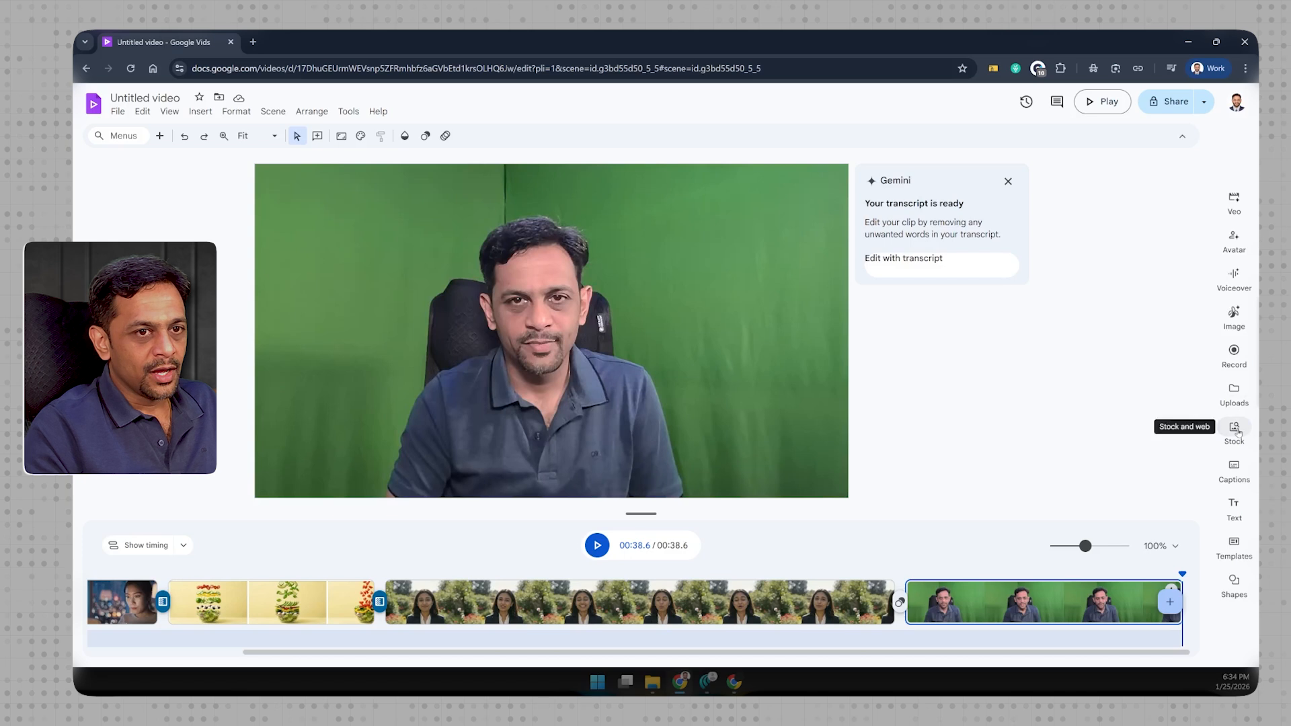
left_click(1234, 429)
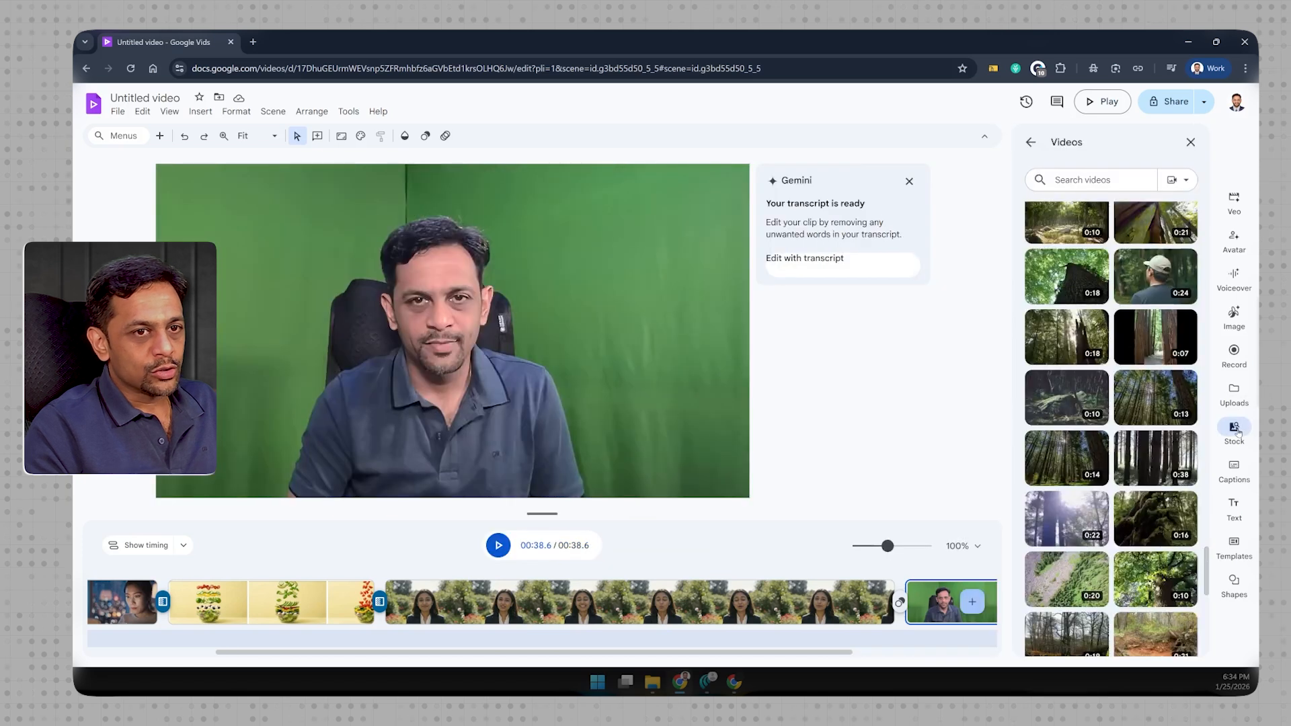
left_click(1169, 180)
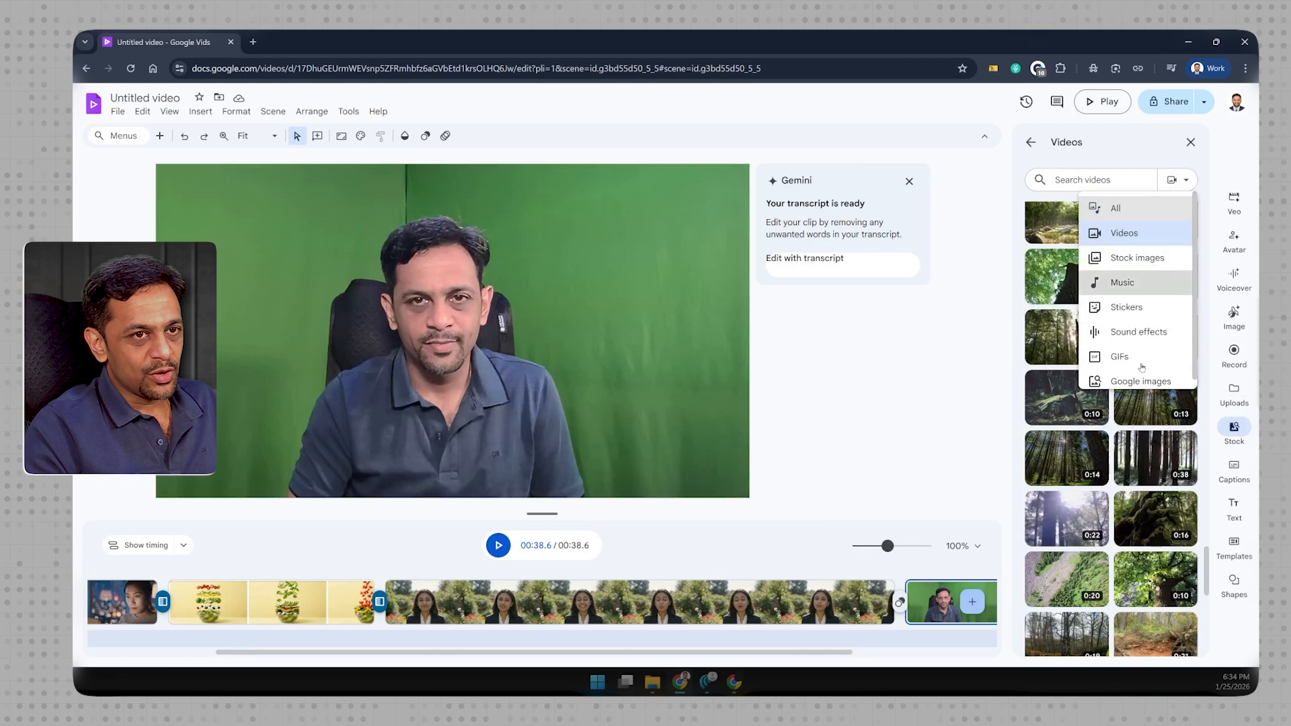
left_click(1191, 143)
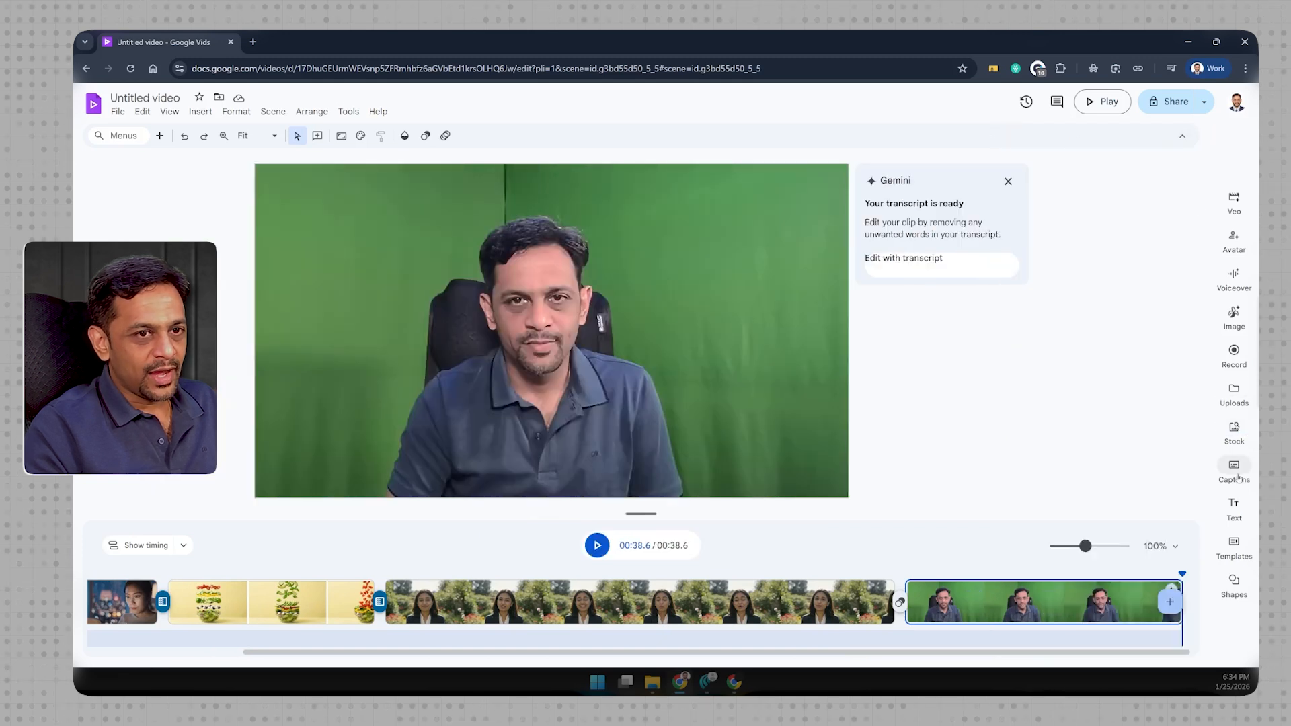
- Look through the available caption styles, text presets, video templates, and shapes and lines without adding any to the video
left_click(1237, 477)
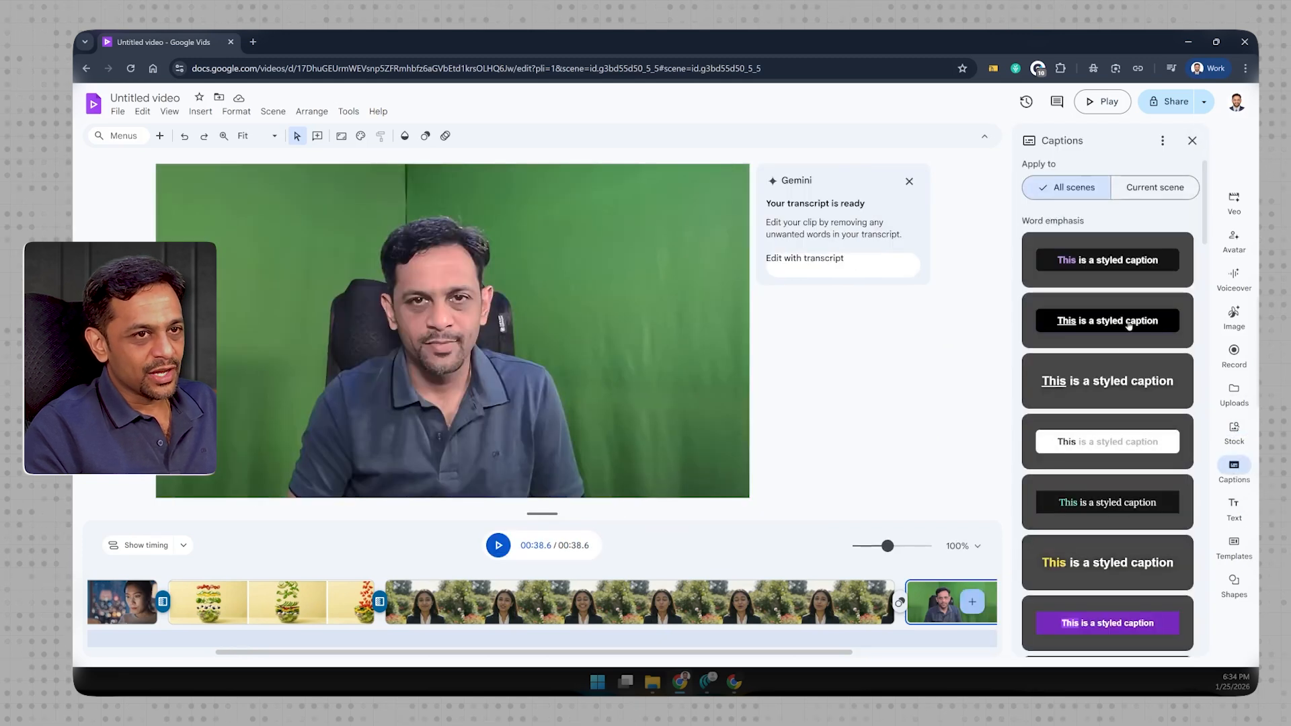
left_click(1191, 141)
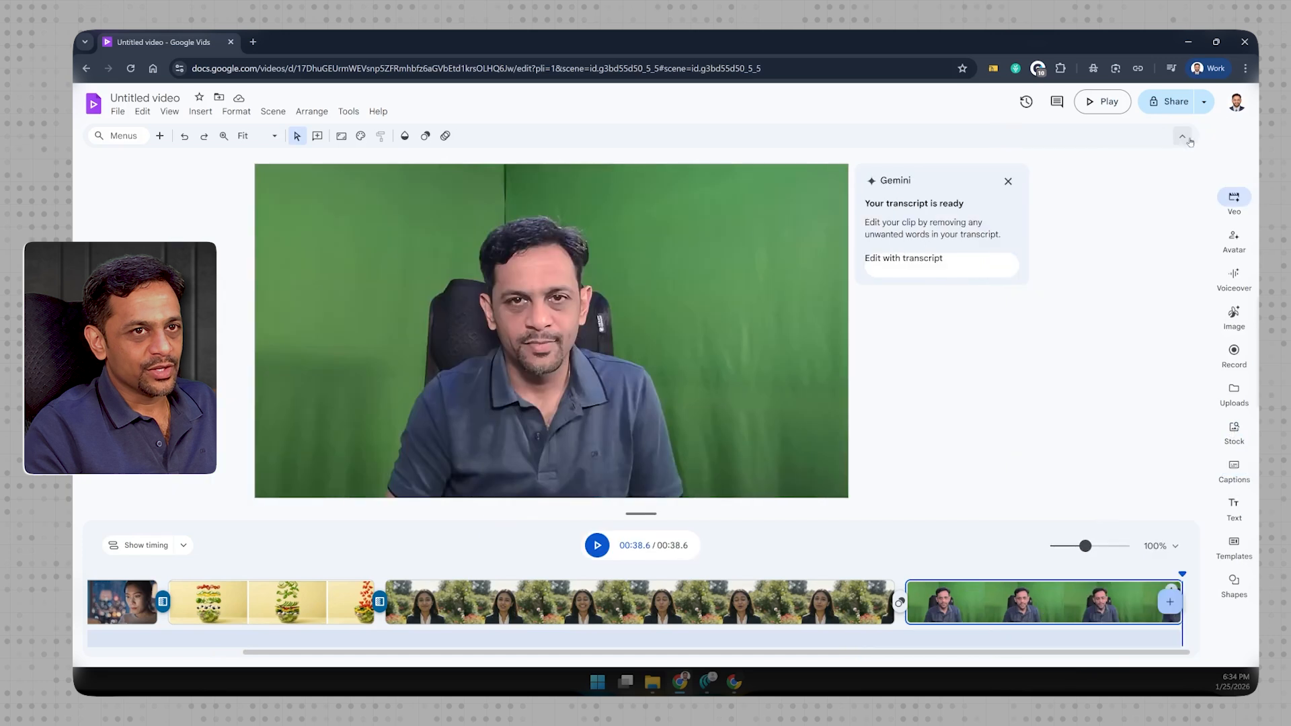
left_click(1232, 509)
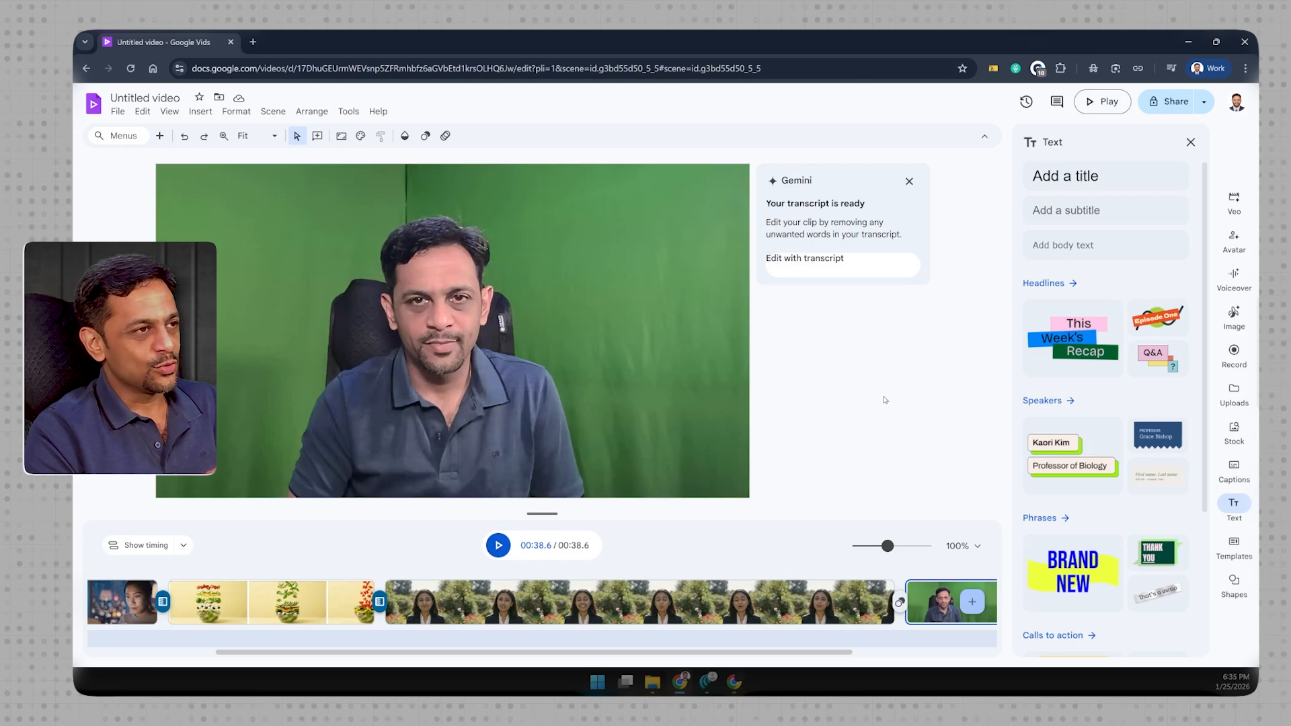
left_click(1233, 504)
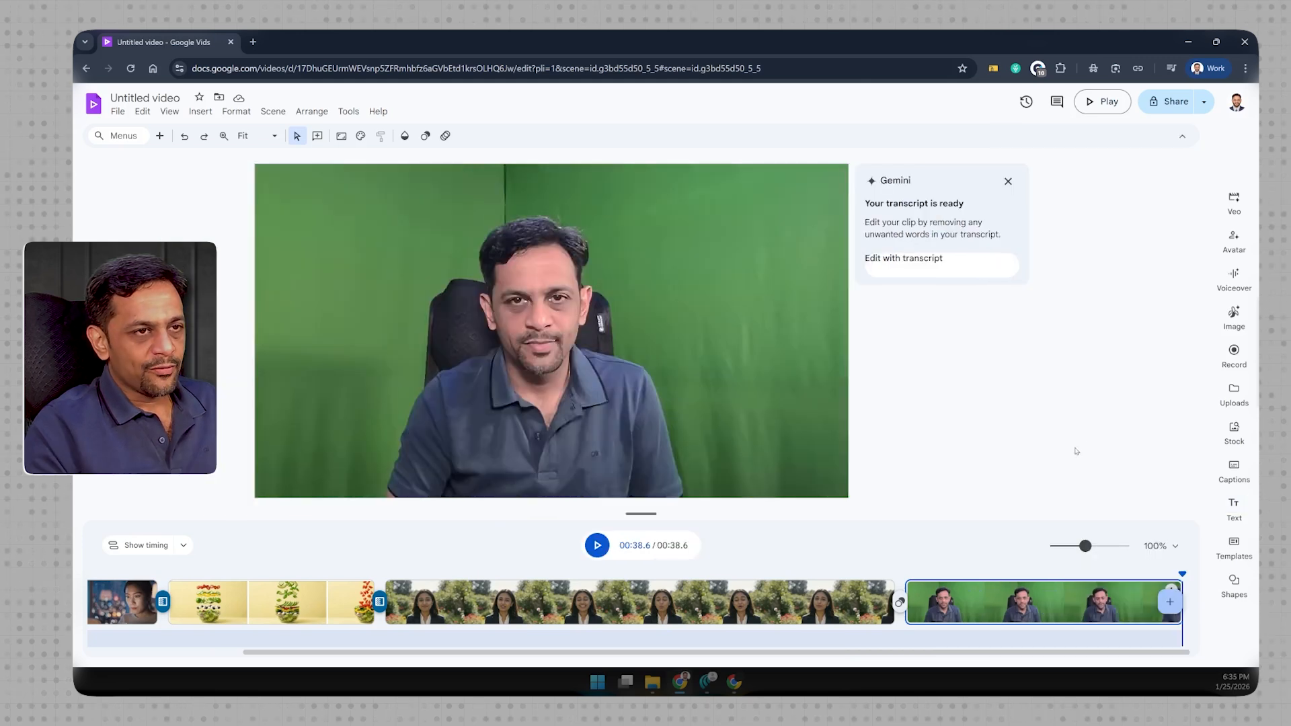
left_click(1234, 544)
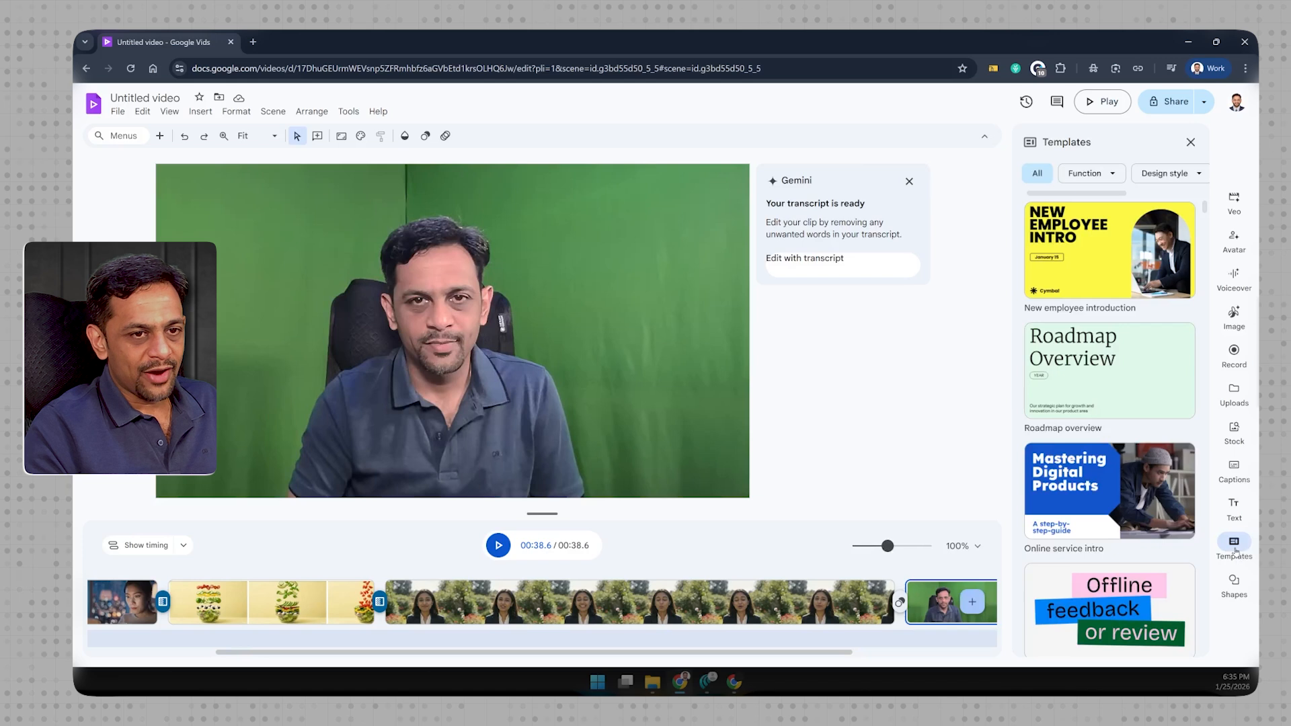
left_click(1235, 583)
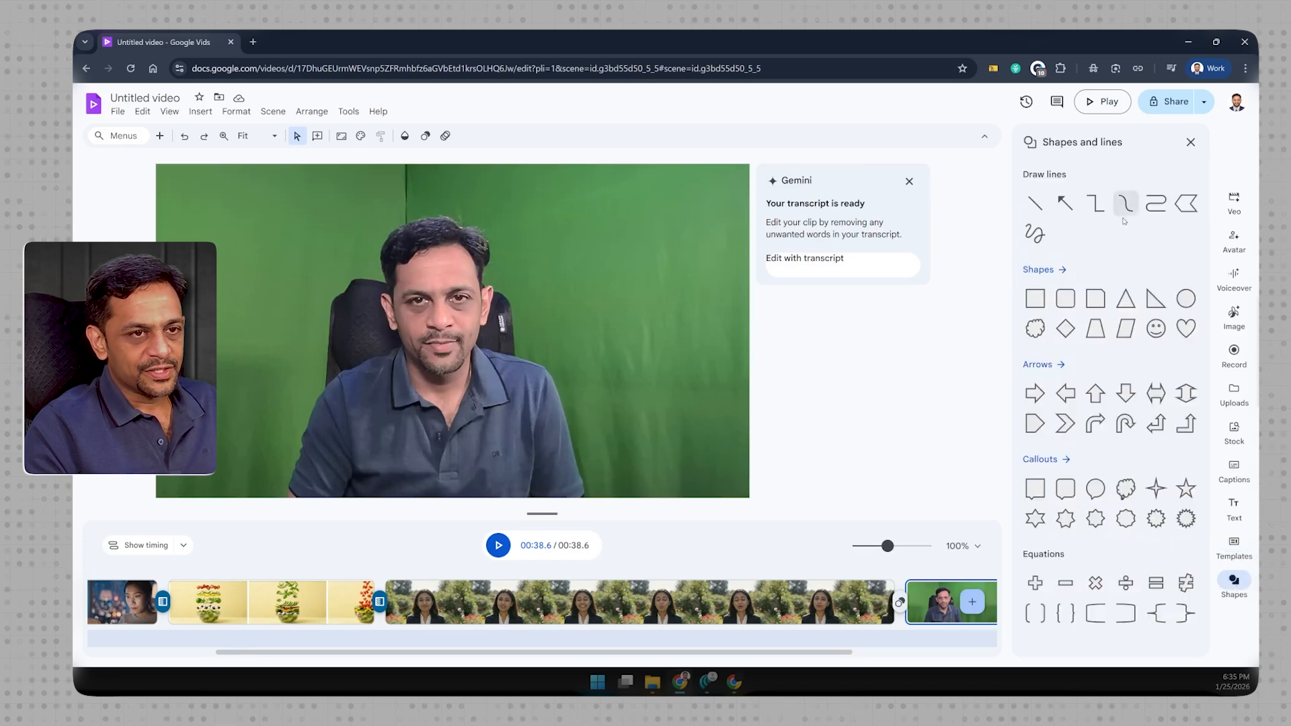